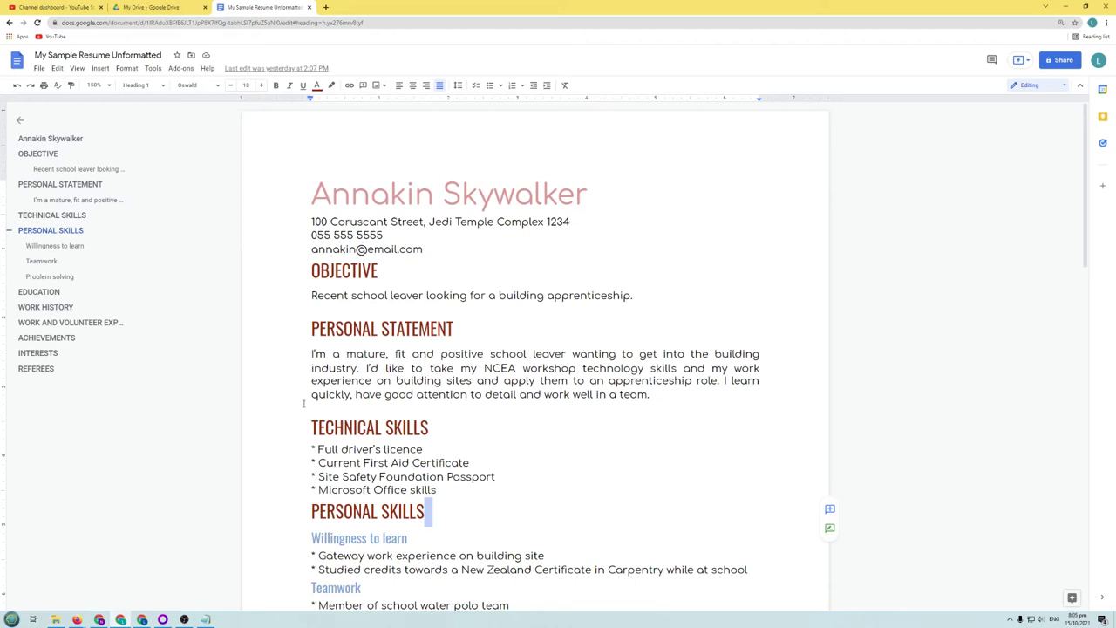
click(433, 427)
click(516, 430)
scroll(528, 428, down, 2)
scroll(529, 436, up, 2)
scroll(529, 436, down, 3)
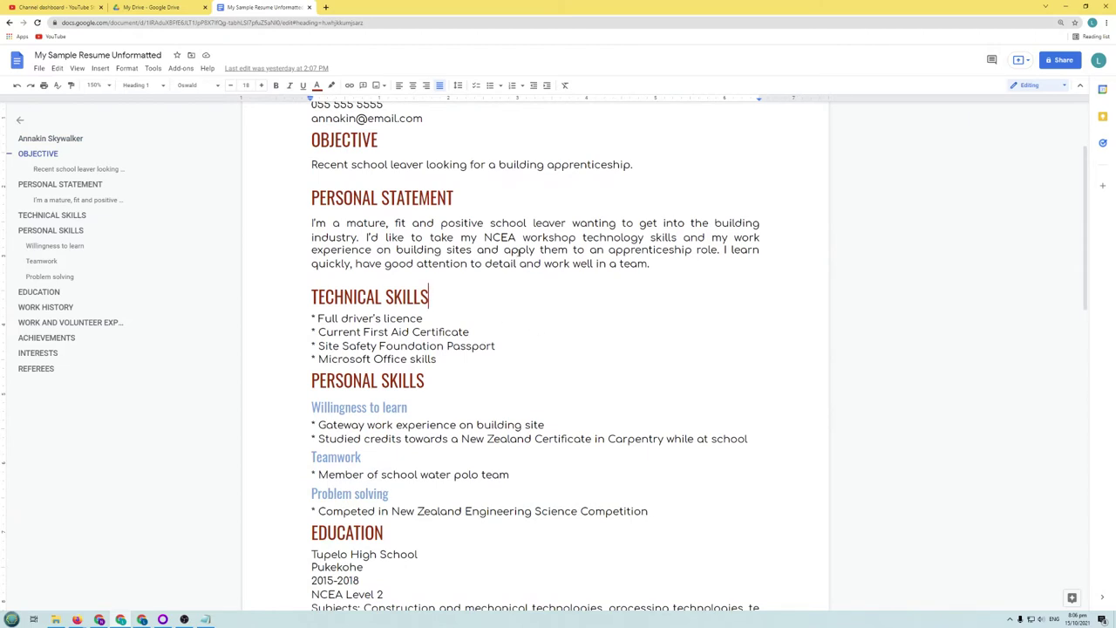
scroll(405, 362, down, 1)
drag(311, 274, 406, 319)
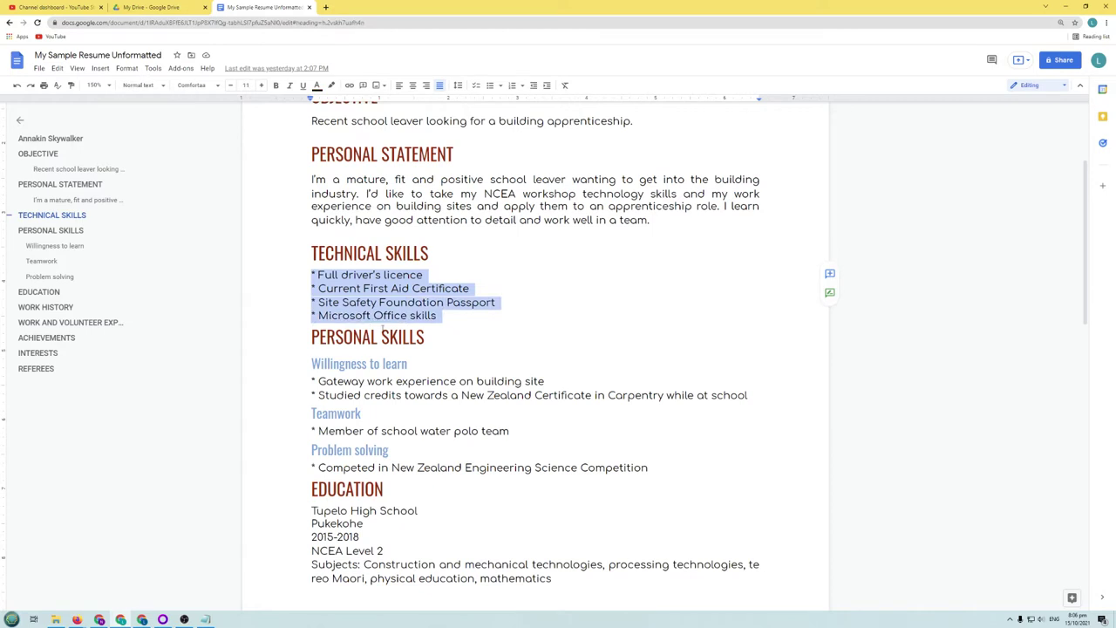
Step: Remove the asterisk and space in front of each of the four lines under TECHNICAL SKILLS
click(313, 275)
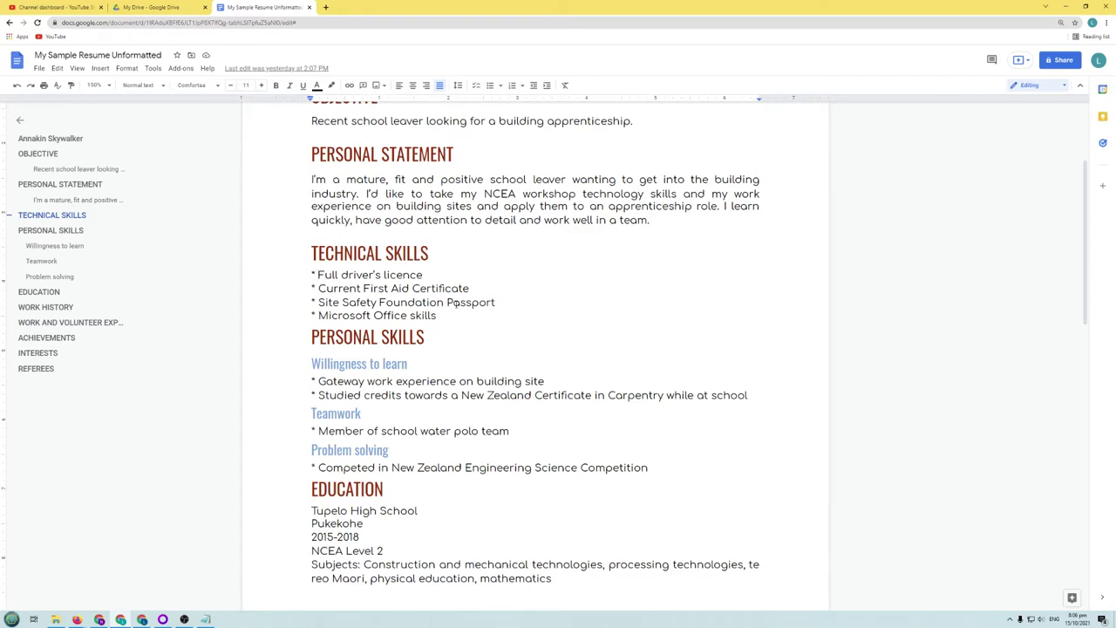
key(BackSpace)
key(BackSpace)
key(Down)
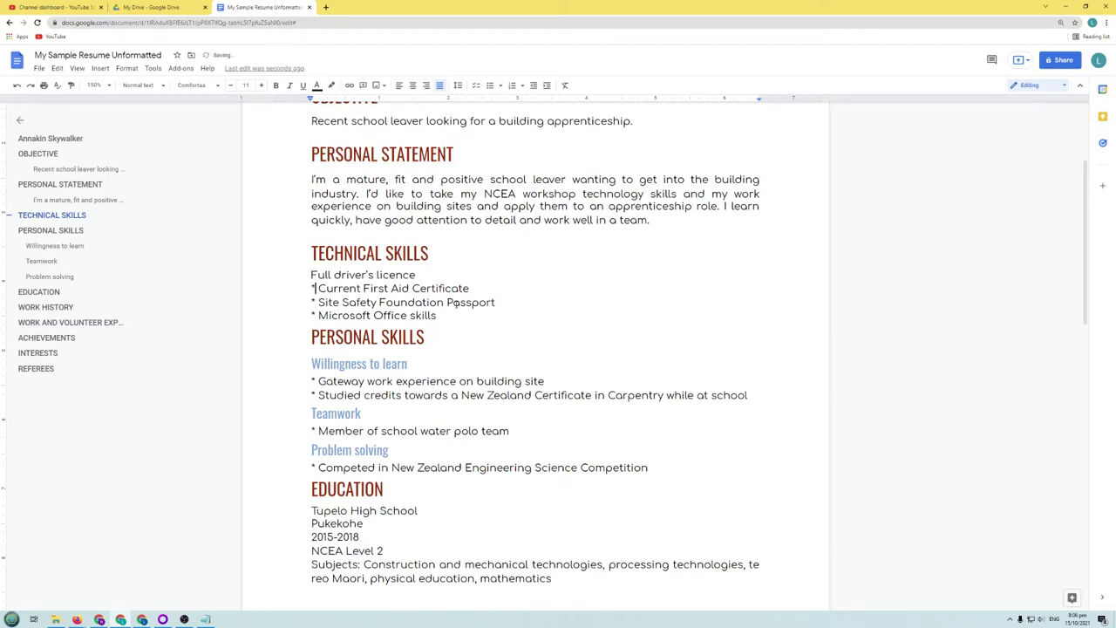
key(BackSpace)
key(BackSpace)
key(Right)
key(Right)
key(BackSpace)
key(BackSpace)
key(Down)
key(BackSpace)
key(BackSpace)
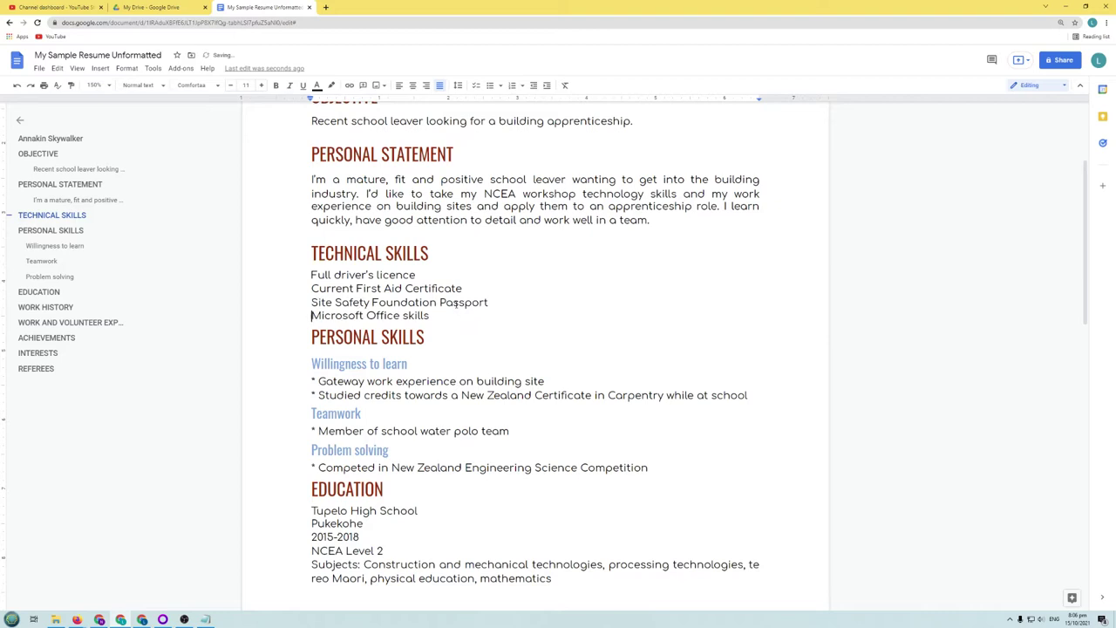
Step: Insert blank lines between the TECHNICAL SKILLS heading and the line "Full driver's licence"
drag(308, 271, 450, 310)
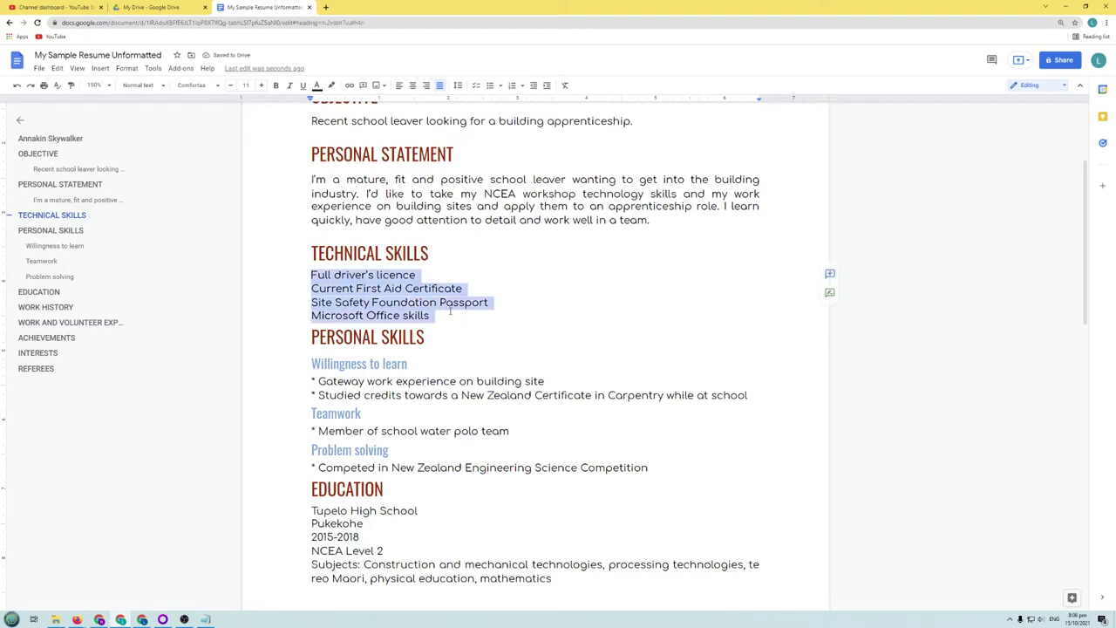
click(462, 260)
key(Right)
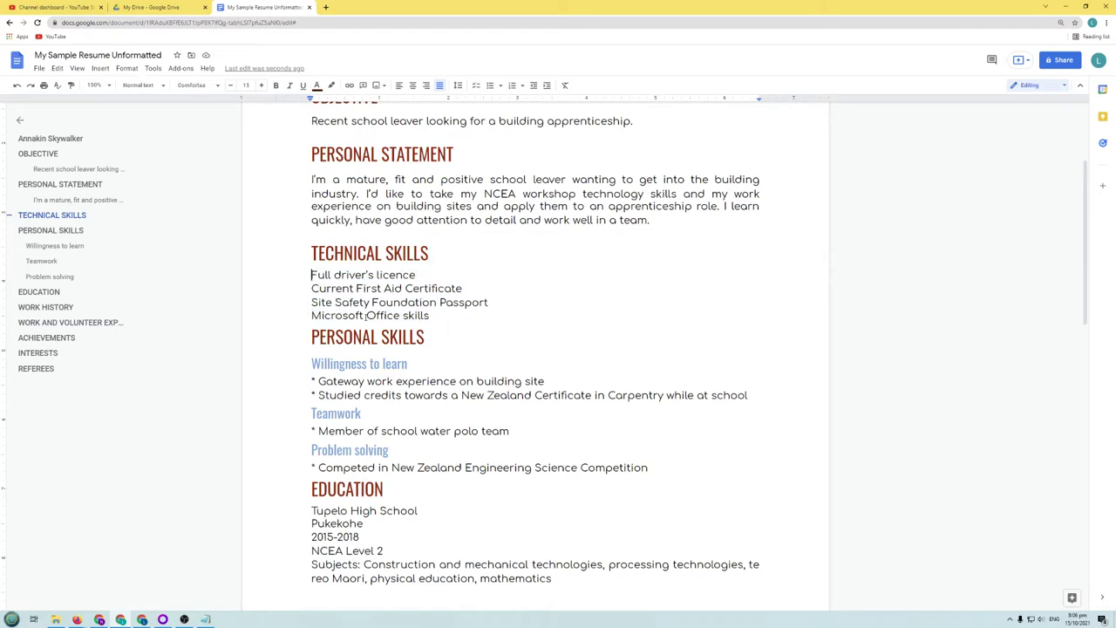
key(Return)
key(Up)
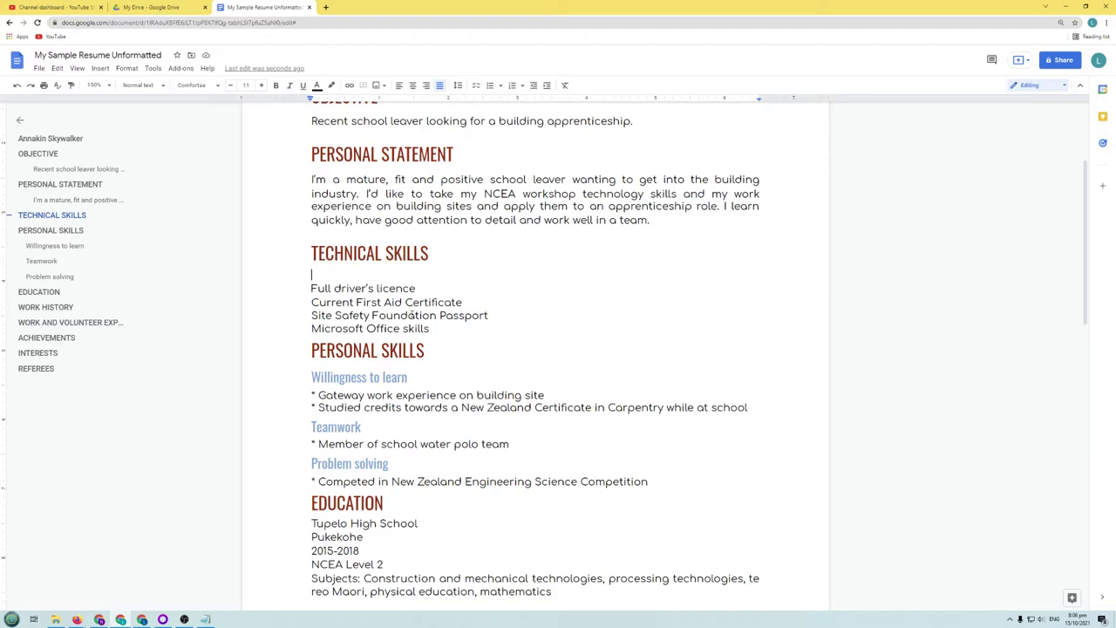
key(Return)
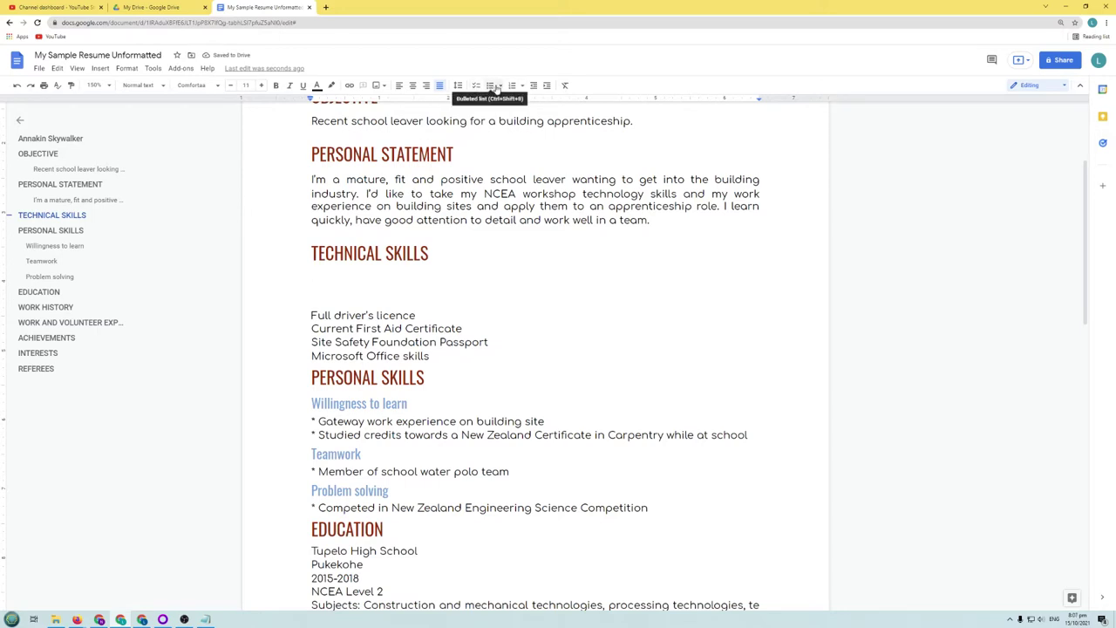
Step: Start a bulleted list with solid round bullets under TECHNICAL SKILLS and enter the items "Bullet point1" and "Bullet Point2"
click(502, 86)
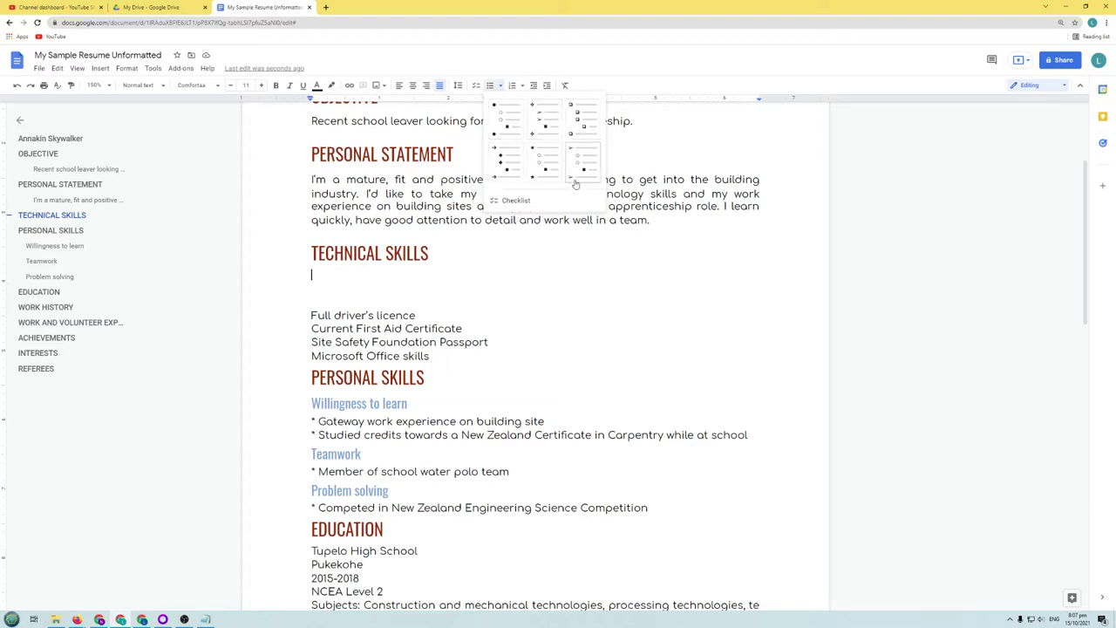
click(503, 118)
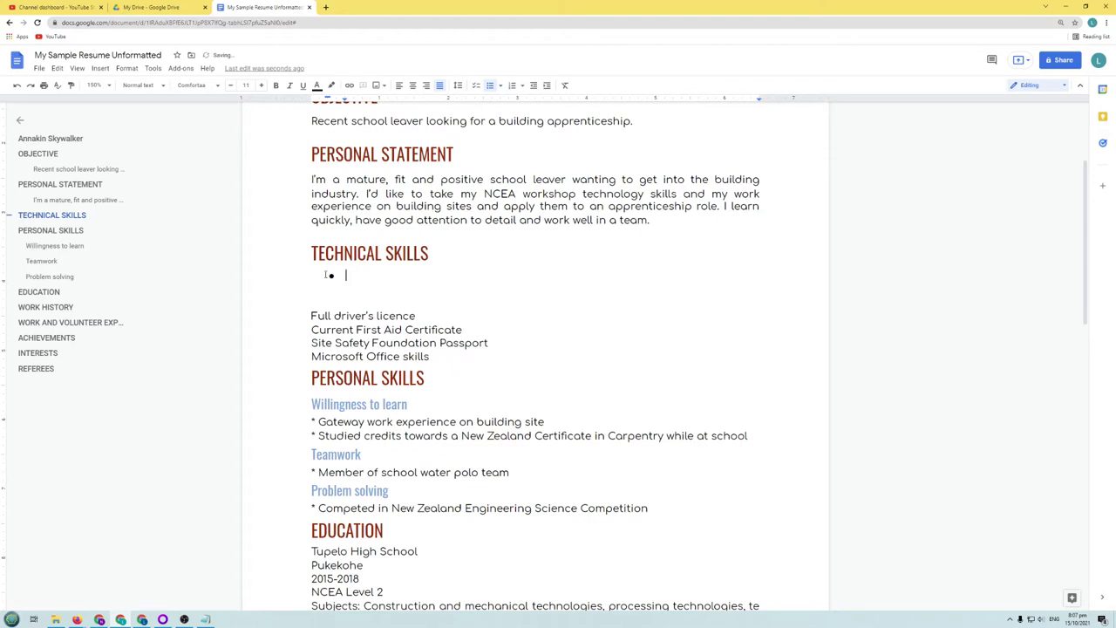
text(Bullet point1)
key(Return)
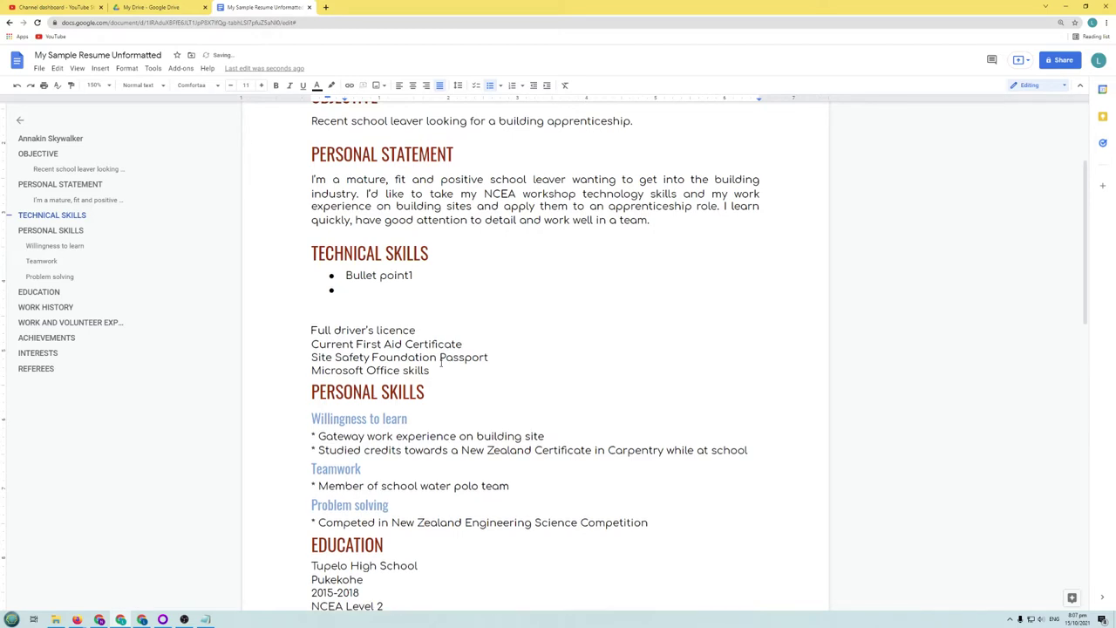
text(Bullet Point)
key(BackSpace)
text(2)
key(Return)
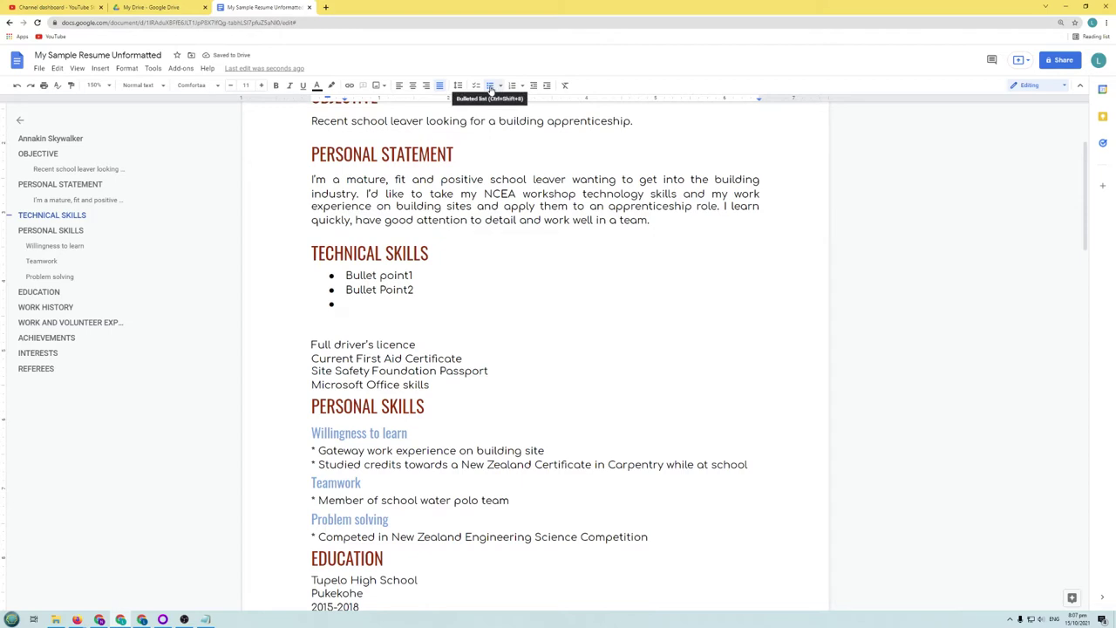
Step: Switch the bullet formatting of the empty third list item off and back on
click(491, 88)
click(491, 88)
click(501, 86)
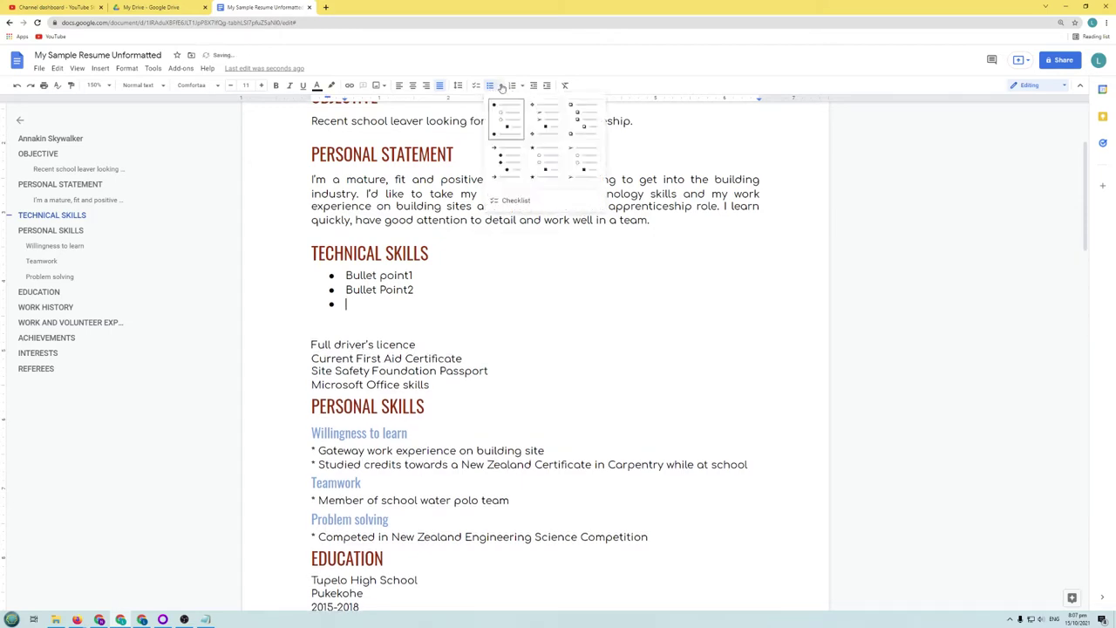
click(415, 300)
key(Down)
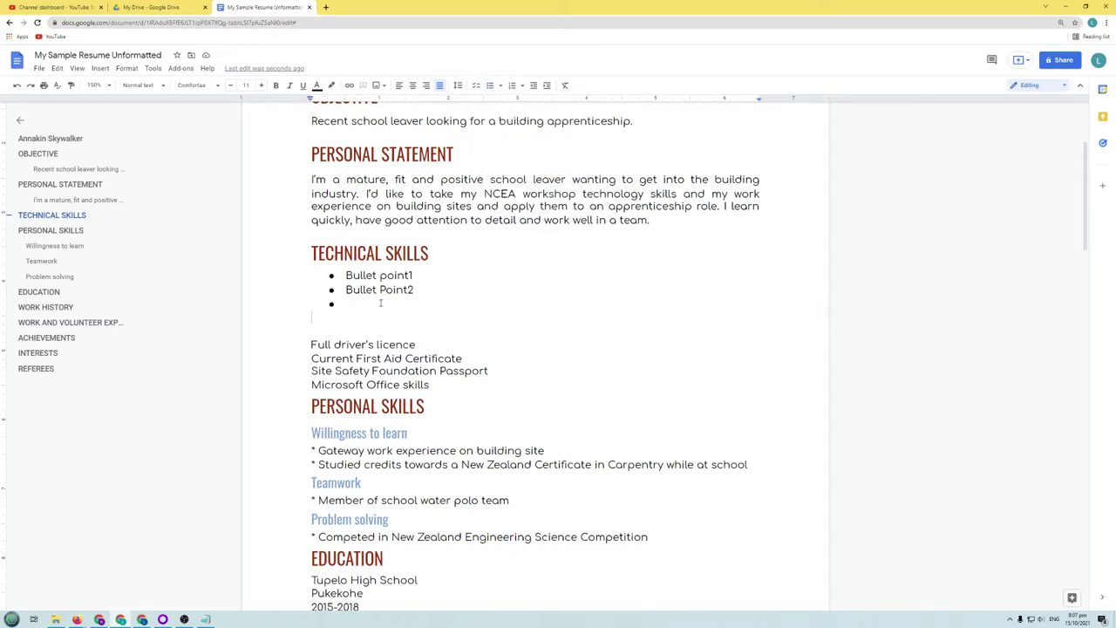
Step: Add the nested item "Sub bullet point for point2" under "Bullet Point2" and start an empty item one level deeper
key(Tab)
text(Sub bullet point fo)
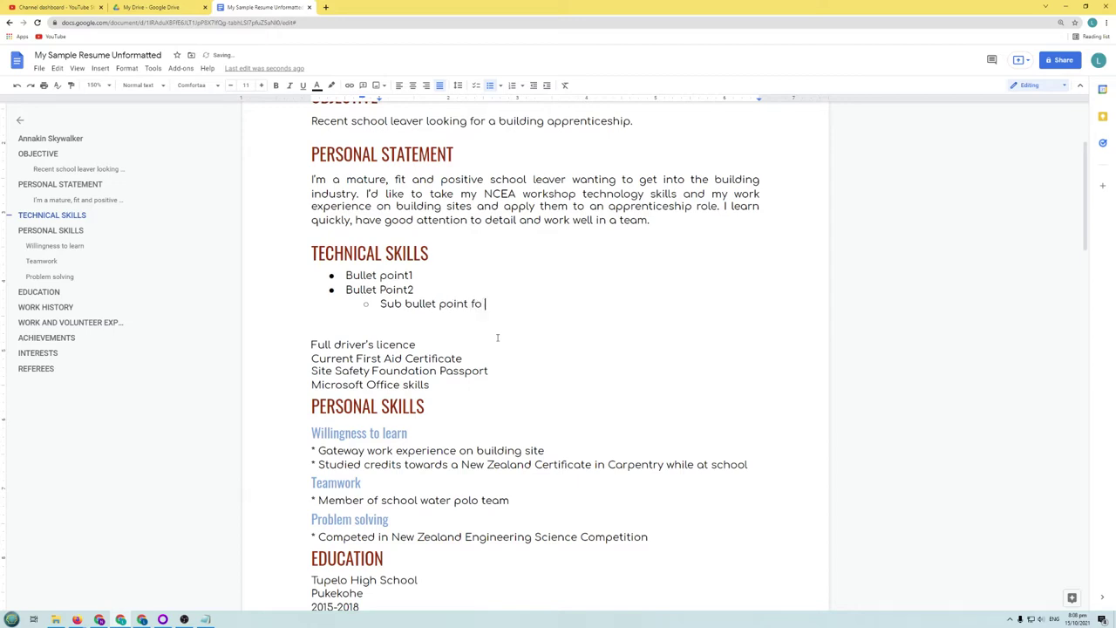
text(r point2)
key(Return)
key(Tab)
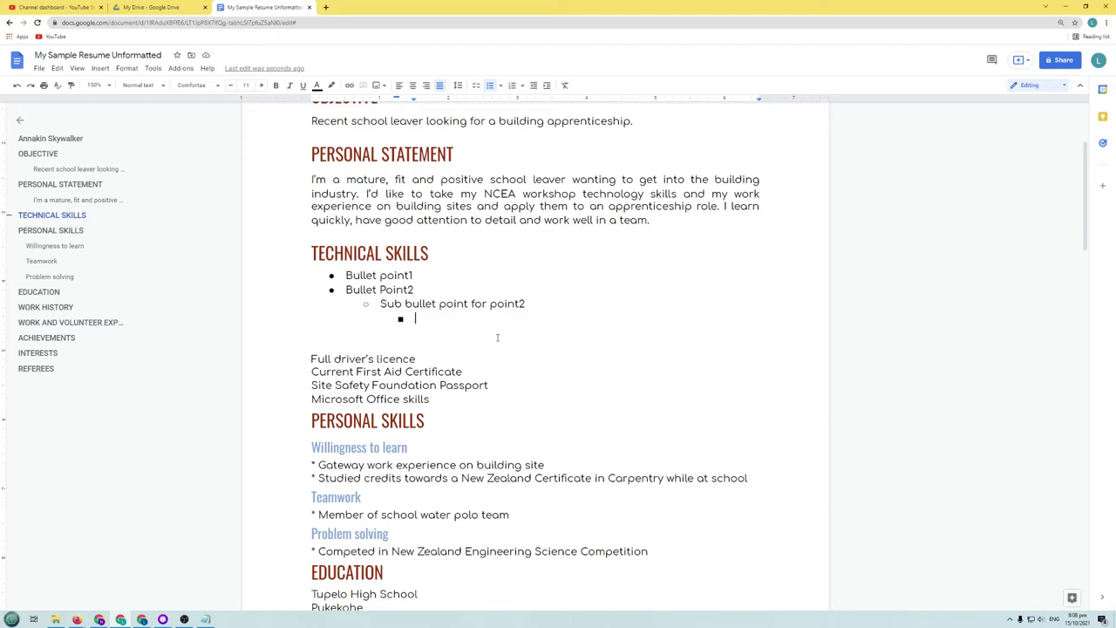
Step: Delete the empty nested item and the sub-bullet beneath "Bullet Point2"
key(BackSpace)
key(BackSpace)
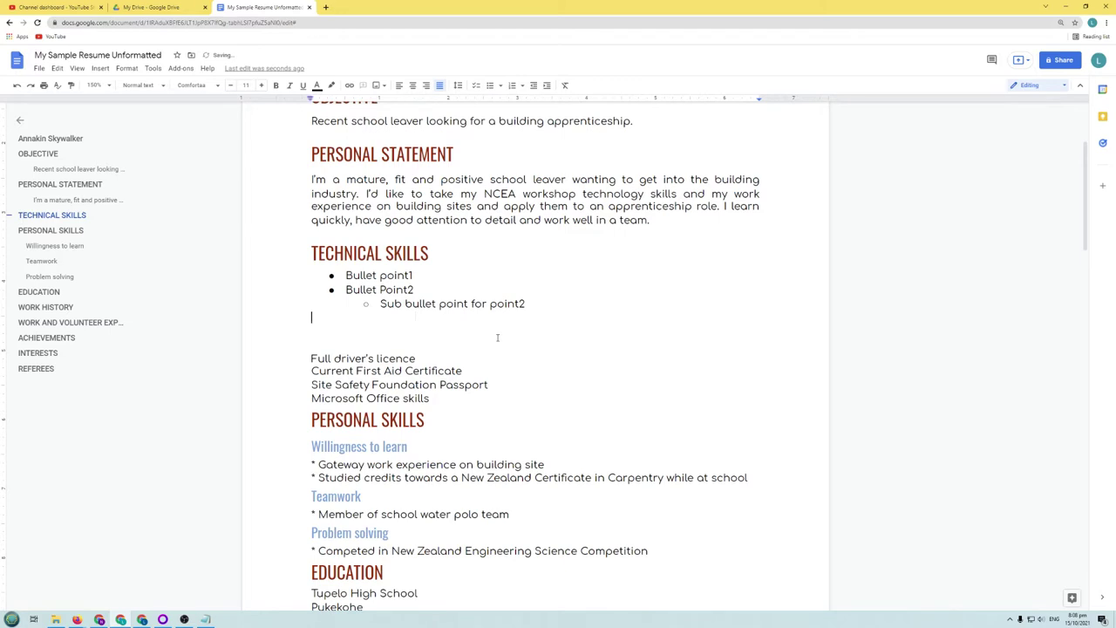
key(BackSpace)
key(BackSpace)
key(BackSpace)
key(BackSpace)
key(BackSpace)
key(BackSpace)
key(BackSpace)
key(BackSpace)
key(BackSpace)
key(BackSpace)
key(BackSpace)
key(BackSpace)
key(BackSpace)
key(BackSpace)
key(BackSpace)
key(BackSpace)
key(BackSpace)
key(BackSpace)
key(BackSpace)
key(BackSpace)
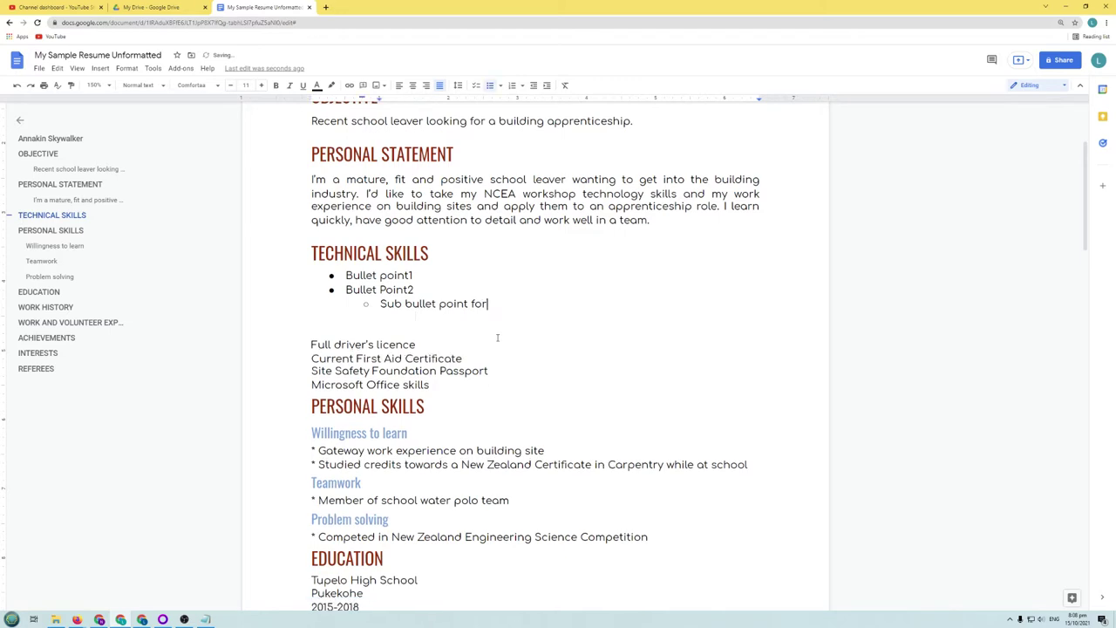
key(BackSpace)
key(BackSpace)
key(BackSpace)
key(BackSpace)
key(BackSpace)
key(BackSpace)
key(BackSpace)
key(BackSpace)
key(BackSpace)
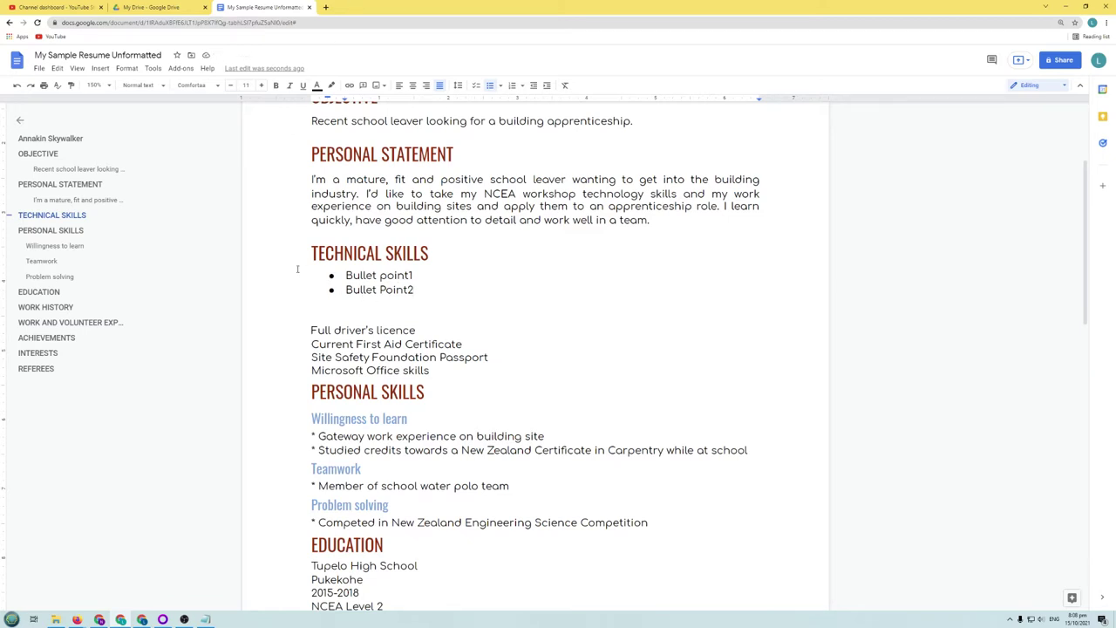
Step: Delete the two sample bullets and the leftover blank lines under TECHNICAL SKILLS
drag(307, 273, 439, 294)
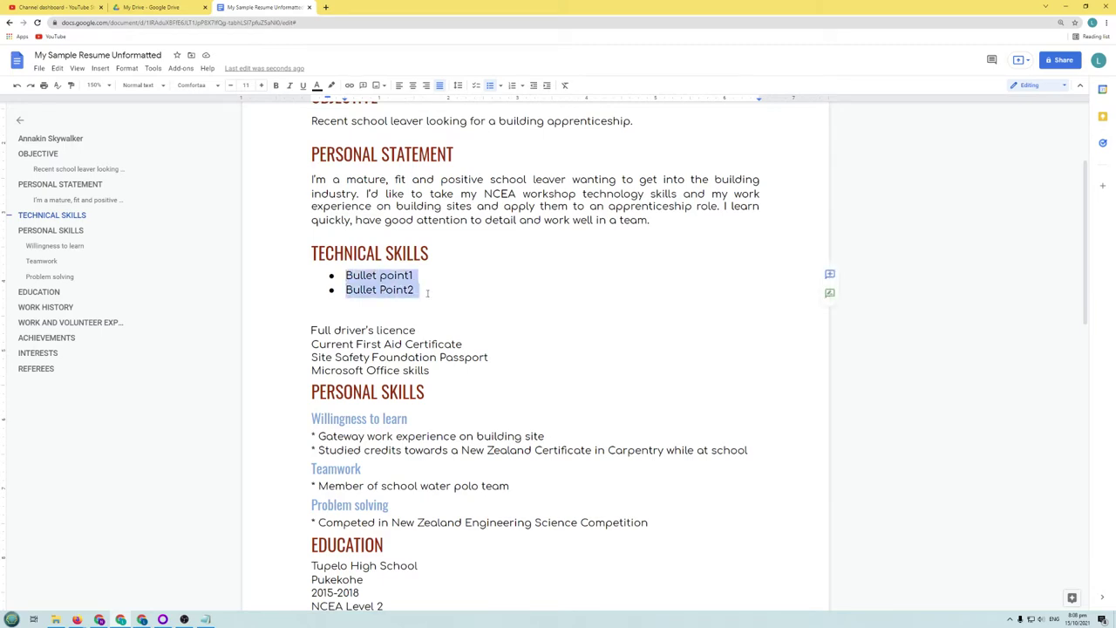
key(BackSpace)
key(BackSpace)
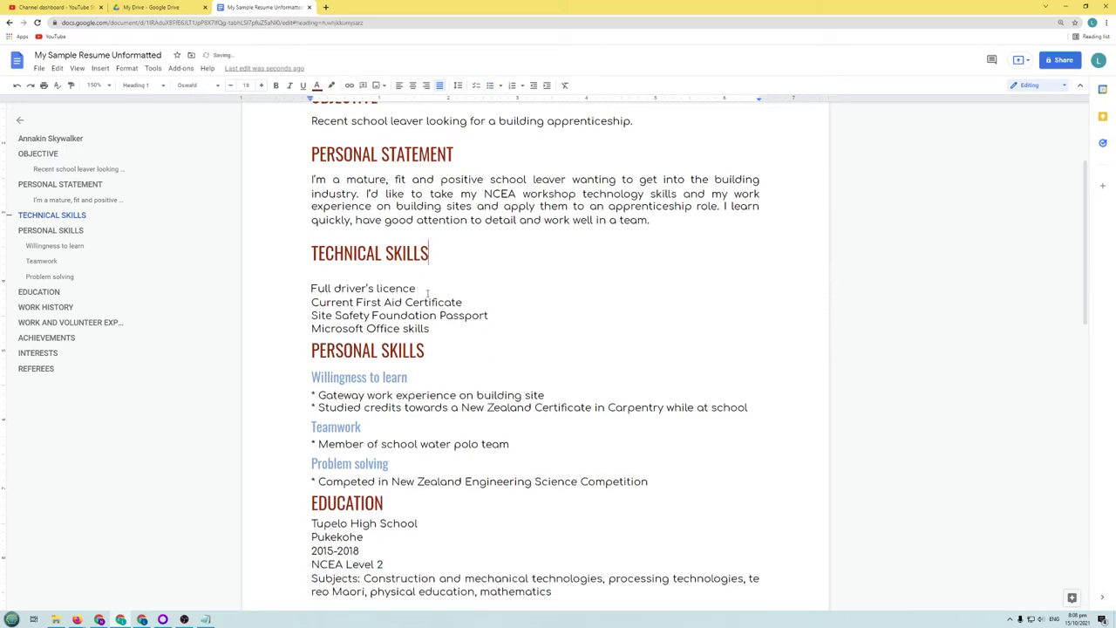
click(311, 274)
key(BackSpace)
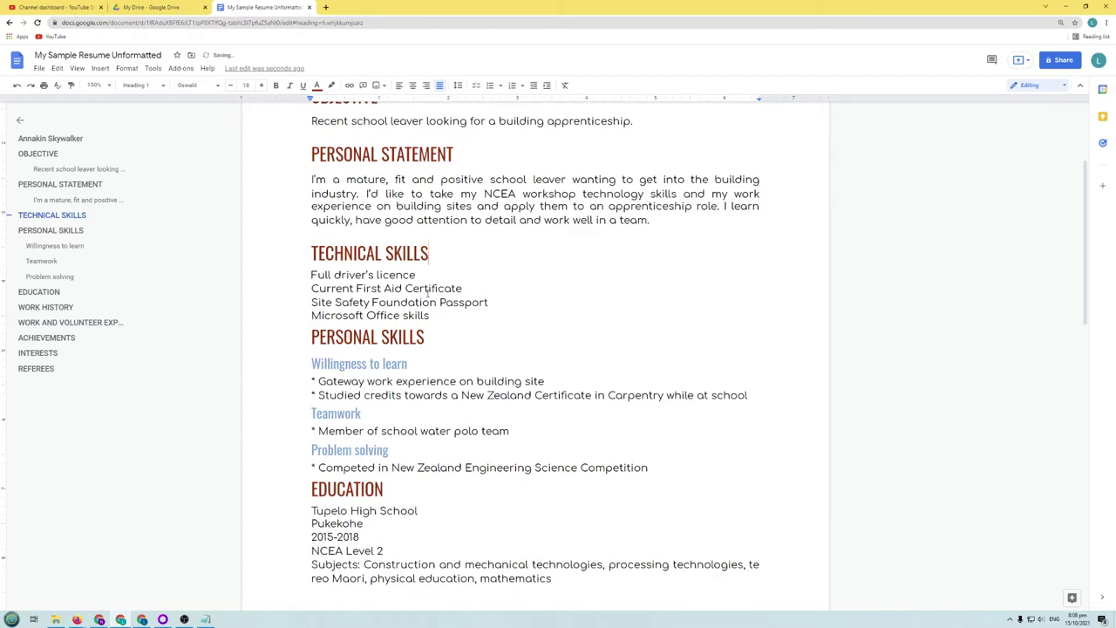
Step: Format the four TECHNICAL SKILLS lines, from "Full driver's licence" to "Microsoft Office skills", as a bulleted list
drag(311, 274, 436, 315)
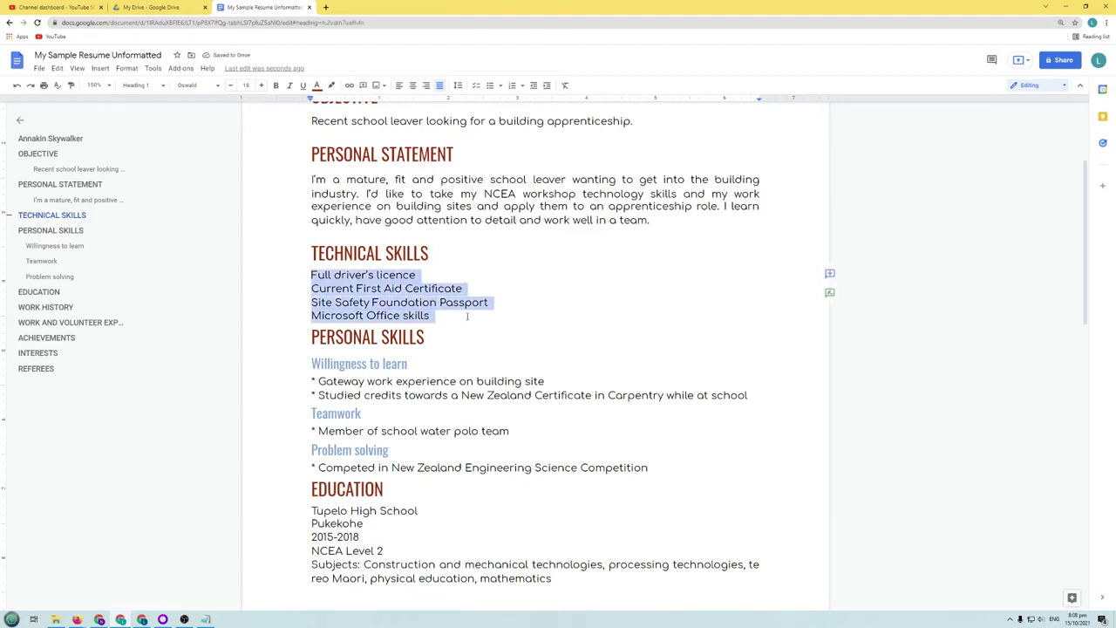
click(354, 288)
drag(312, 274, 430, 316)
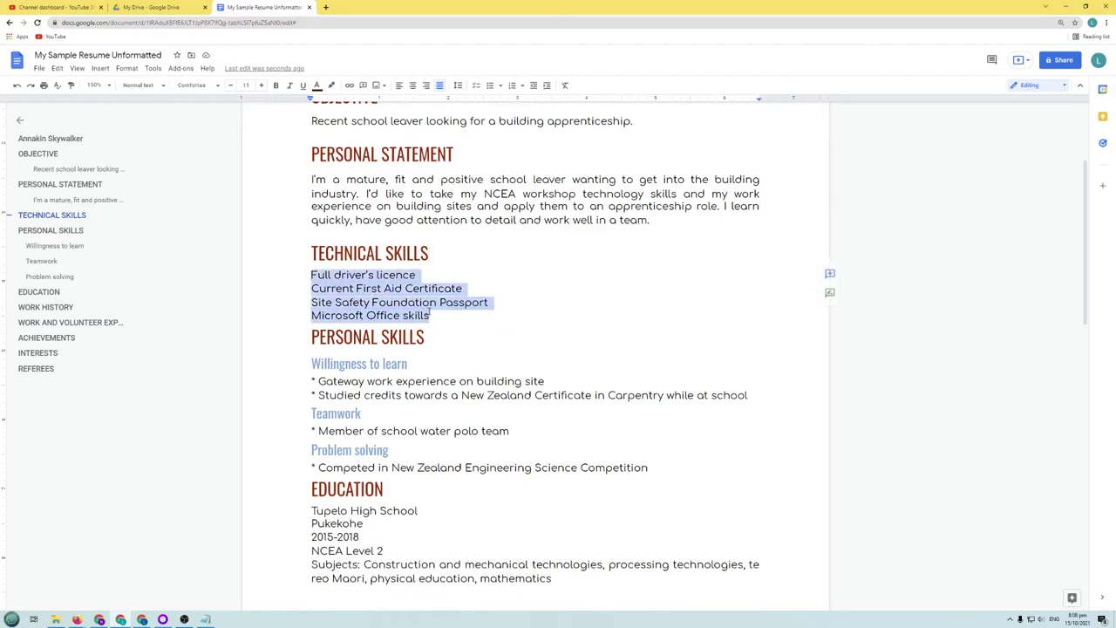
click(490, 86)
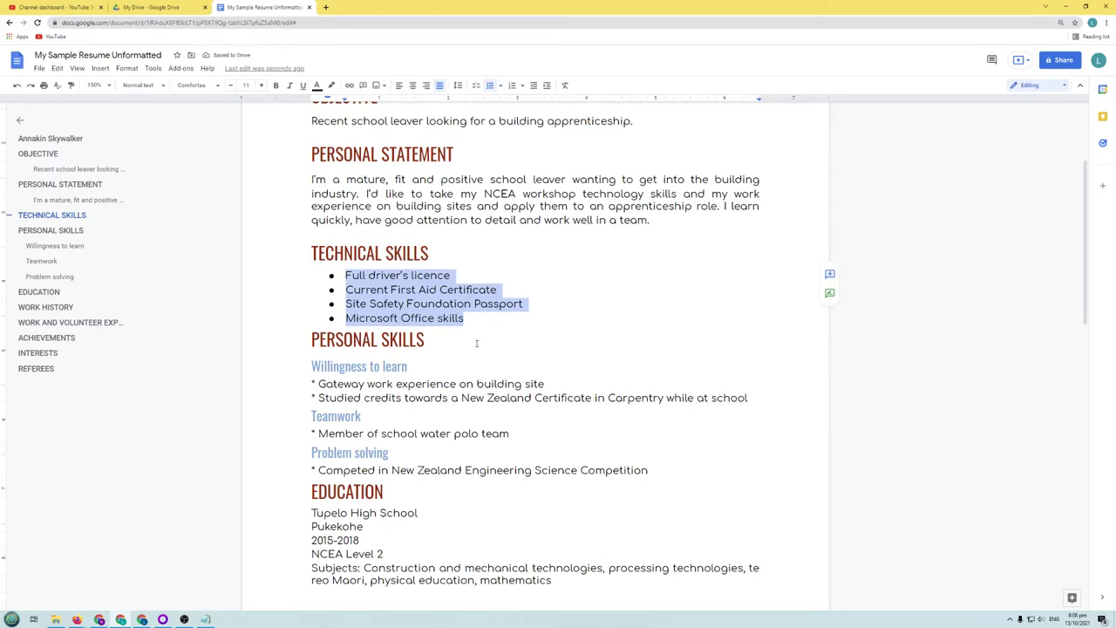
Step: Remove the asterisks from the two lines under Willingness to learn and format them as a bulleted list
scroll(482, 336, down, 3)
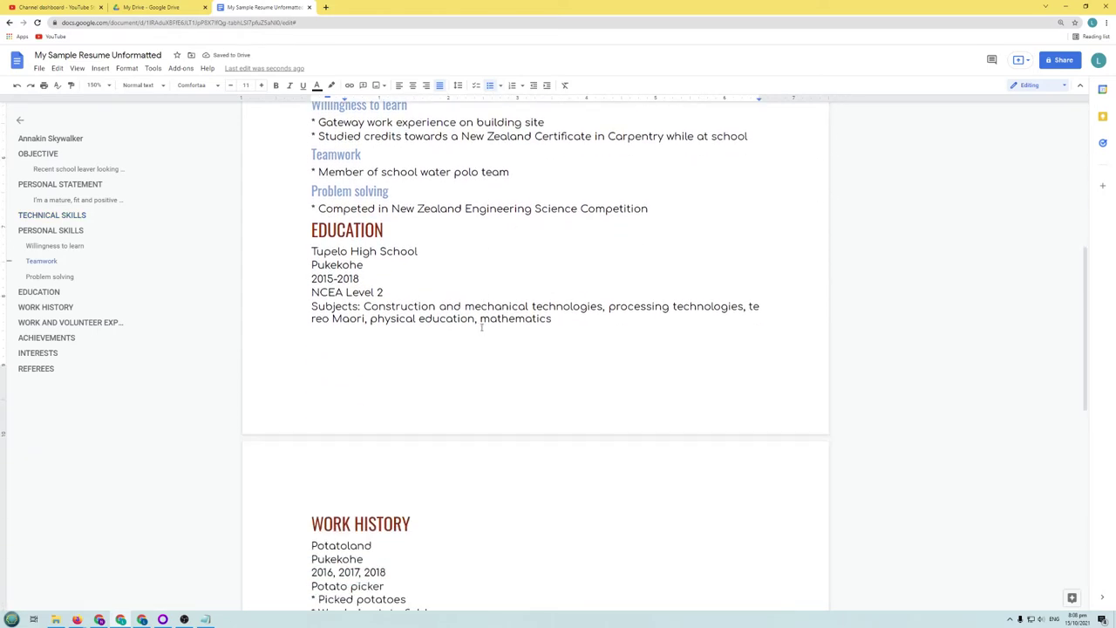
scroll(481, 327, up, 2)
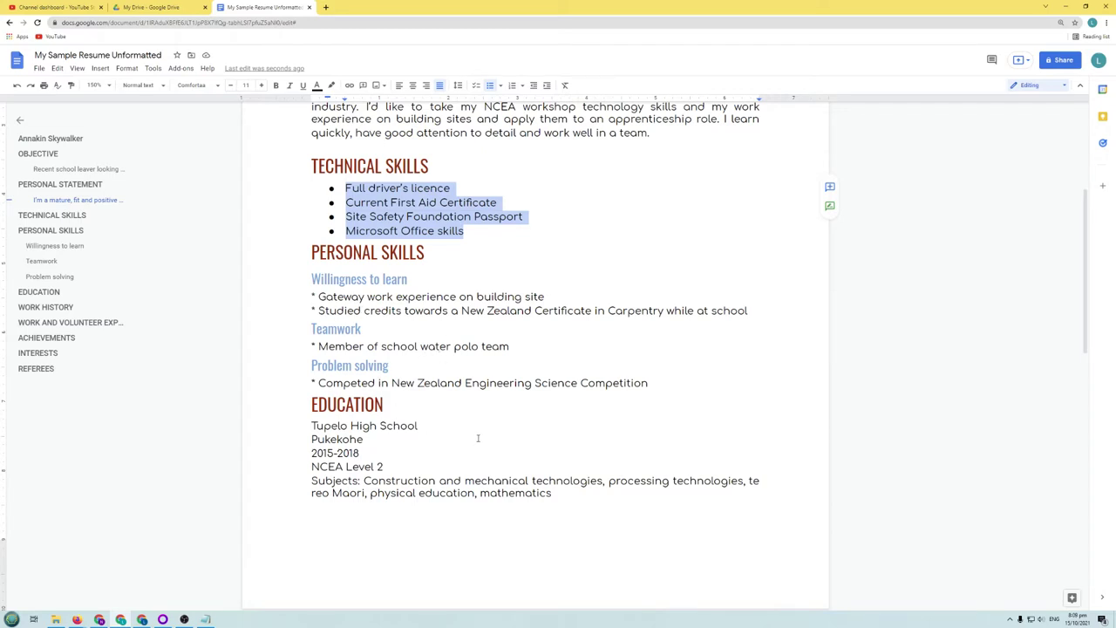
click(318, 297)
key(BackSpace)
key(BackSpace)
click(318, 312)
key(BackSpace)
key(BackSpace)
drag(312, 297, 782, 309)
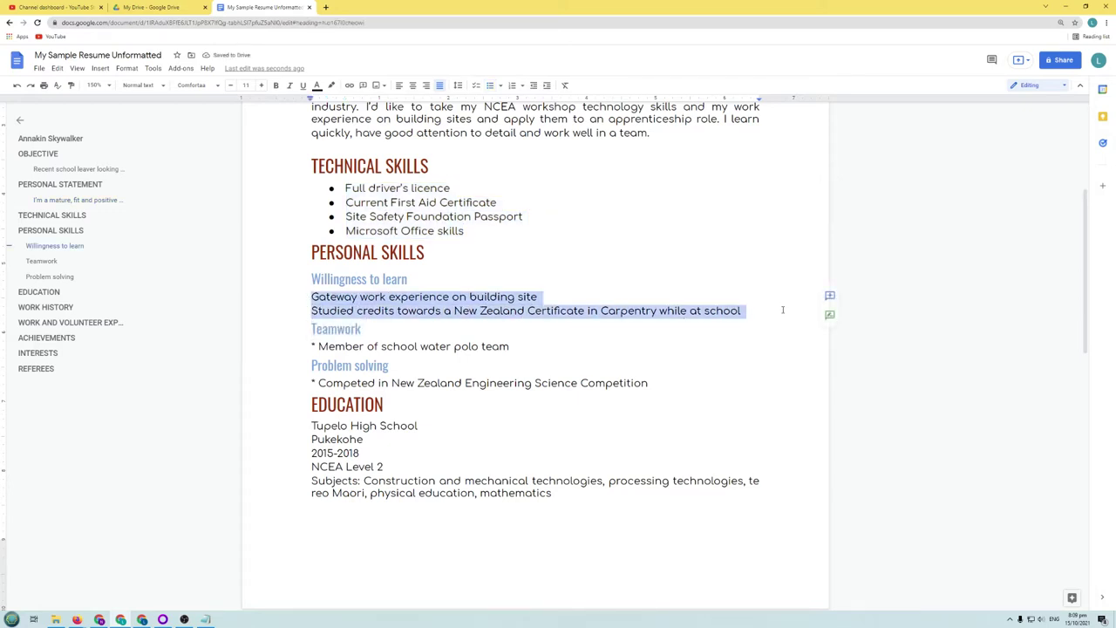
click(490, 84)
Step: Replace the asterisks with bullets on the single lines under Teamwork and Problem solving
key(Down)
key(Down)
key(Home)
key(Delete)
key(Delete)
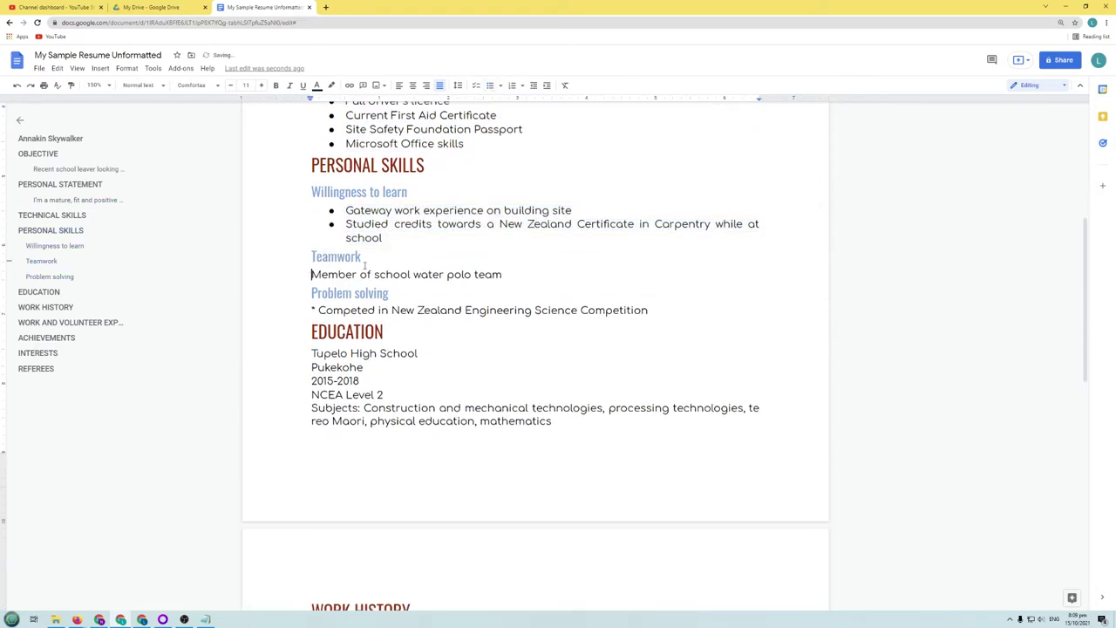
click(490, 85)
key(Down)
key(Down)
key(Delete)
key(Delete)
click(490, 85)
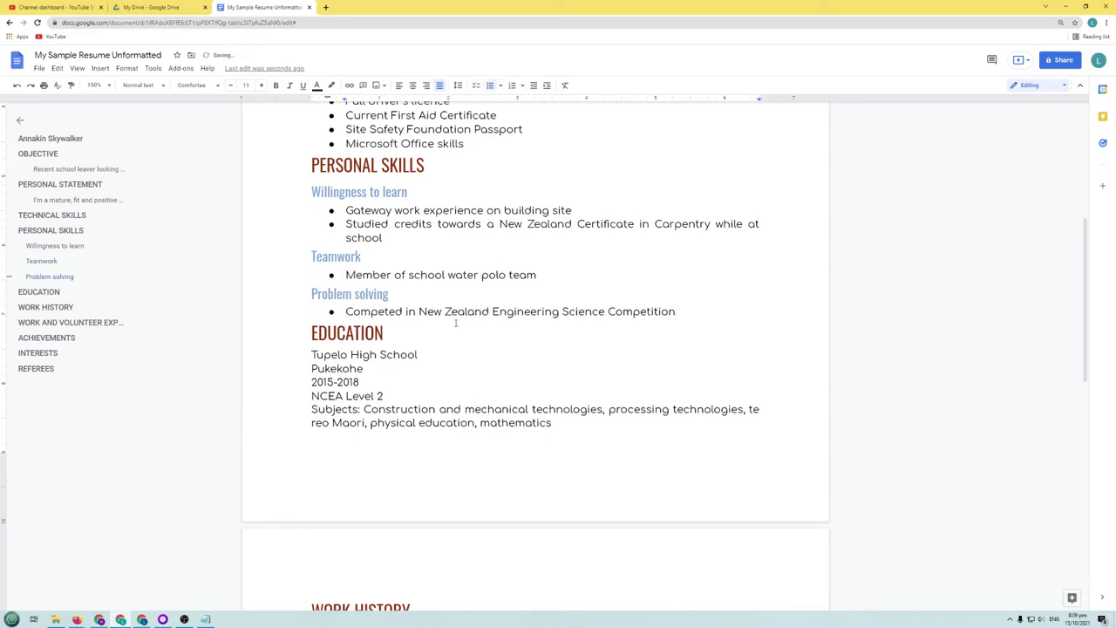
Step: Remove the asterisks from the three Potato picker duties under WORK HISTORY and format them as a bulleted list
scroll(455, 323, down, 4)
click(318, 381)
key(BackSpace)
key(BackSpace)
key(Down)
key(Delete)
key(Delete)
key(Down)
key(Delete)
key(Delete)
drag(311, 381, 472, 409)
click(490, 84)
Step: Remove the asterisks from the three Work experience labourer duties at Workbuild Ltd and format them as a bulleted list
click(318, 289)
key(BackSpace)
key(BackSpace)
key(Down)
key(Delete)
key(Delete)
key(Down)
key(Delete)
key(Delete)
drag(311, 289, 581, 317)
click(490, 85)
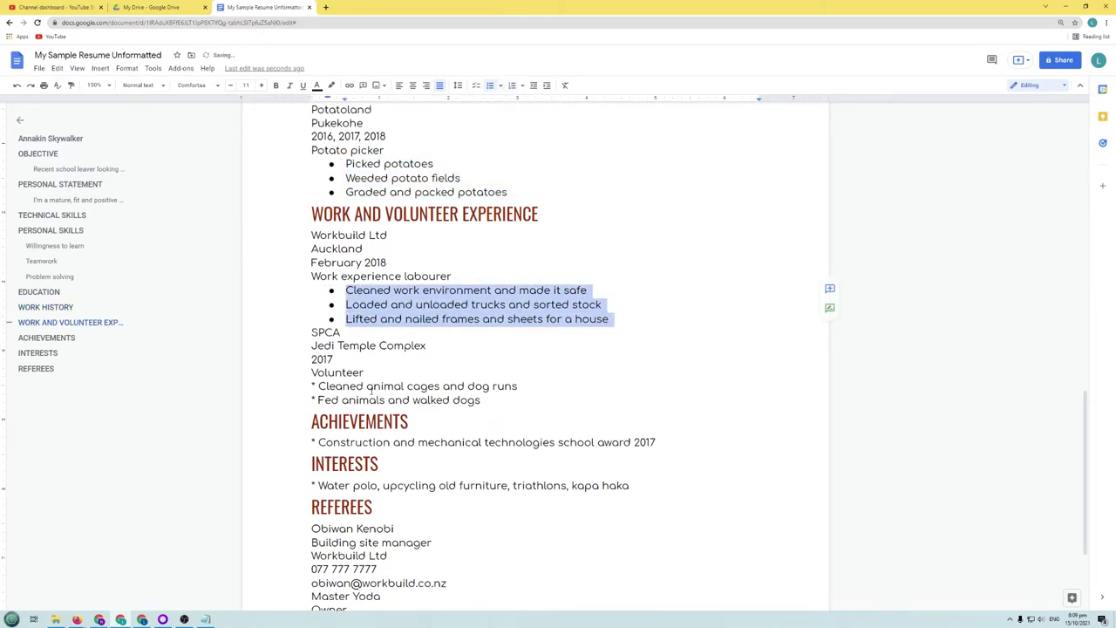
Step: Remove the asterisks from the two SPCA Volunteer duties and format both lines as bullets
click(318, 386)
key(BackSpace)
key(BackSpace)
key(Down)
key(Delete)
key(Delete)
drag(311, 386, 497, 386)
click(489, 84)
drag(311, 401, 515, 401)
click(490, 85)
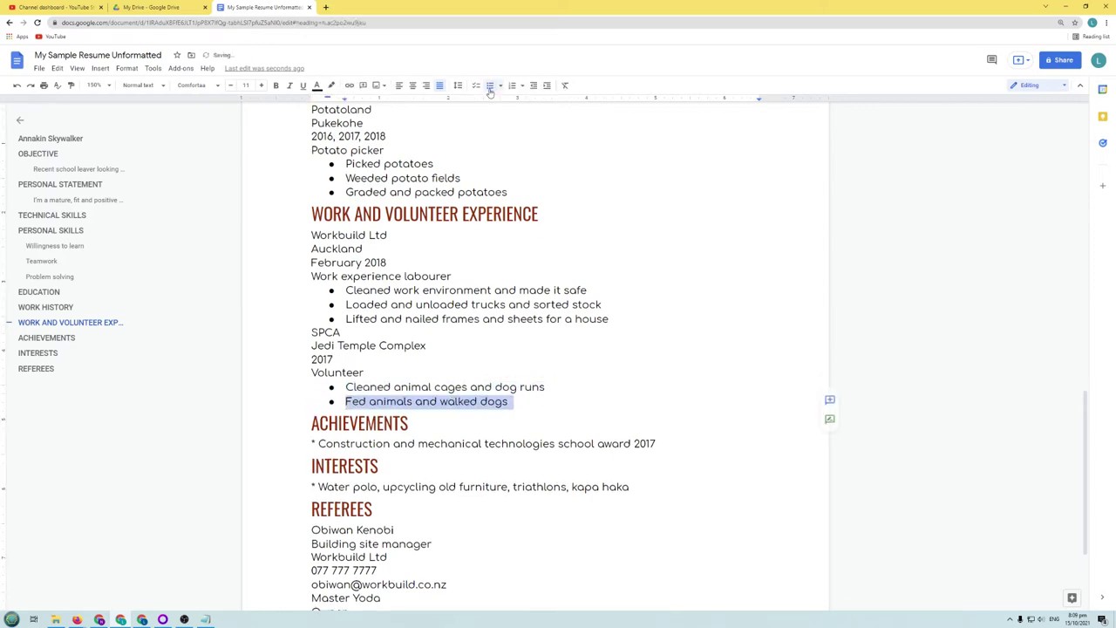
Step: Replace the asterisks with bullets on the lines under ACHIEVEMENTS and INTERESTS
click(318, 444)
key(BackSpace)
key(BackSpace)
click(490, 85)
click(319, 486)
key(BackSpace)
key(BackSpace)
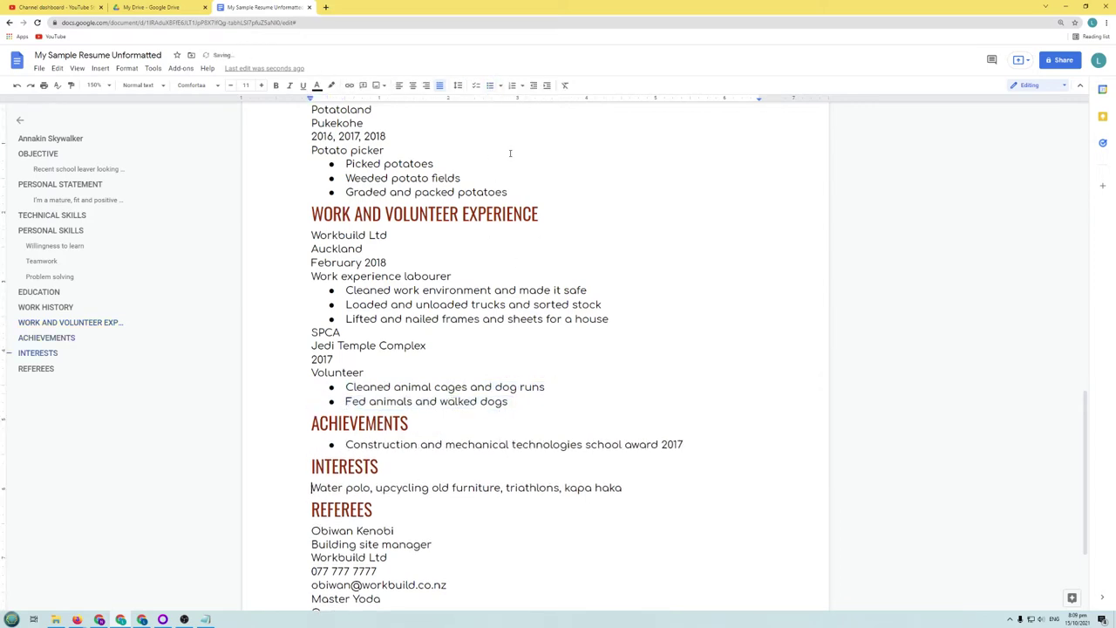
click(489, 85)
scroll(464, 480, down, 3)
scroll(465, 480, up, 2)
scroll(465, 480, up, 8)
scroll(330, 328, up, 1)
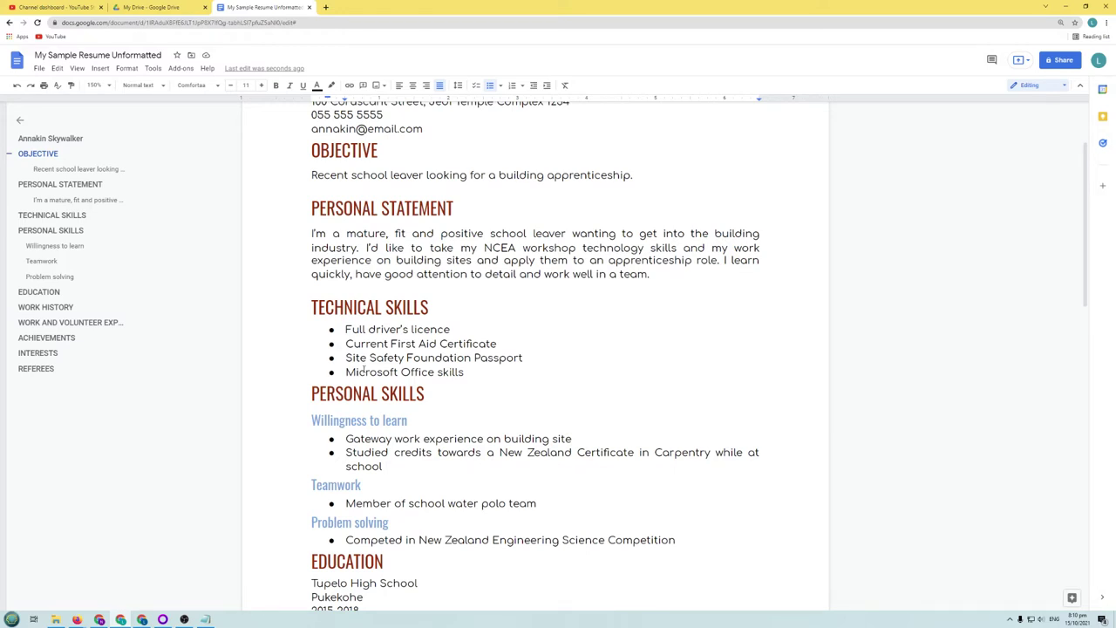
Step: Experiment with the left indent of the four TECHNICAL SKILLS bullets and set it to about half an inch from the margin
click(313, 333)
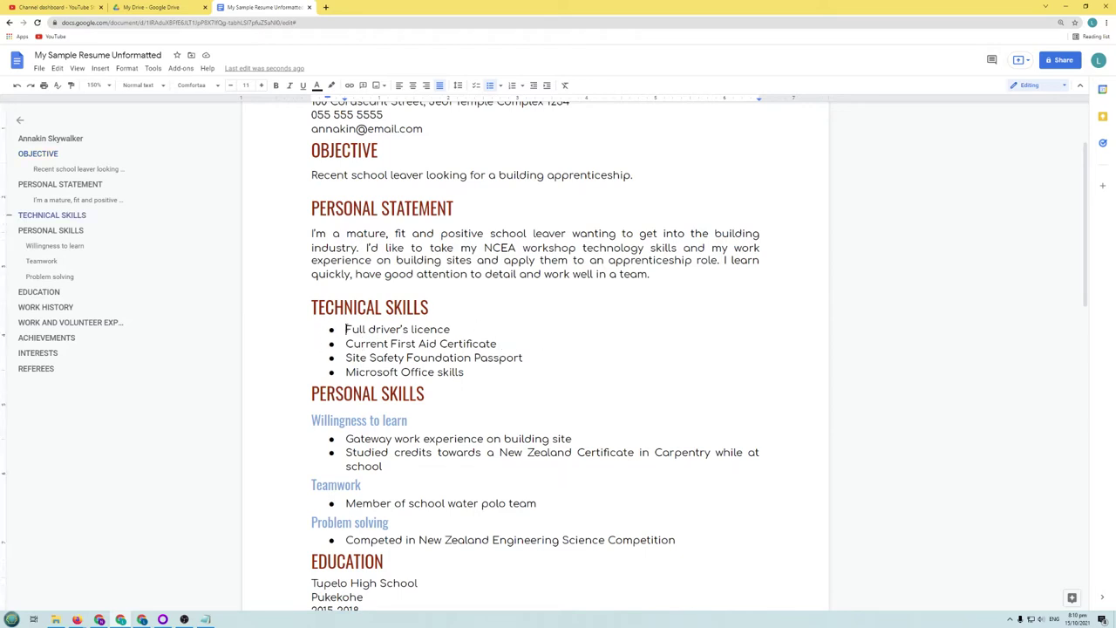
drag(345, 330, 474, 373)
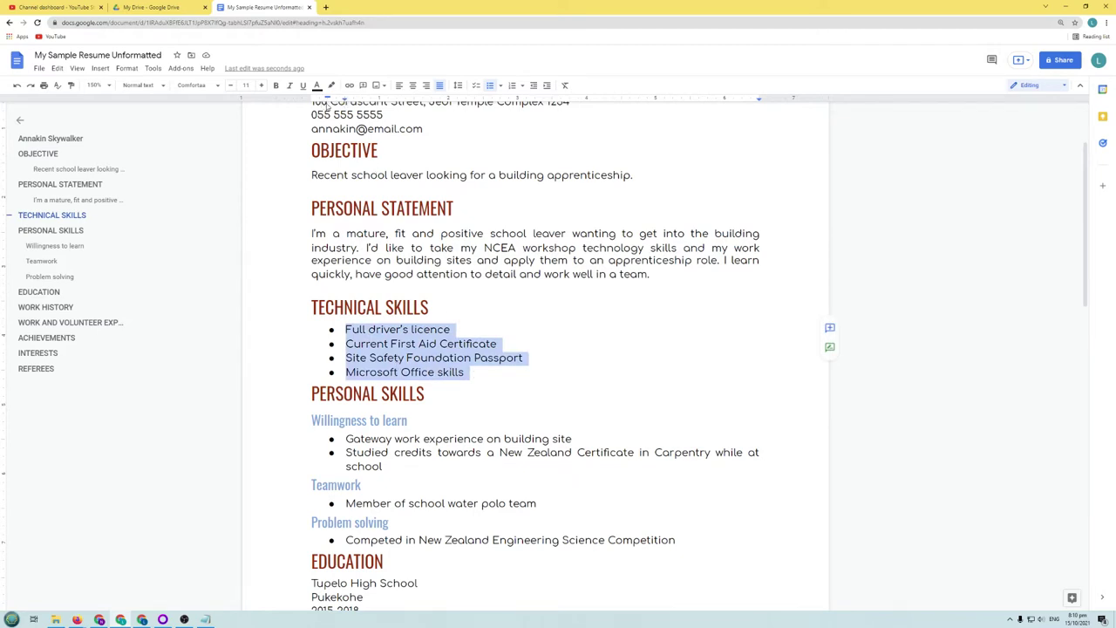
drag(345, 99, 313, 99)
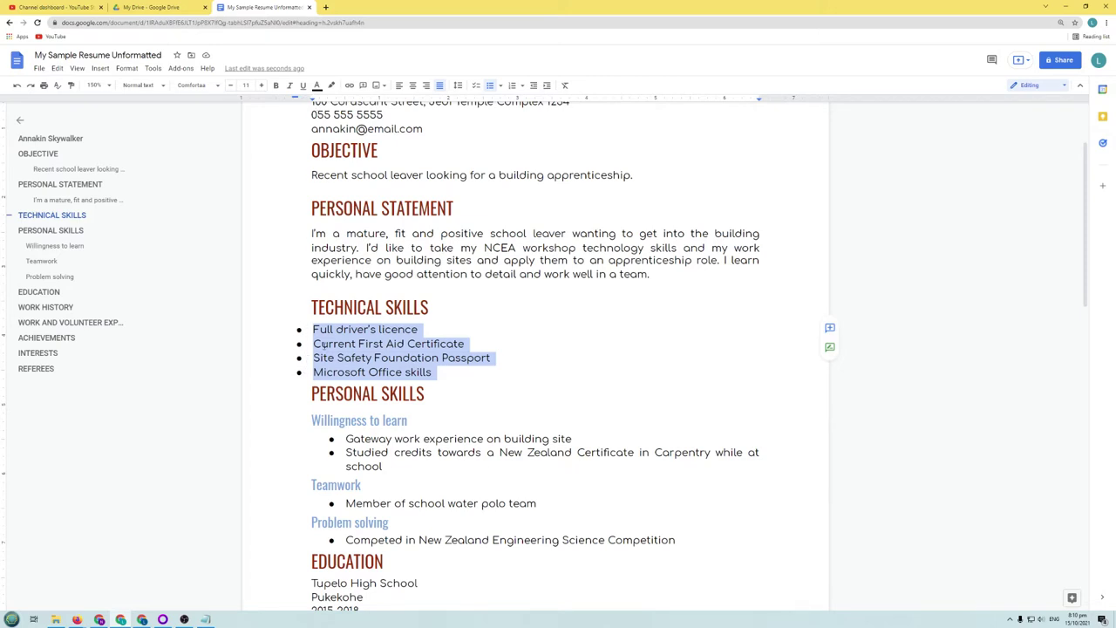
drag(313, 99, 328, 101)
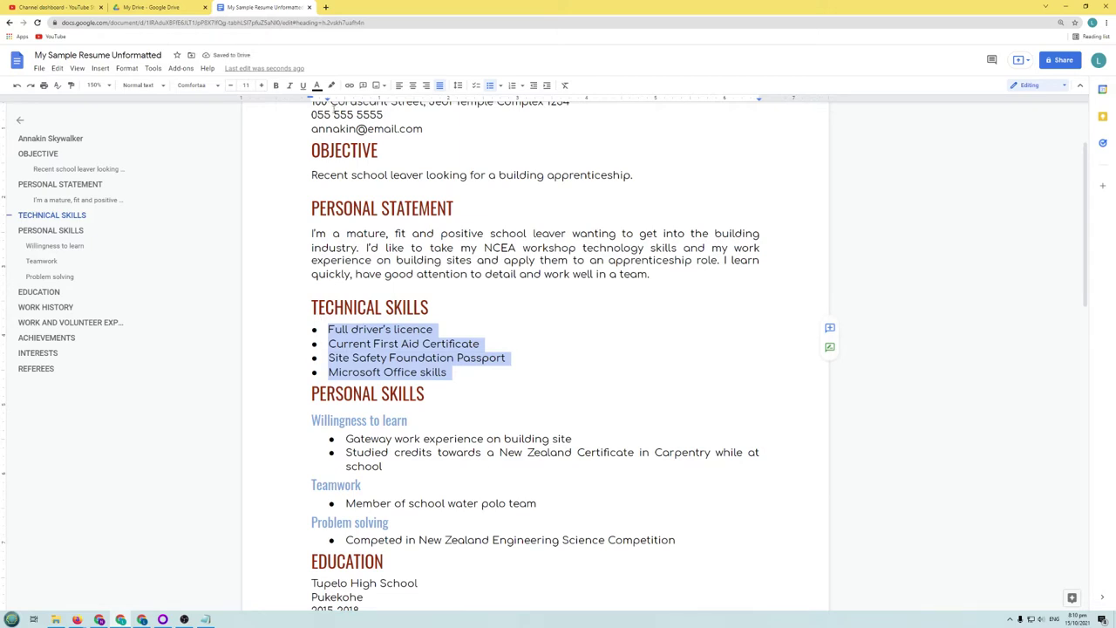
drag(329, 99, 354, 102)
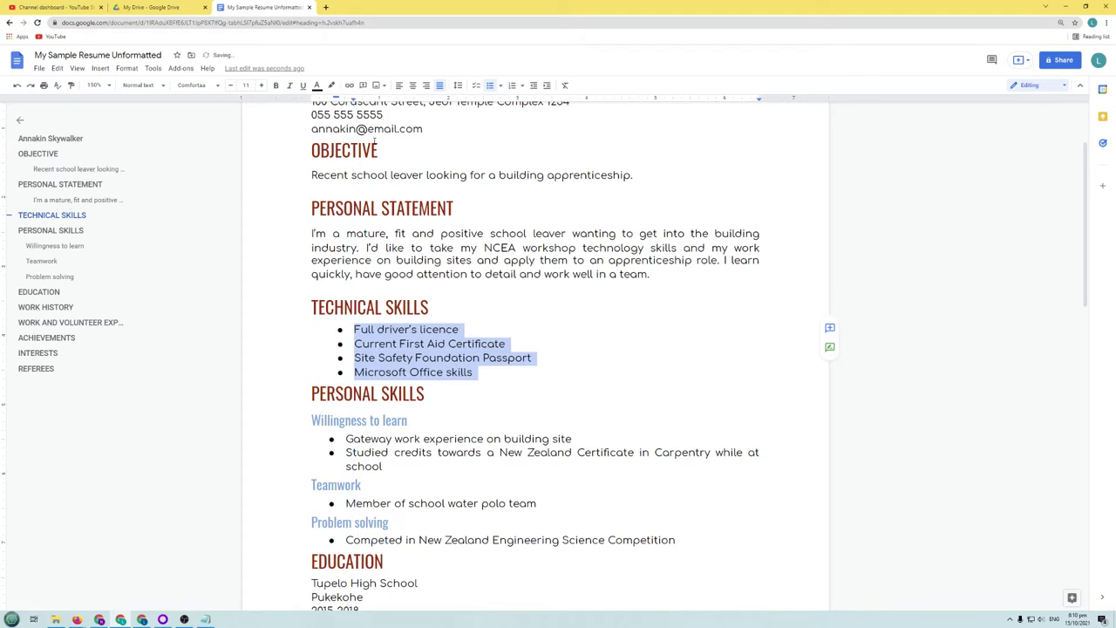
drag(354, 102, 332, 93)
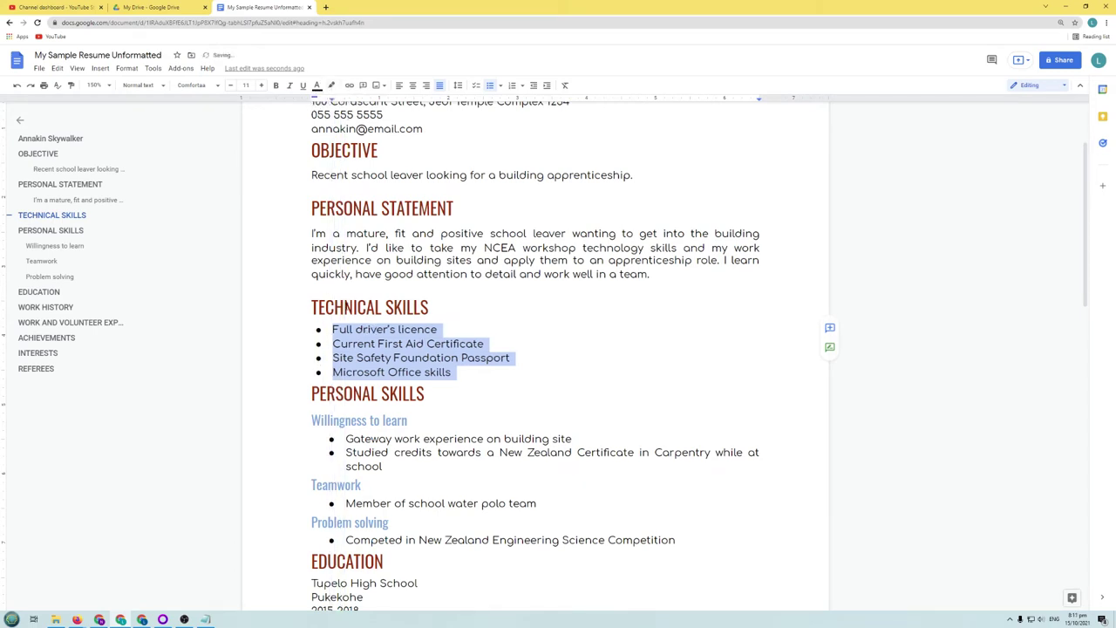
drag(332, 100, 347, 101)
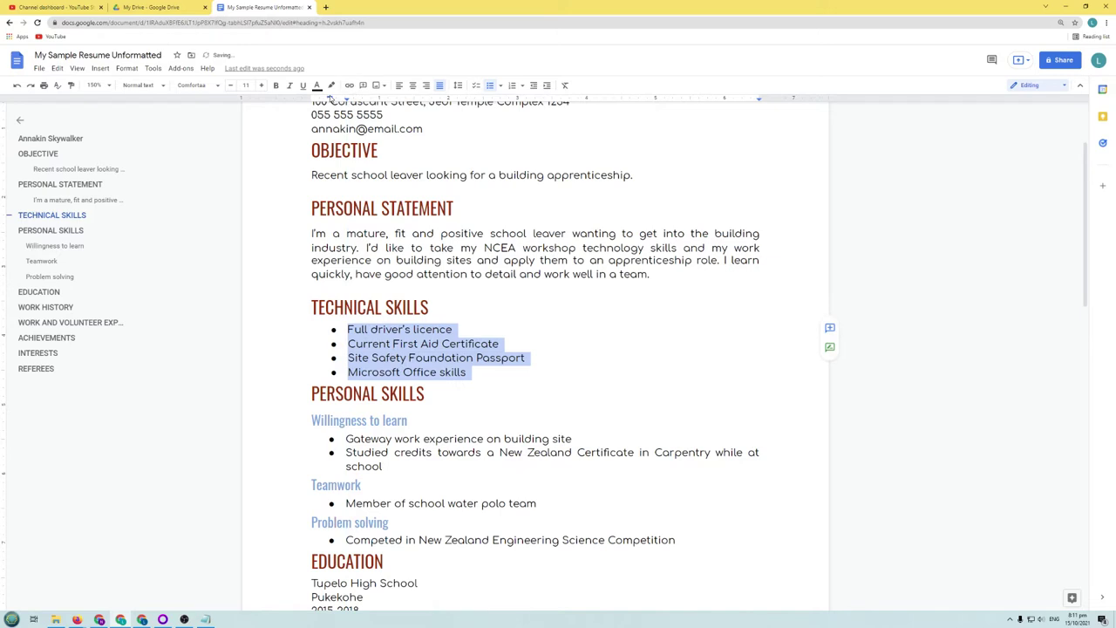
Step: Adjust the first-line indent of the TECHNICAL SKILLS list to place its bullet markers about a quarter inch from the margin
drag(331, 100, 322, 100)
drag(326, 100, 338, 98)
drag(338, 98, 329, 97)
click(55, 245)
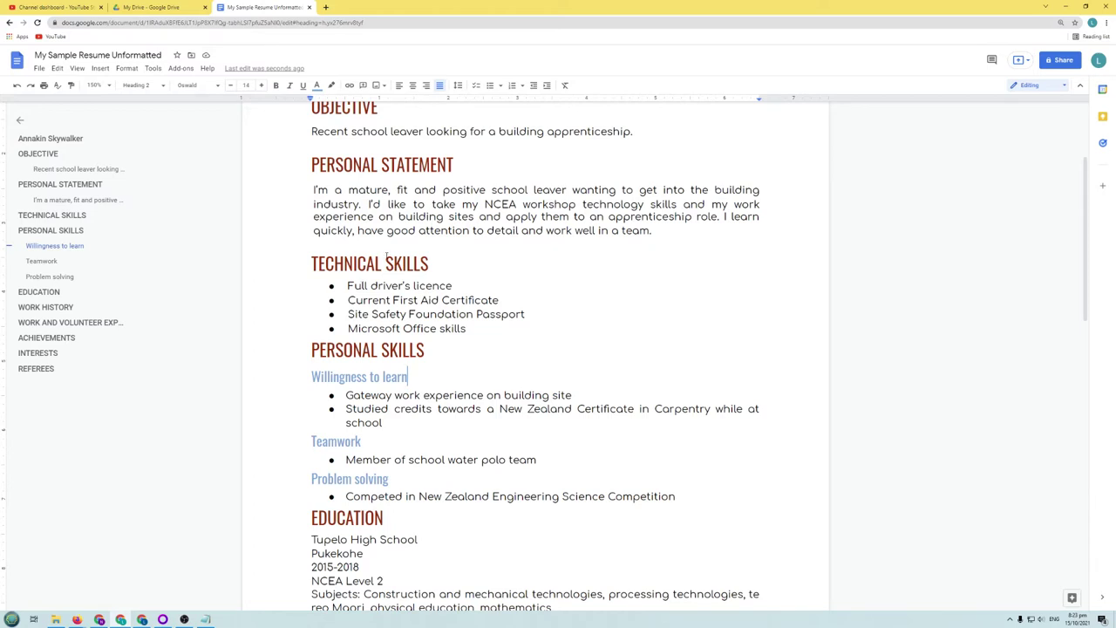
Step: Try numbers, capital letters and Roman numerals as markers for the four TECHNICAL SKILLS items and restore the bullets
drag(347, 286, 475, 328)
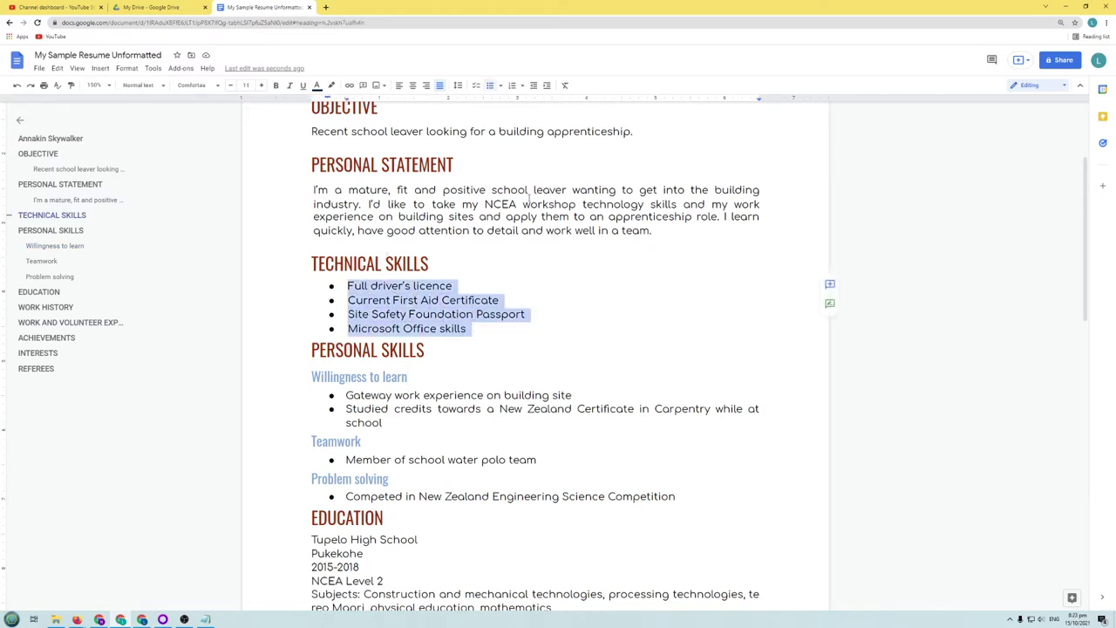
click(512, 84)
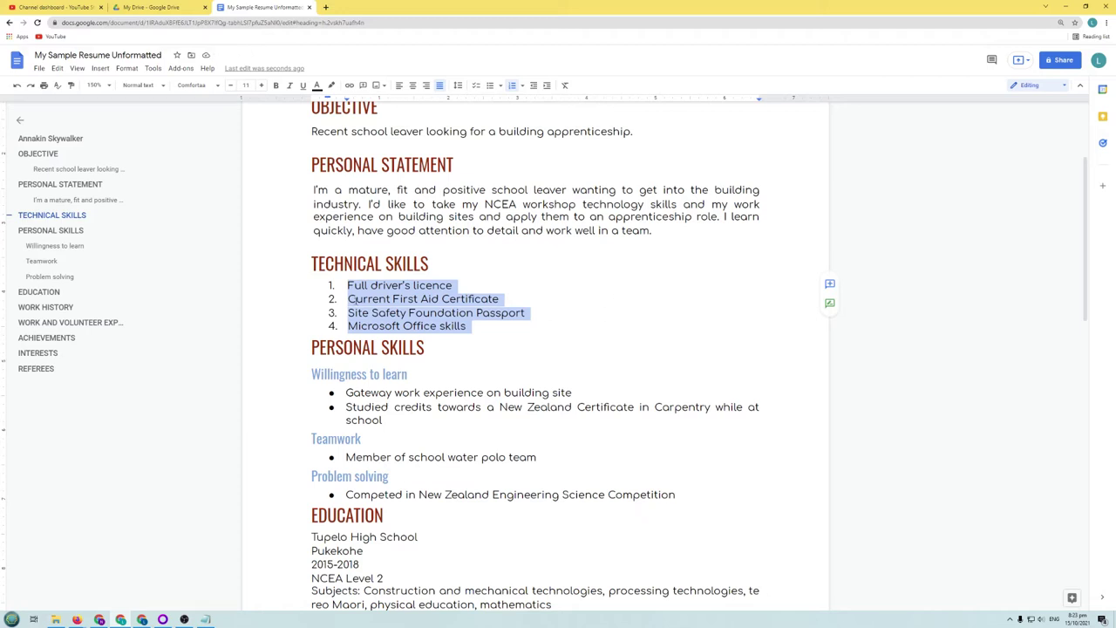
click(523, 88)
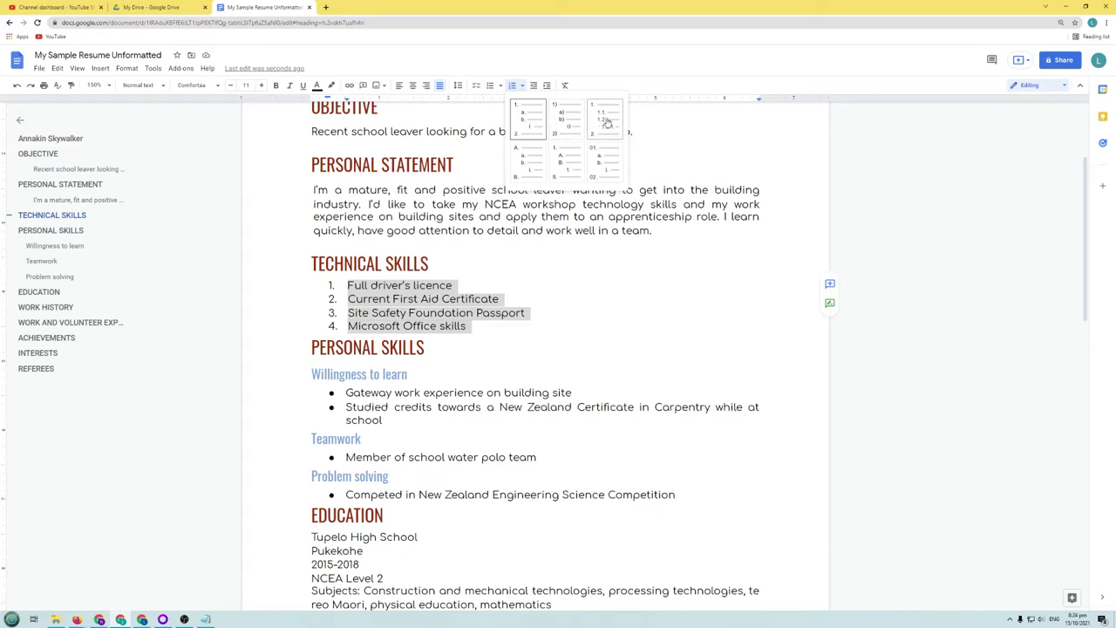
click(526, 152)
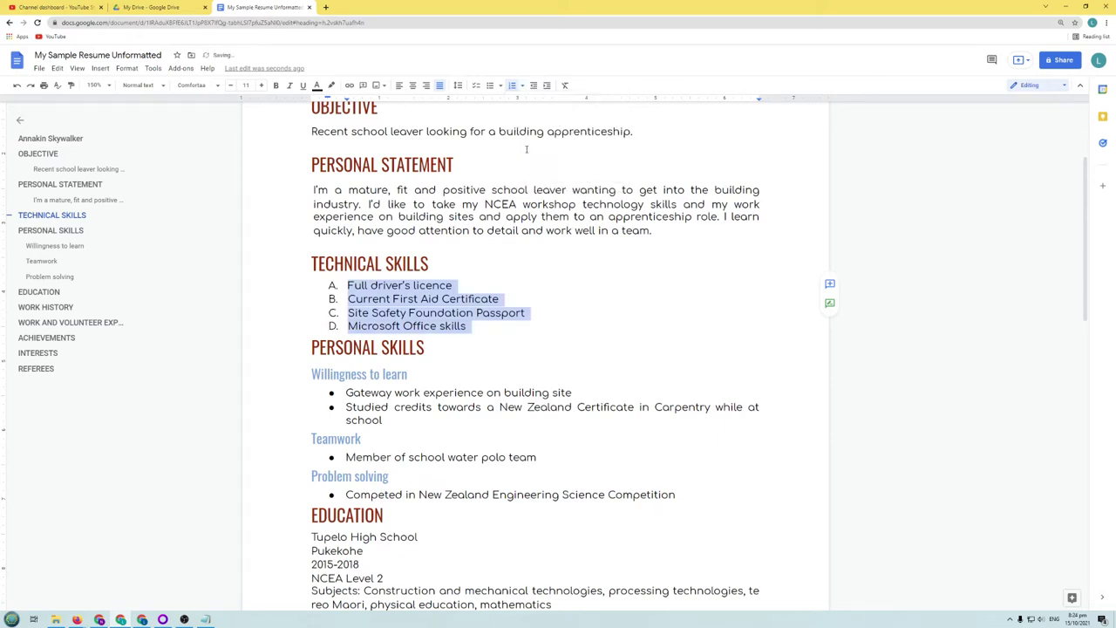
click(522, 85)
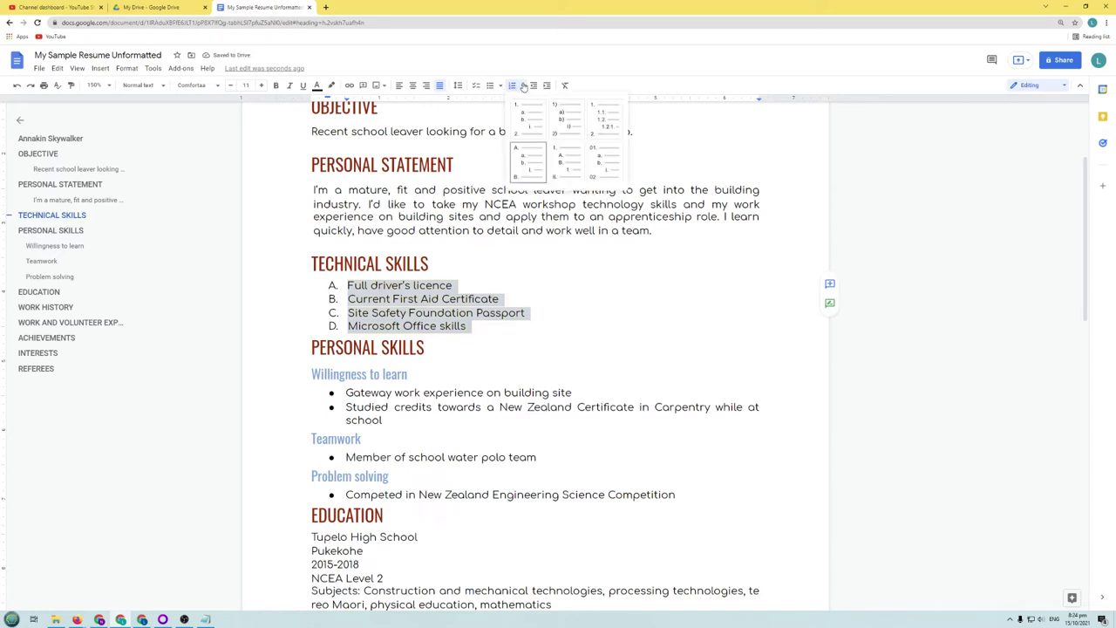
click(560, 160)
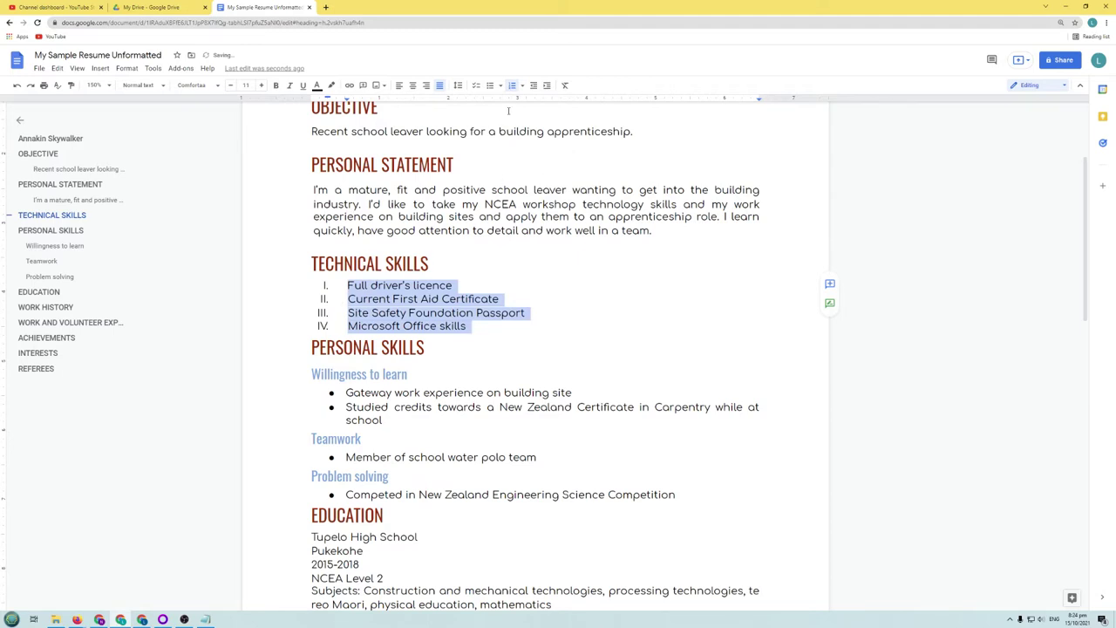
click(521, 85)
click(523, 115)
click(490, 84)
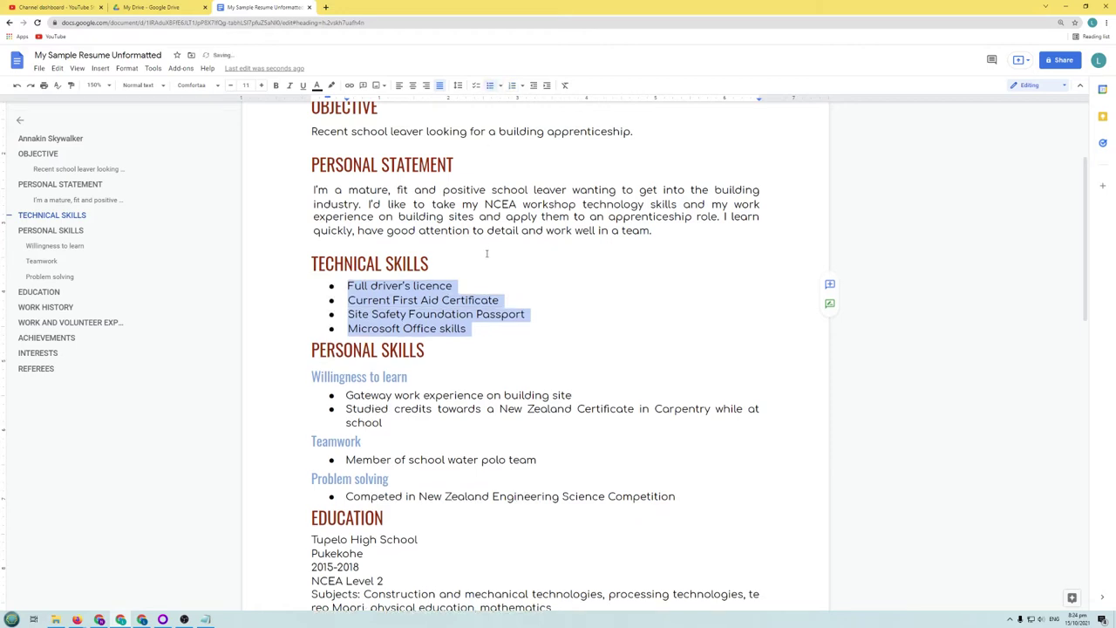
Step: Try a checklist format on the four TECHNICAL SKILLS items and switch them back to bullets
click(476, 86)
click(476, 387)
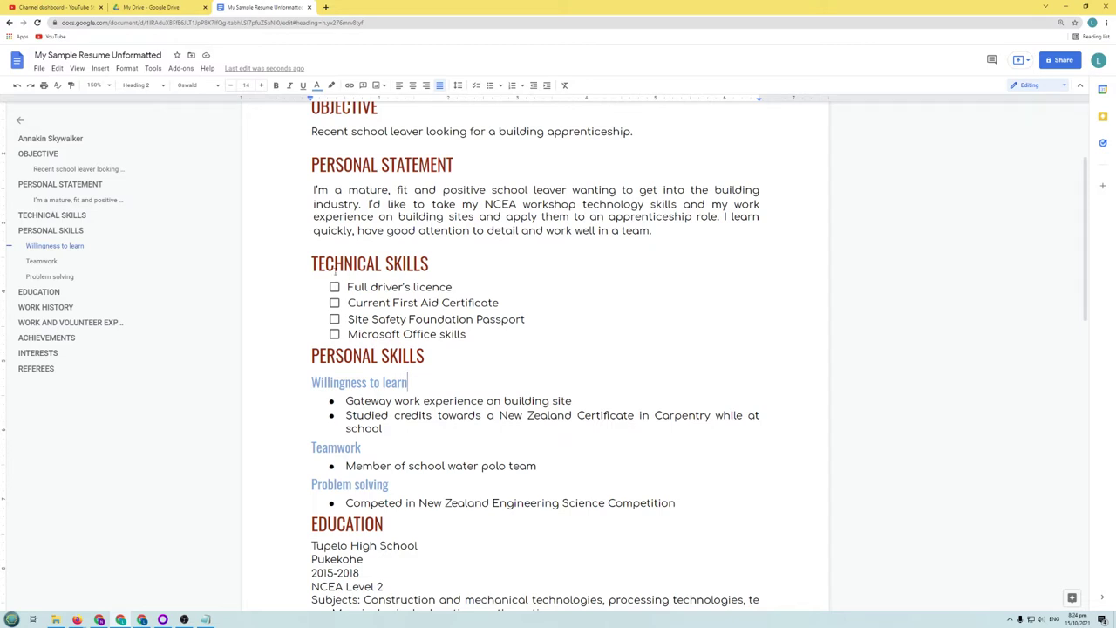
drag(349, 286, 501, 330)
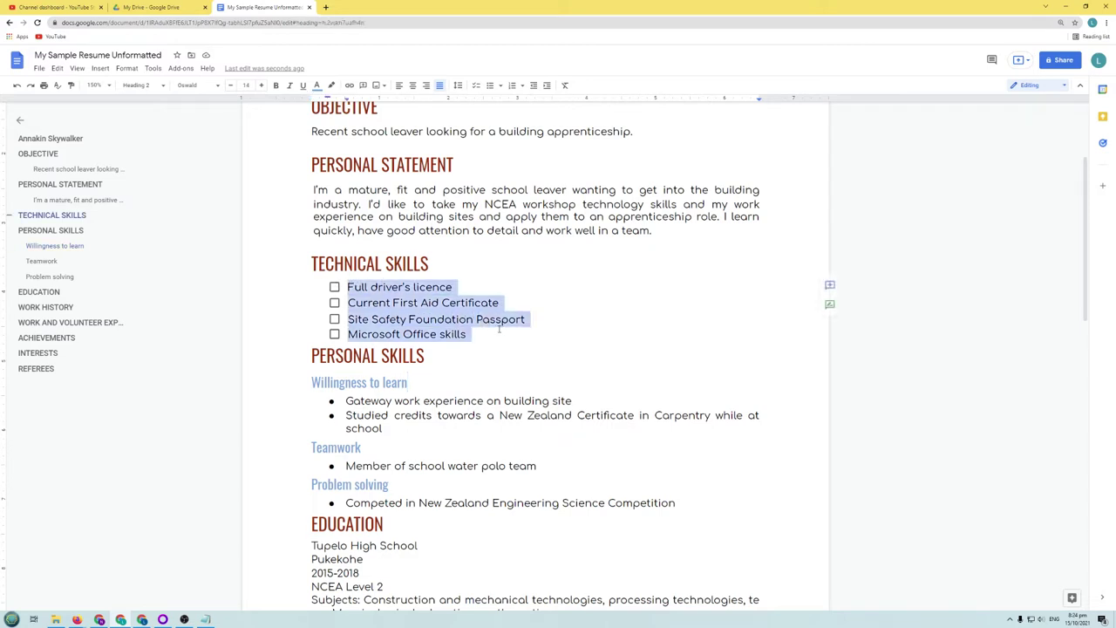
click(490, 85)
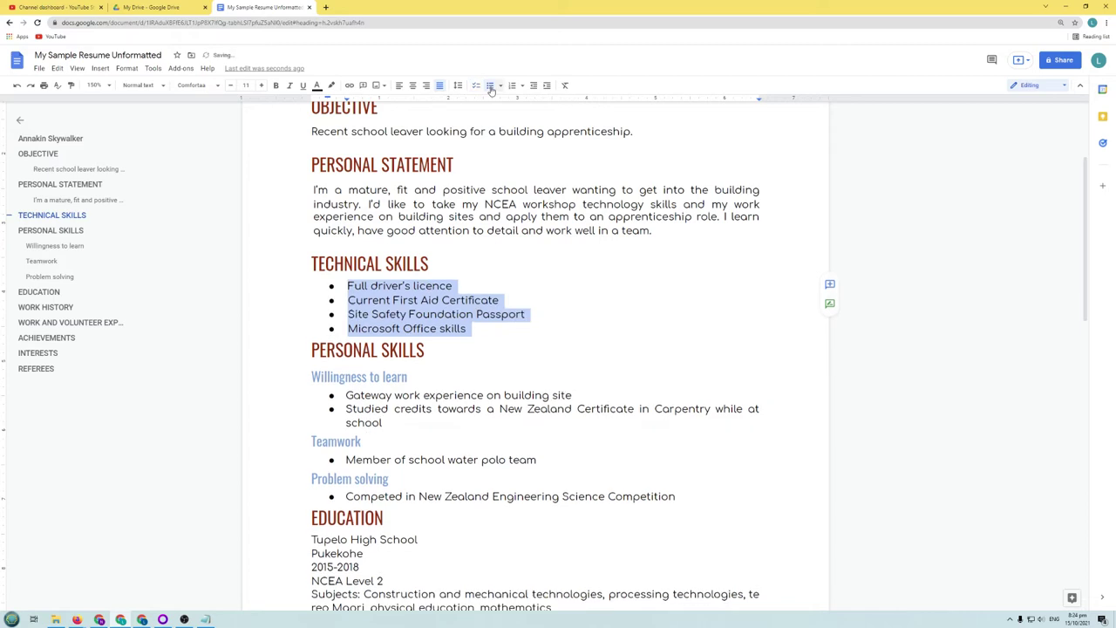
click(542, 353)
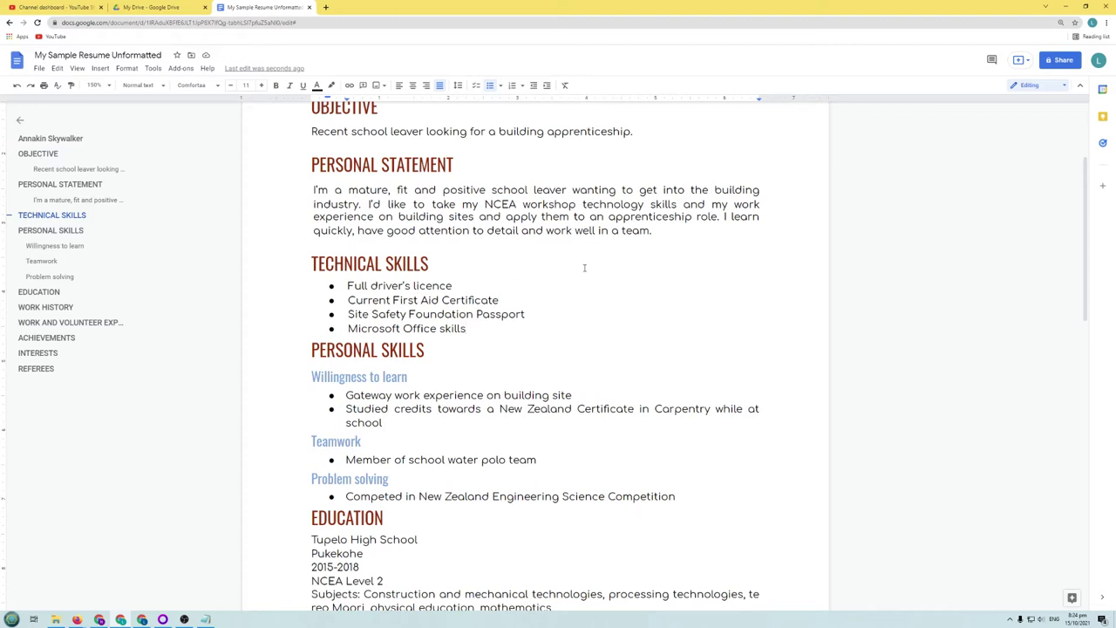
Step: Open Google in a new browser tab and search for "anakin skywalker"
scroll(584, 267, up, 2)
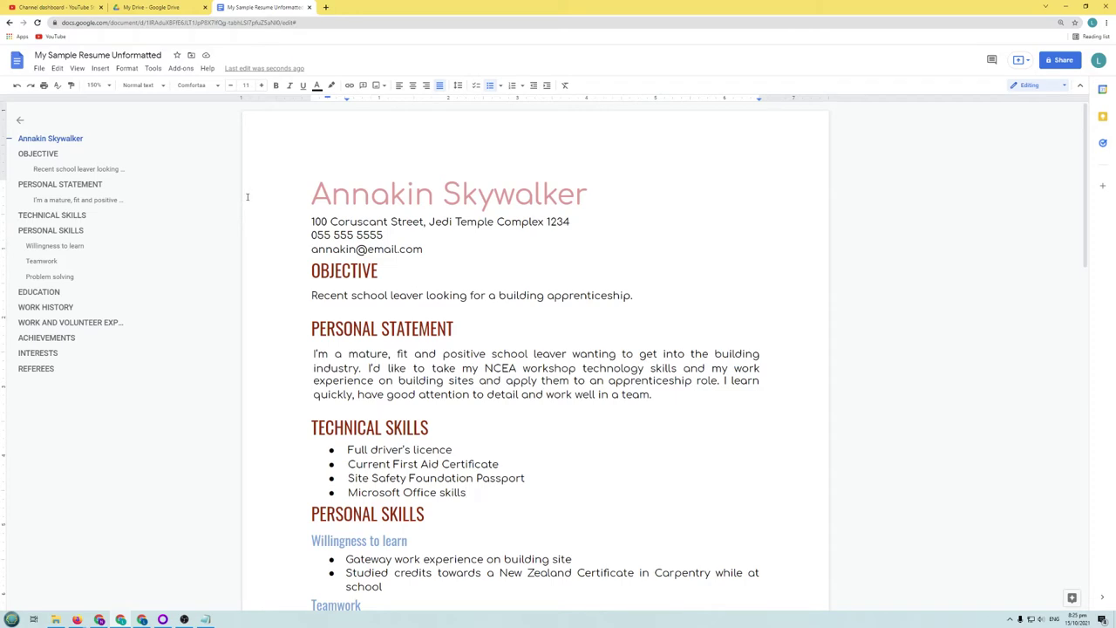
key(ctrl+t)
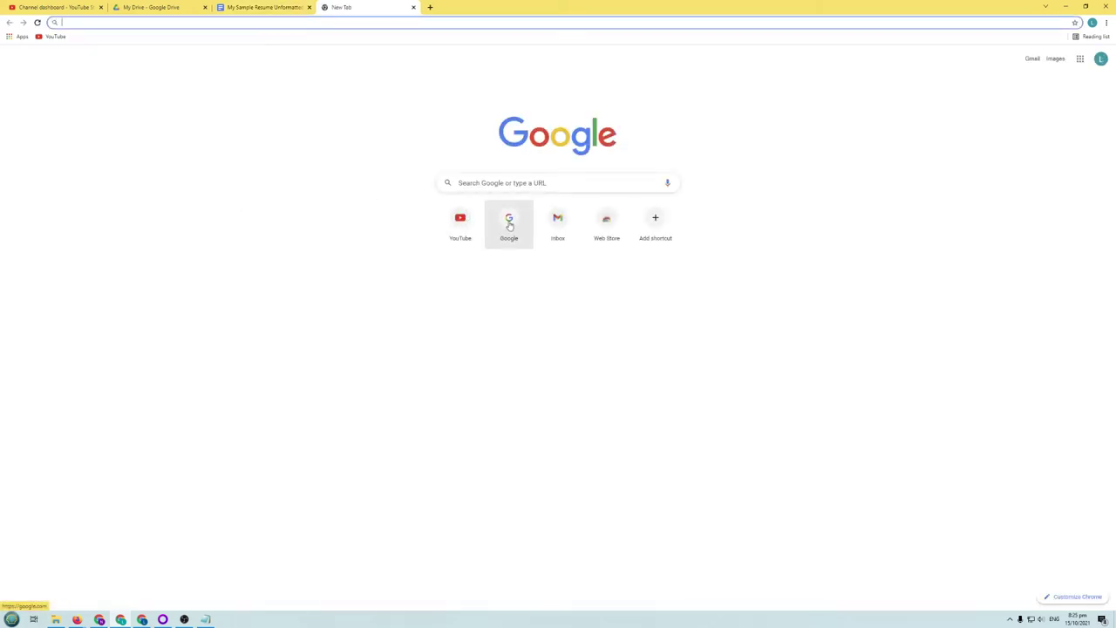
click(509, 223)
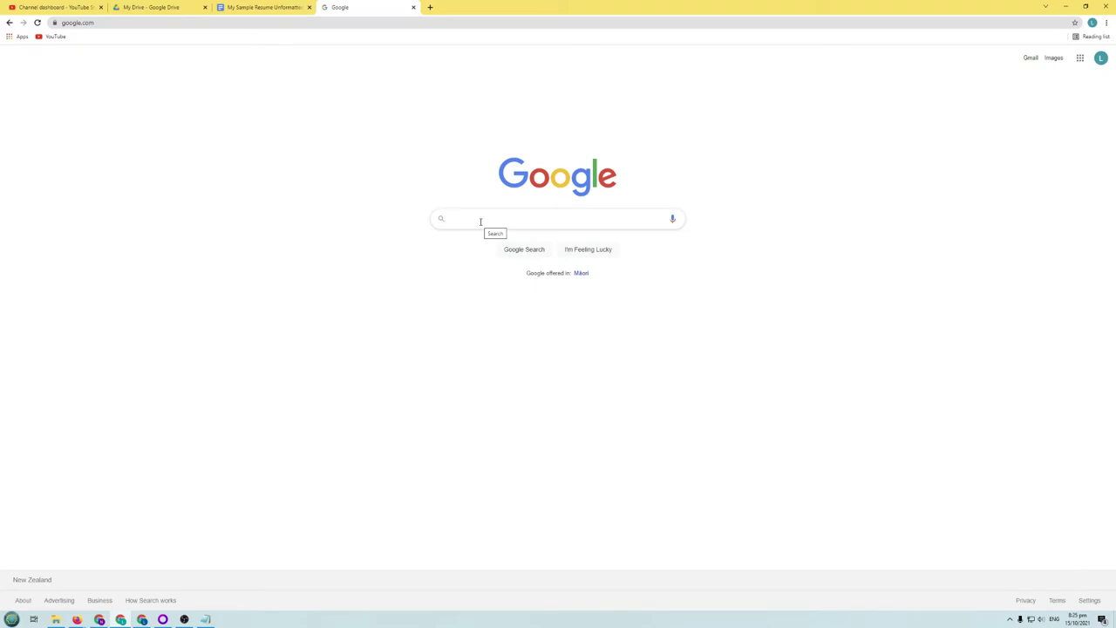
text(an)
key(BackSpace)
text(na)
key(BackSpace)
text(nakin)
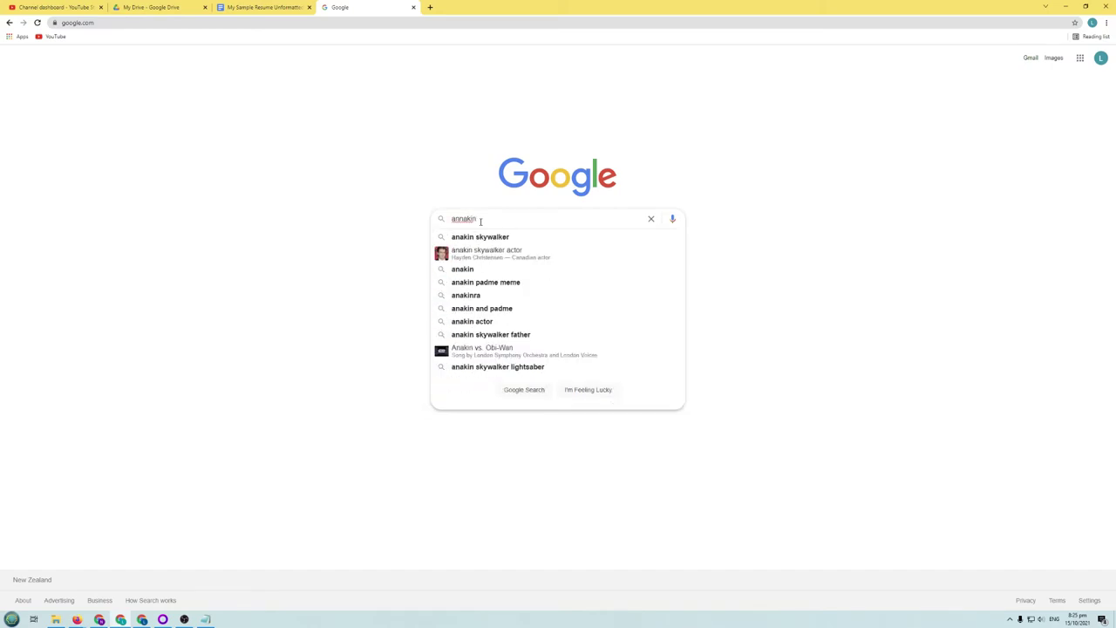
key(Down)
key(Return)
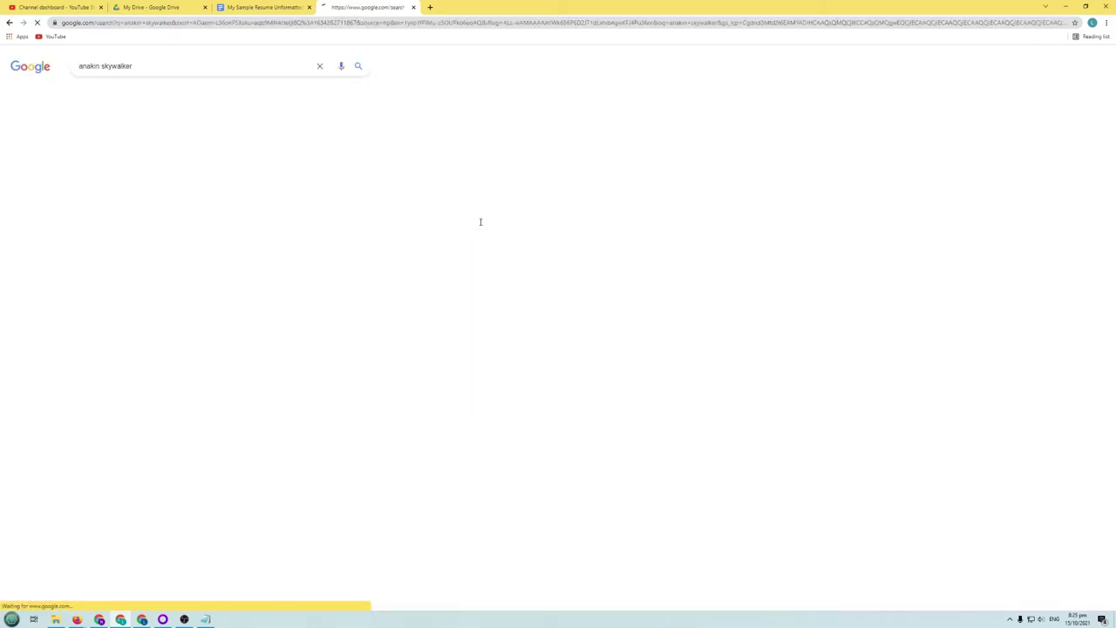
Step: Return to the resume document and delete the extra "n" from the first name in the large name line
click(273, 9)
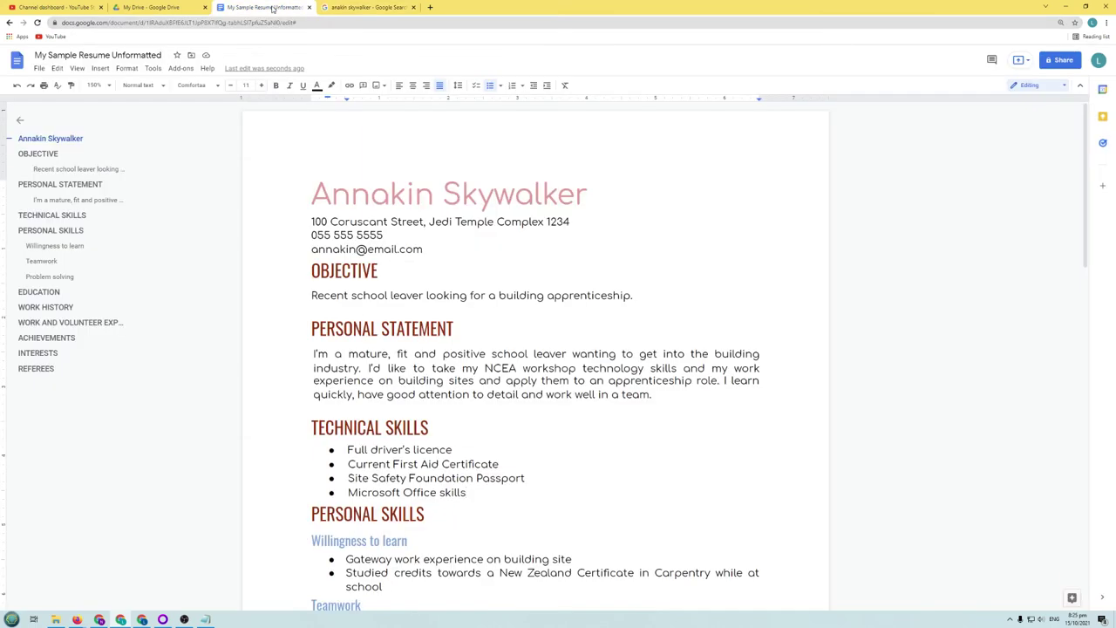
drag(352, 195, 372, 195)
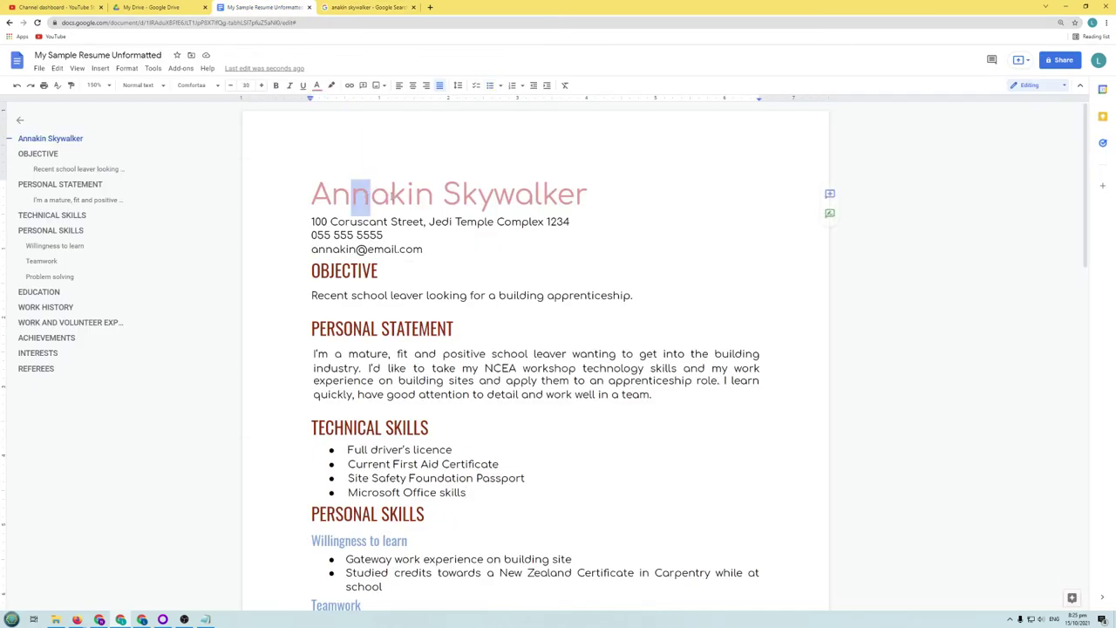
key(BackSpace)
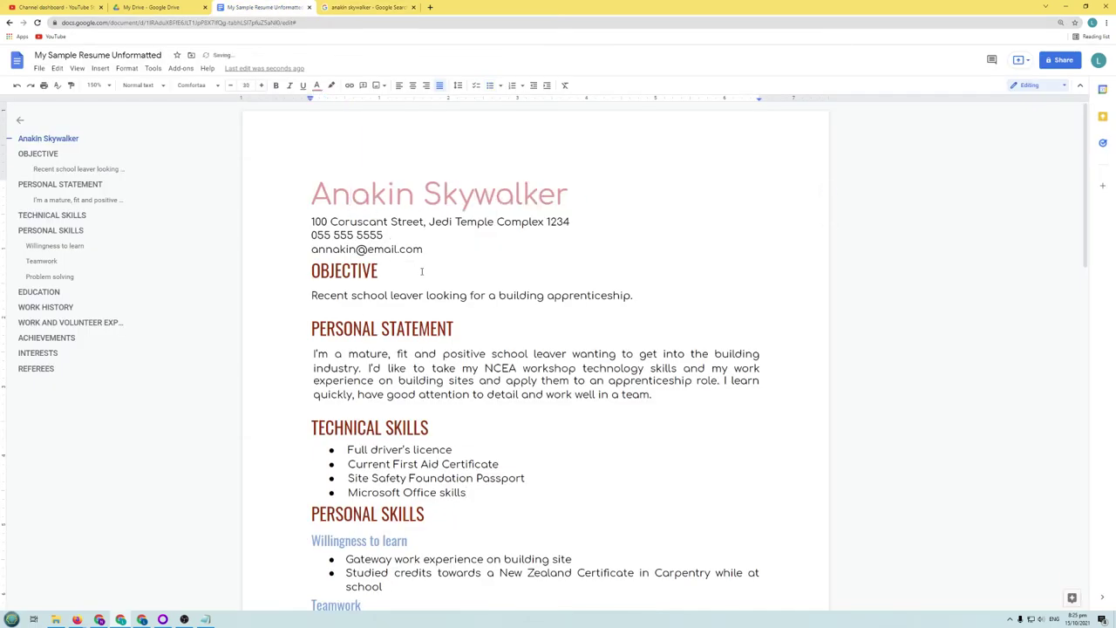
Step: Switch to the Google image results for the character and copy the first portrait, holding a blue lightsaber
click(375, 9)
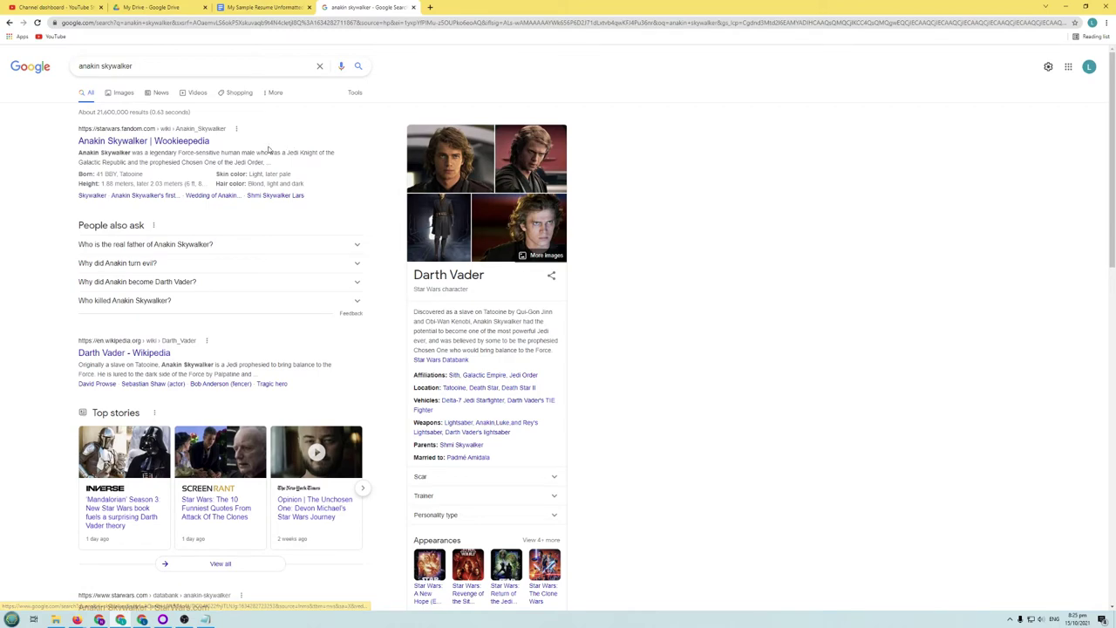
click(123, 93)
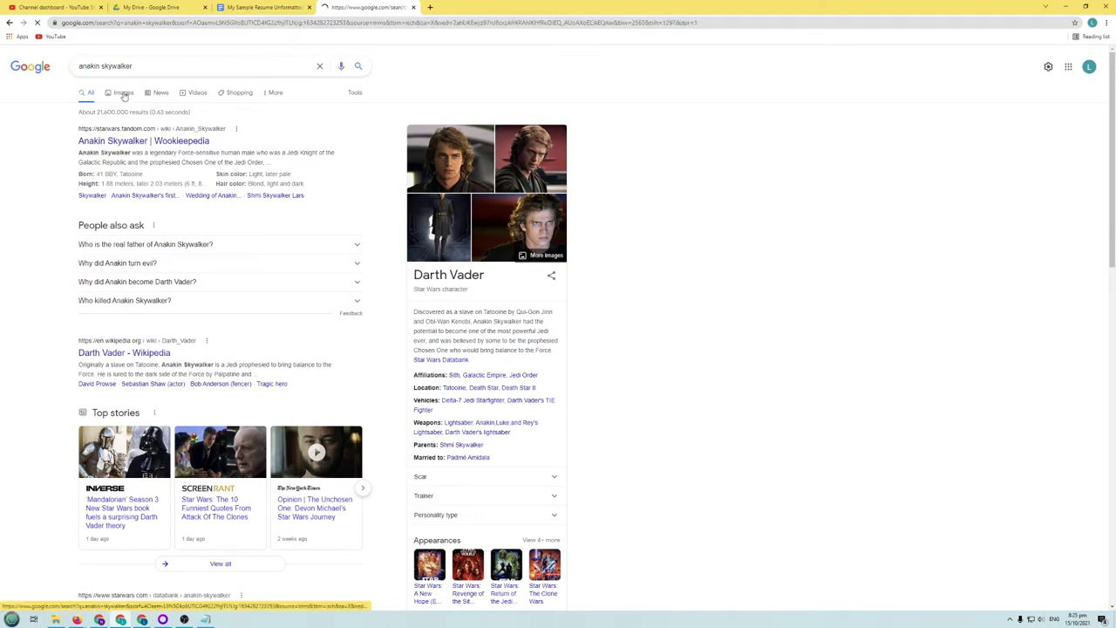
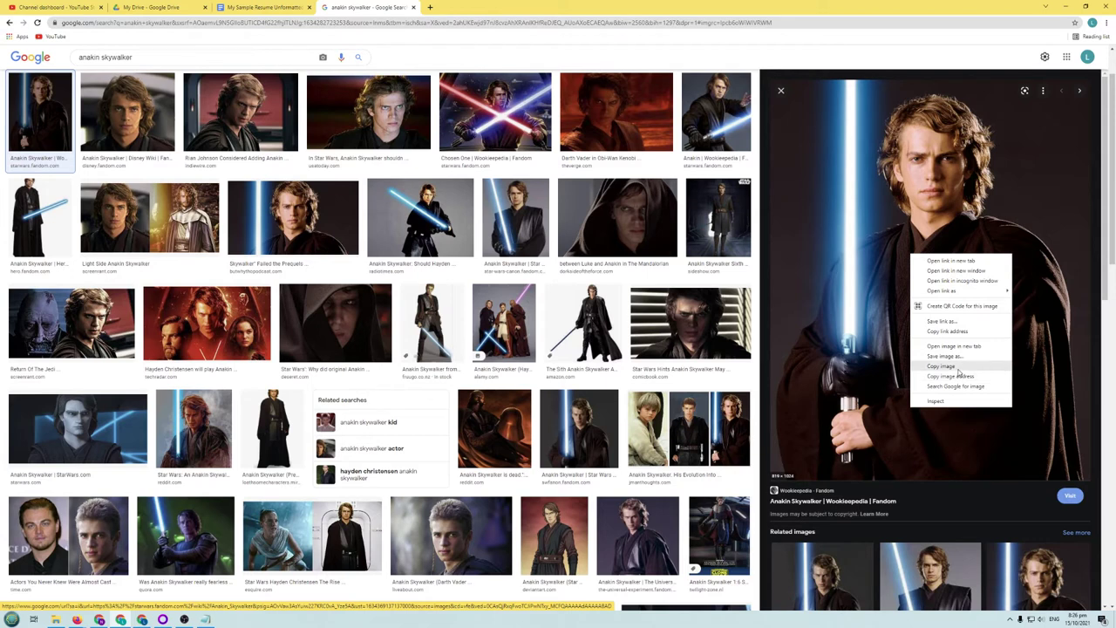
click(958, 370)
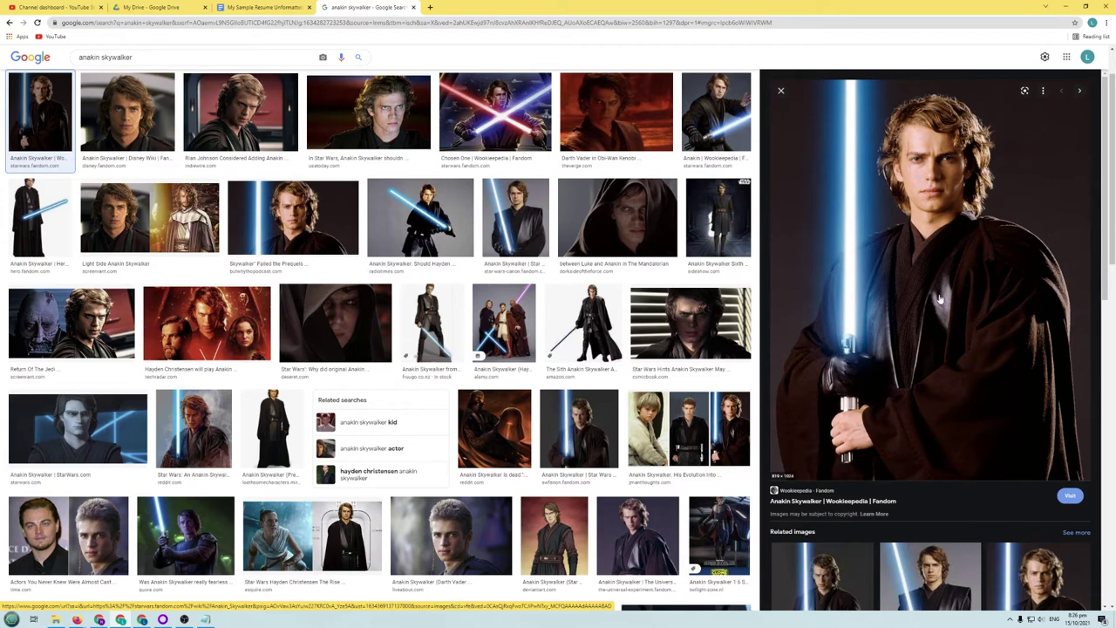
Step: Return to the resume document, add a blank line below the large name line and paste the copied portrait there
click(239, 11)
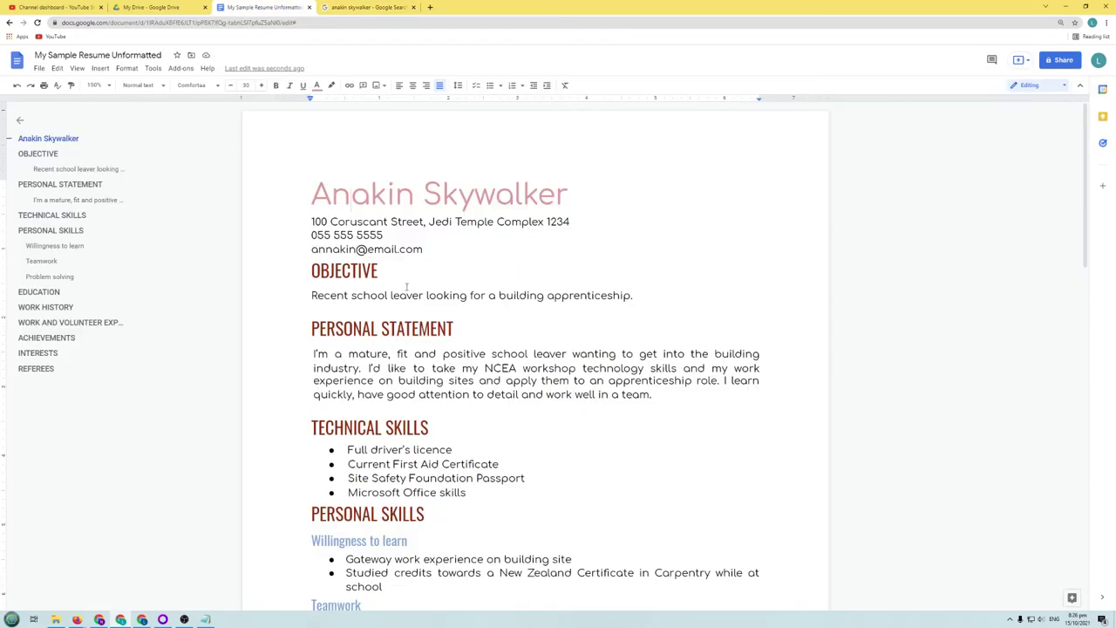
drag(575, 193, 596, 201)
click(596, 201)
key(Return)
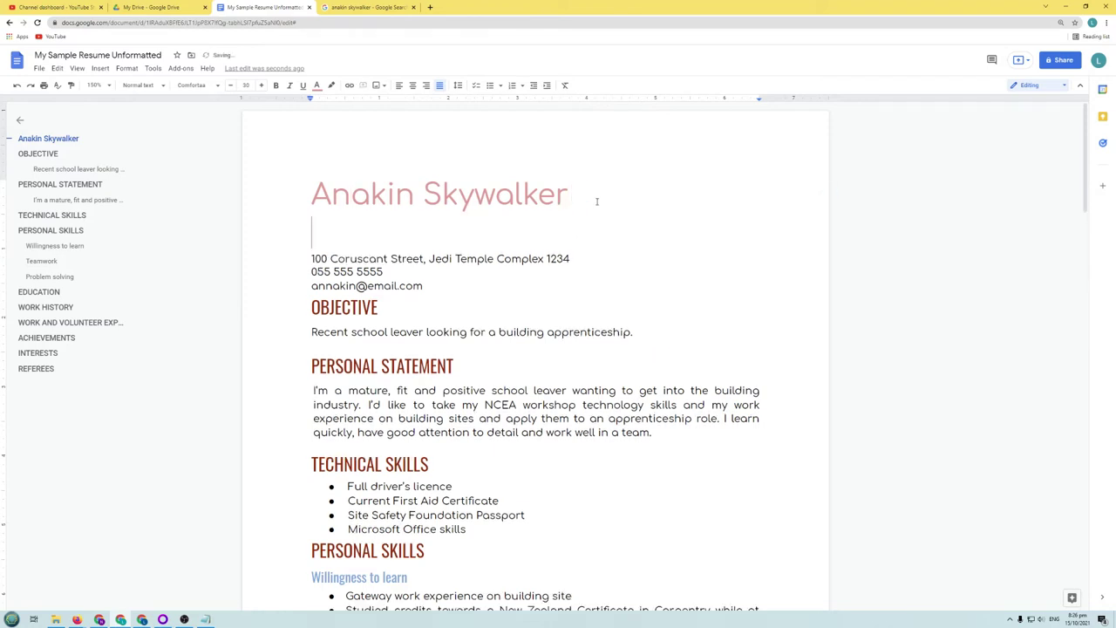
right_click(349, 234)
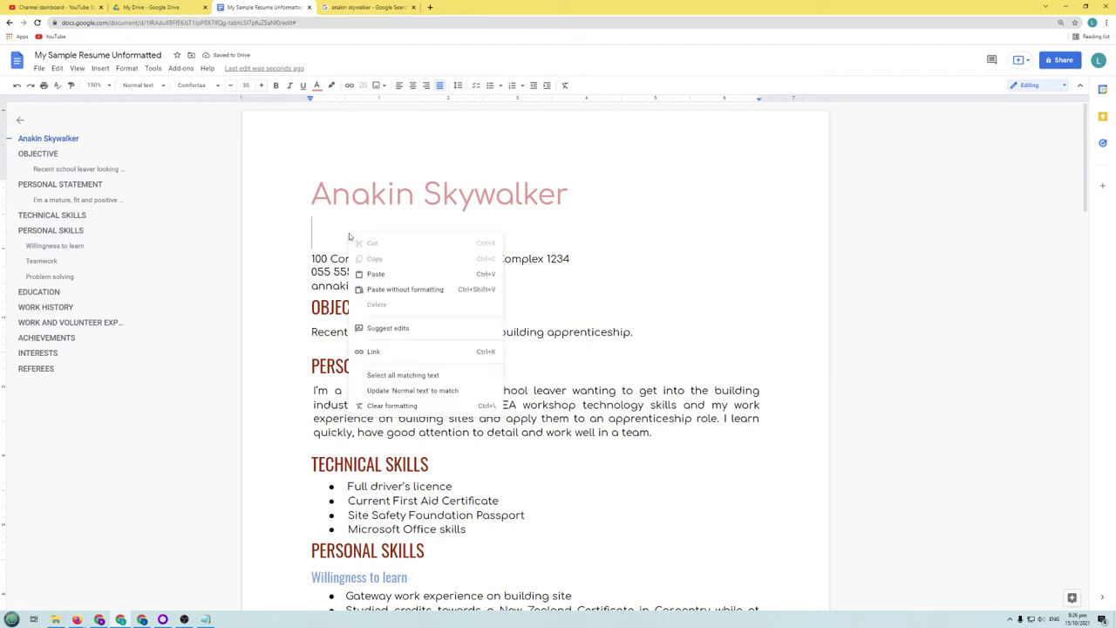
click(376, 274)
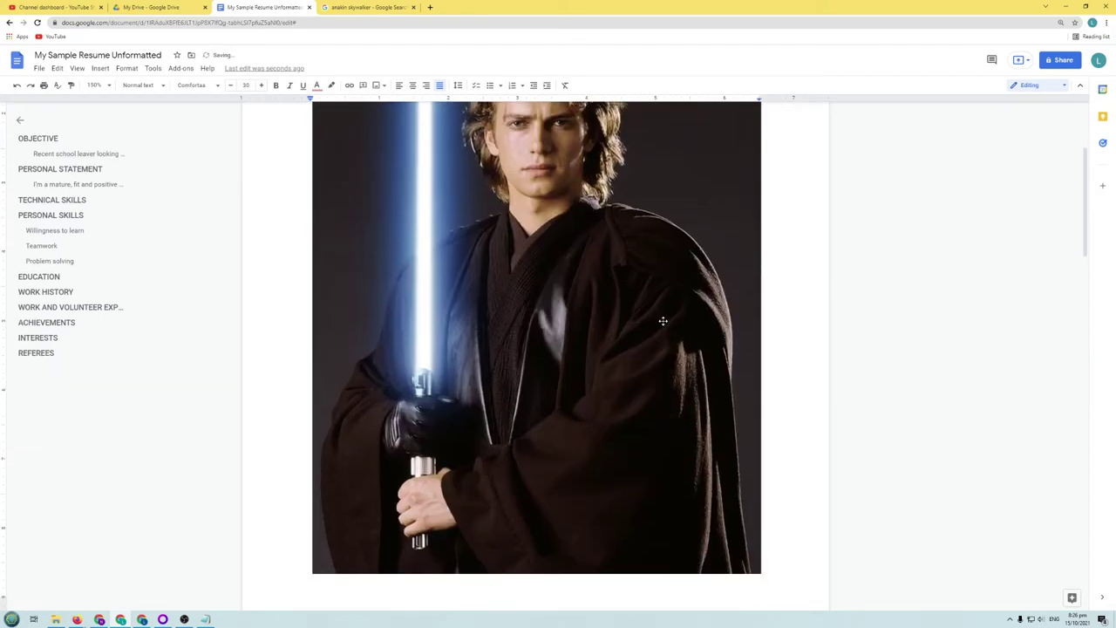
Step: Scale the pasted portrait below the name line down proportionally to about 2 inches wide
scroll(650, 315, up, 2)
scroll(648, 315, down, 3)
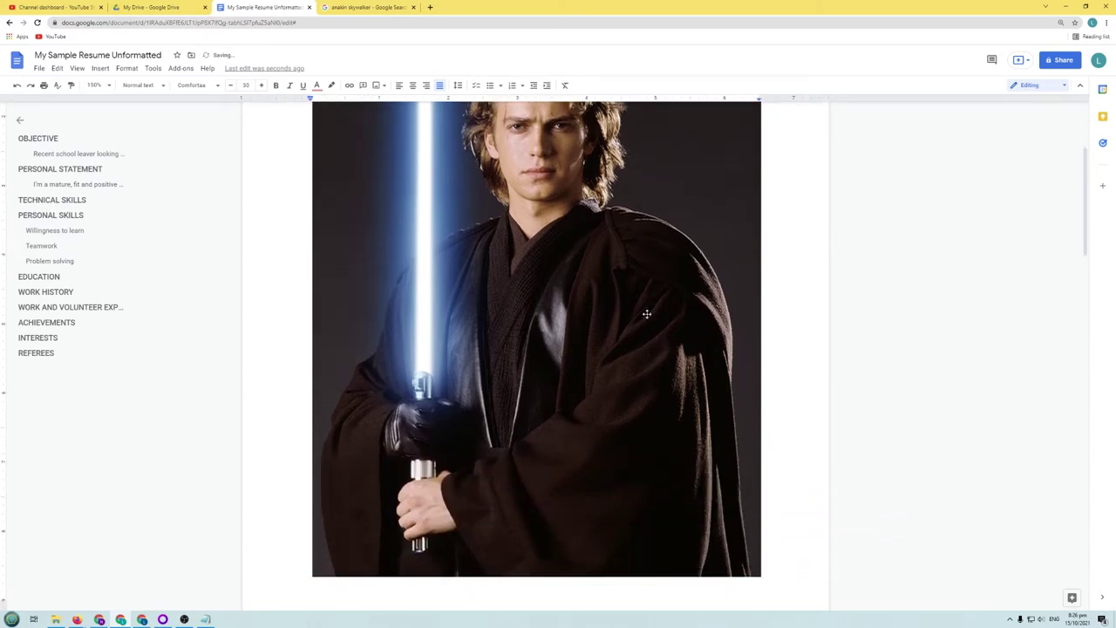
scroll(642, 311, up, 3)
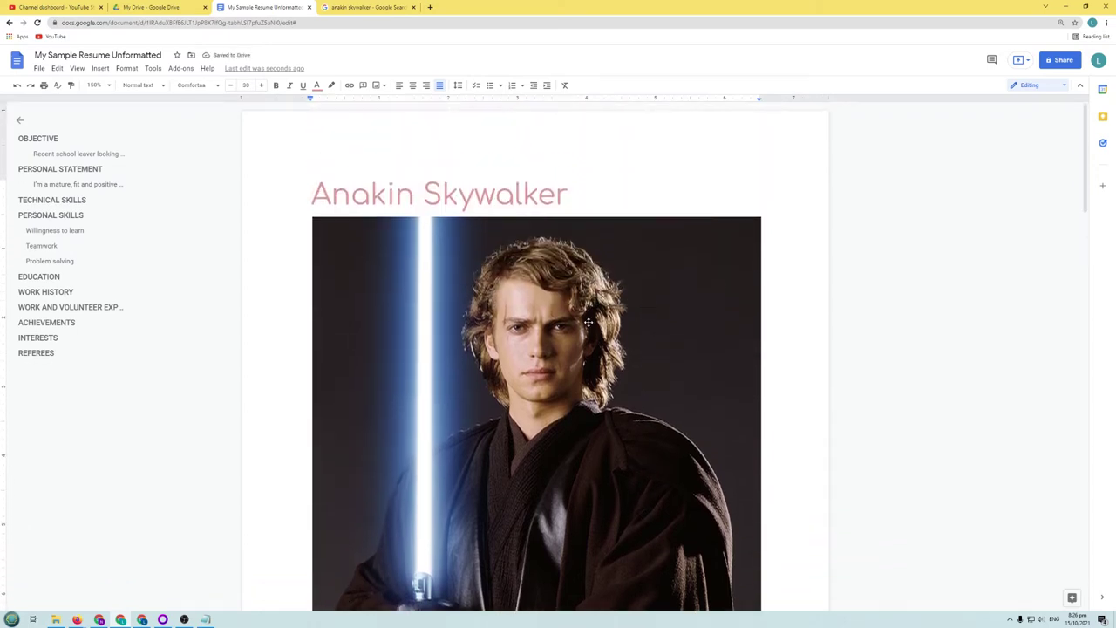
scroll(602, 336, down, 2)
scroll(644, 341, up, 2)
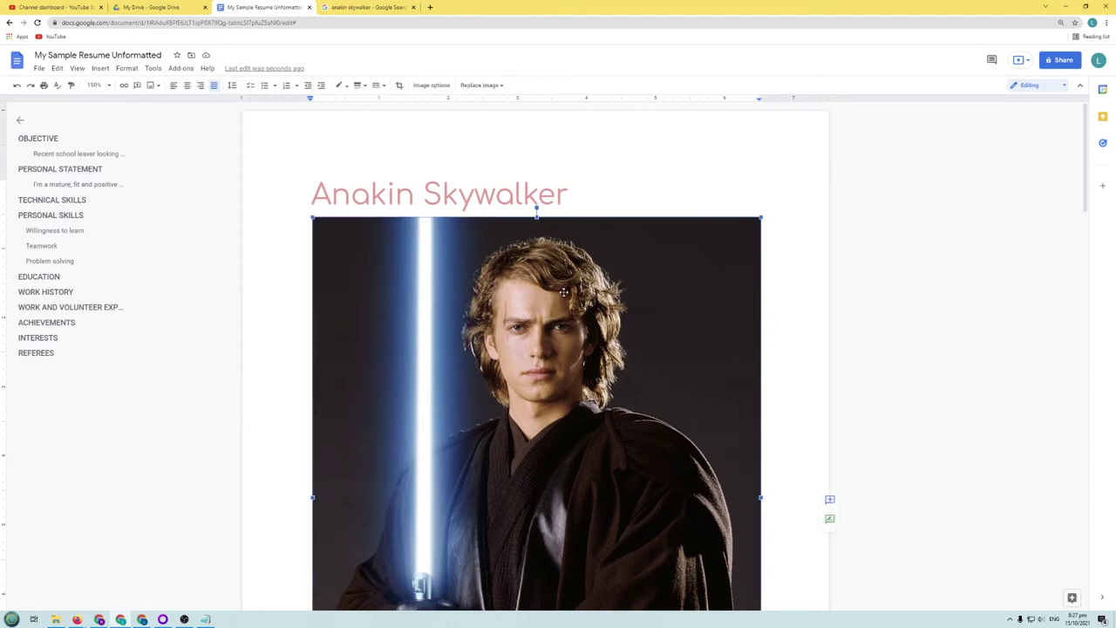
click(395, 221)
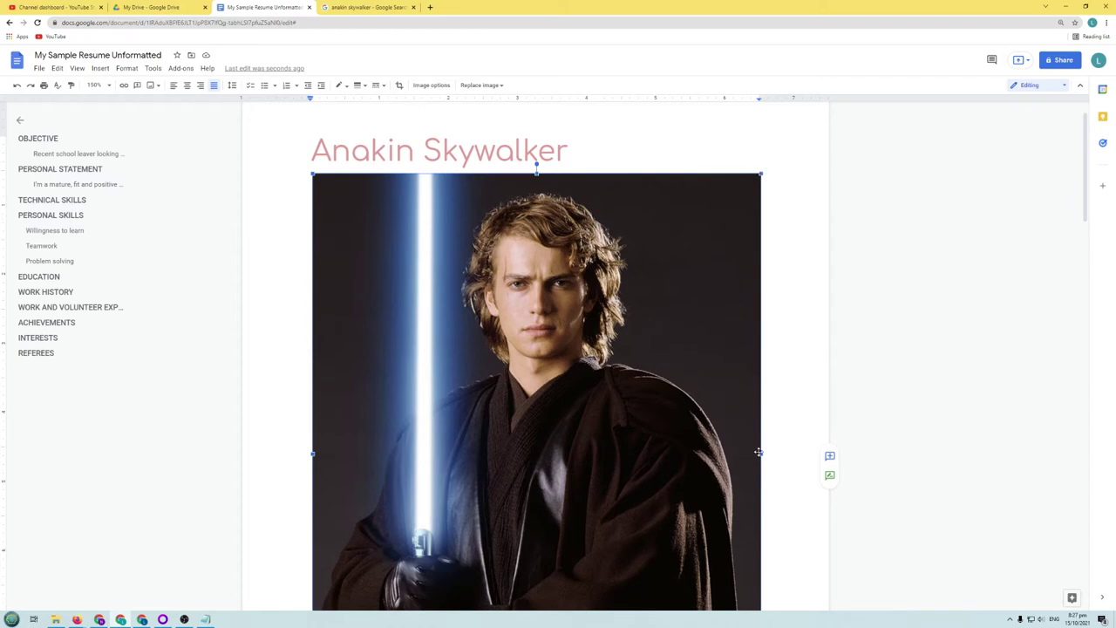
scroll(646, 366, down, 4)
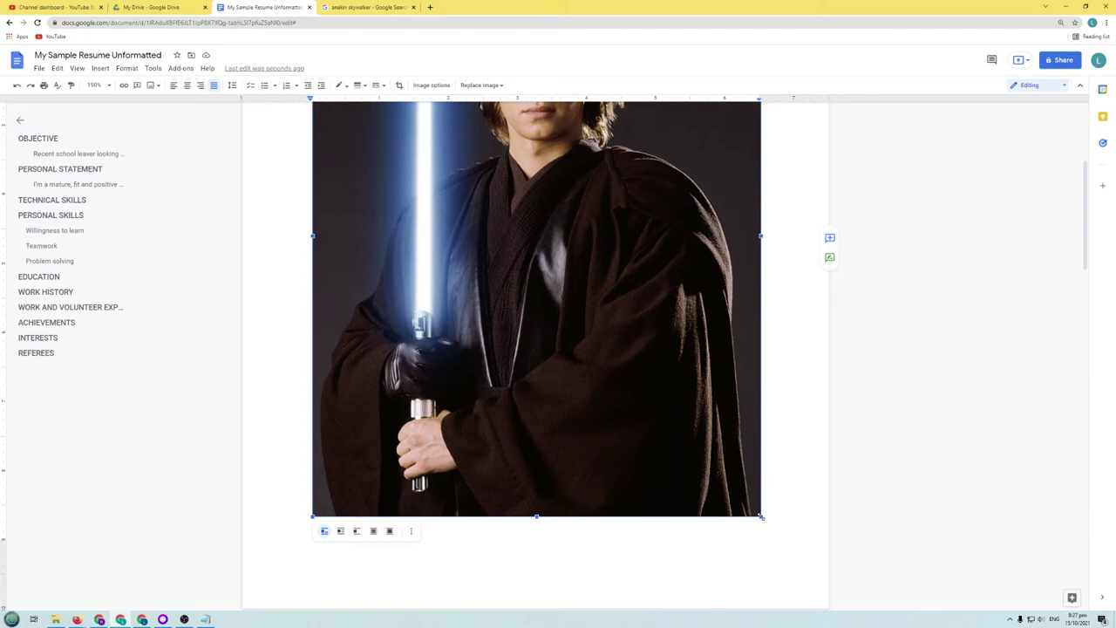
drag(761, 516, 527, 197)
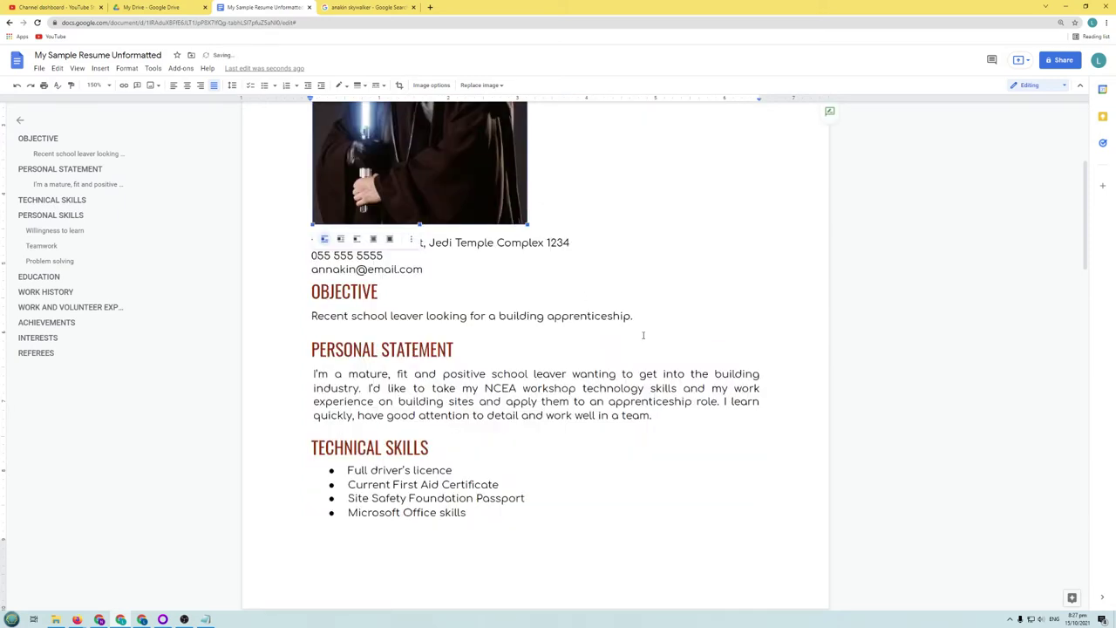
scroll(643, 335, up, 4)
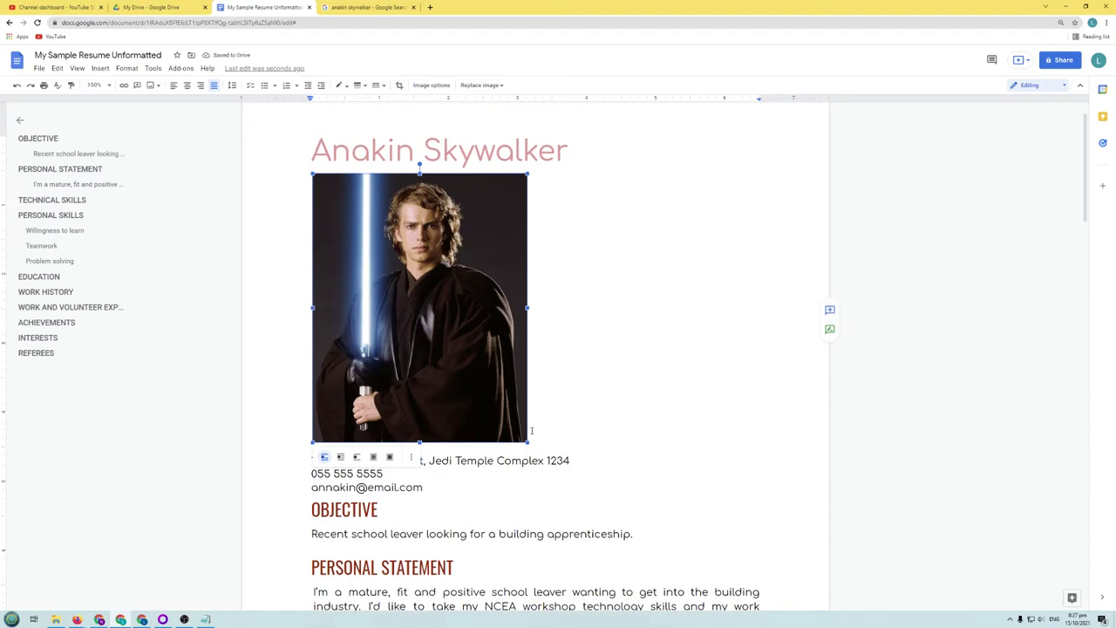
drag(527, 442, 445, 322)
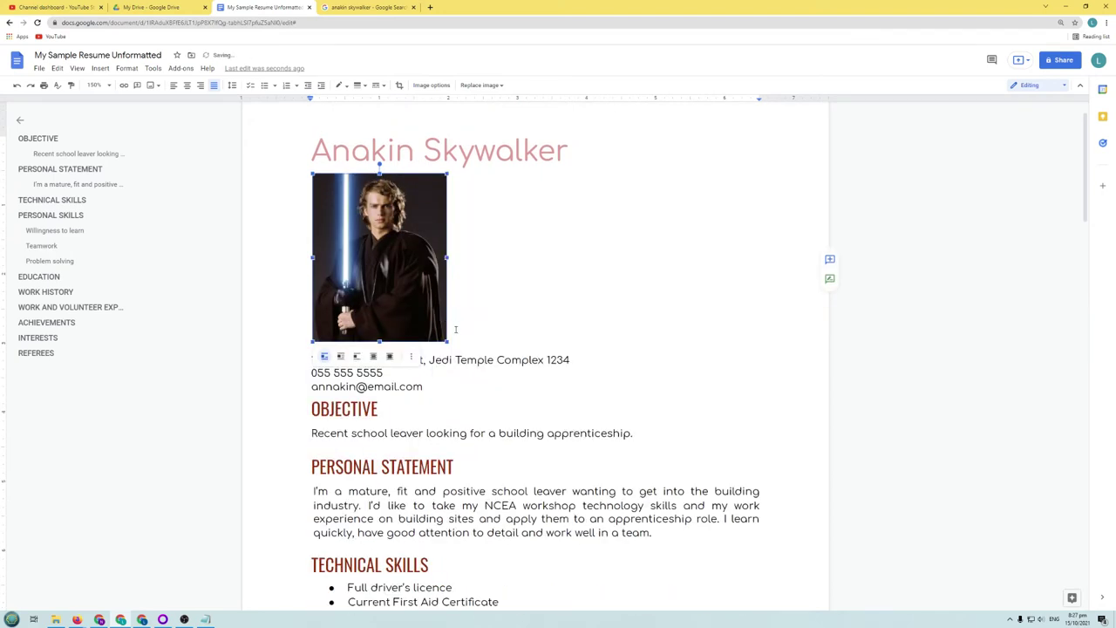
click(533, 405)
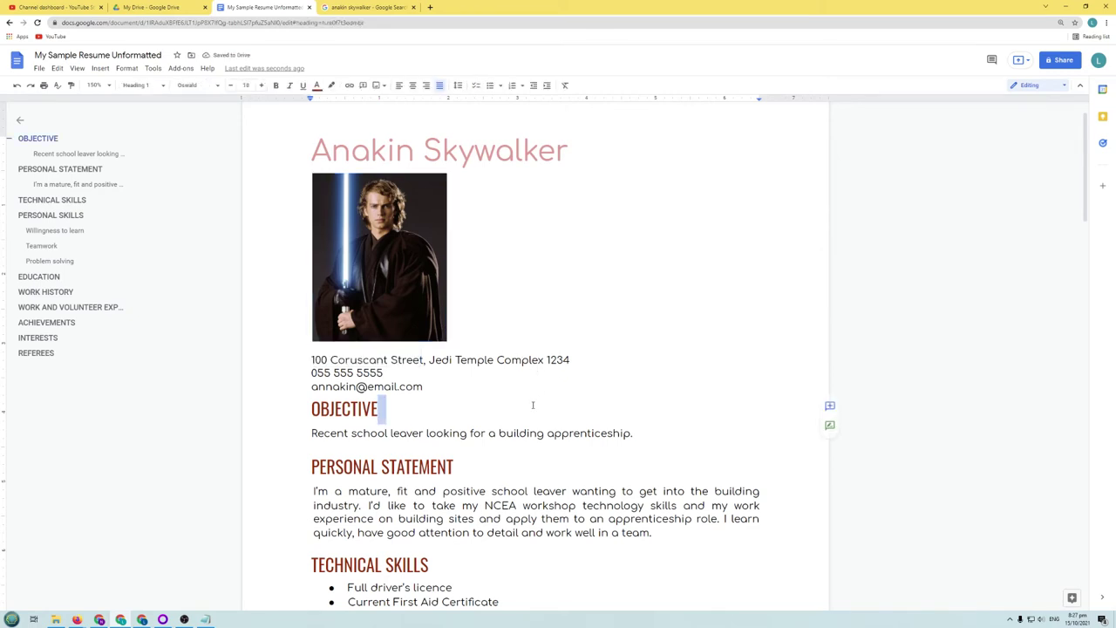
click(475, 411)
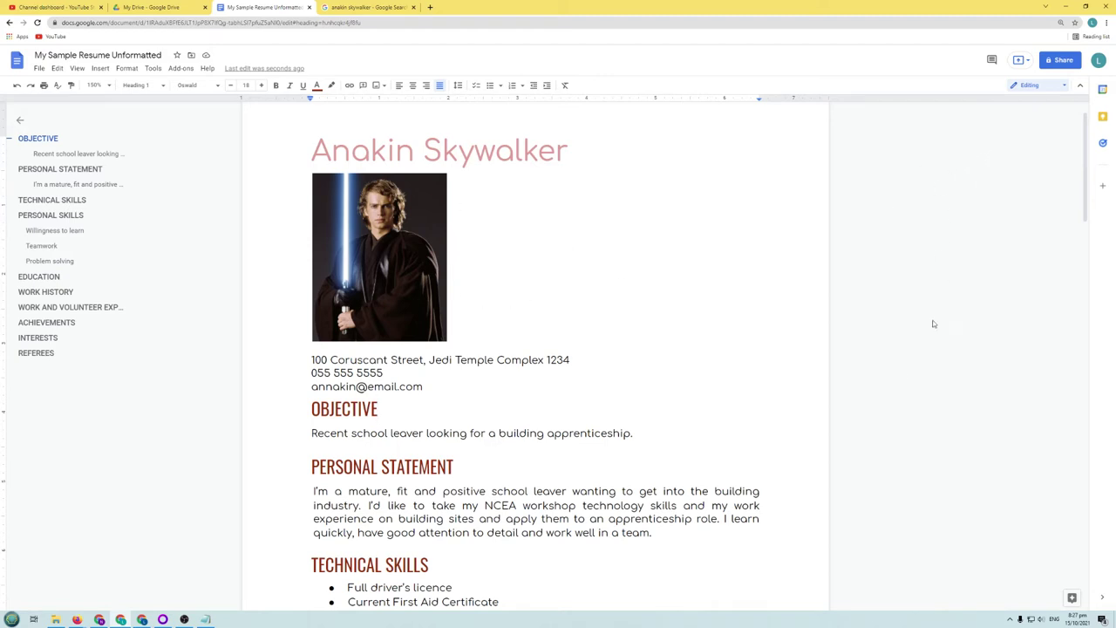
Step: Delete the pasted portrait from below the large name line
click(386, 263)
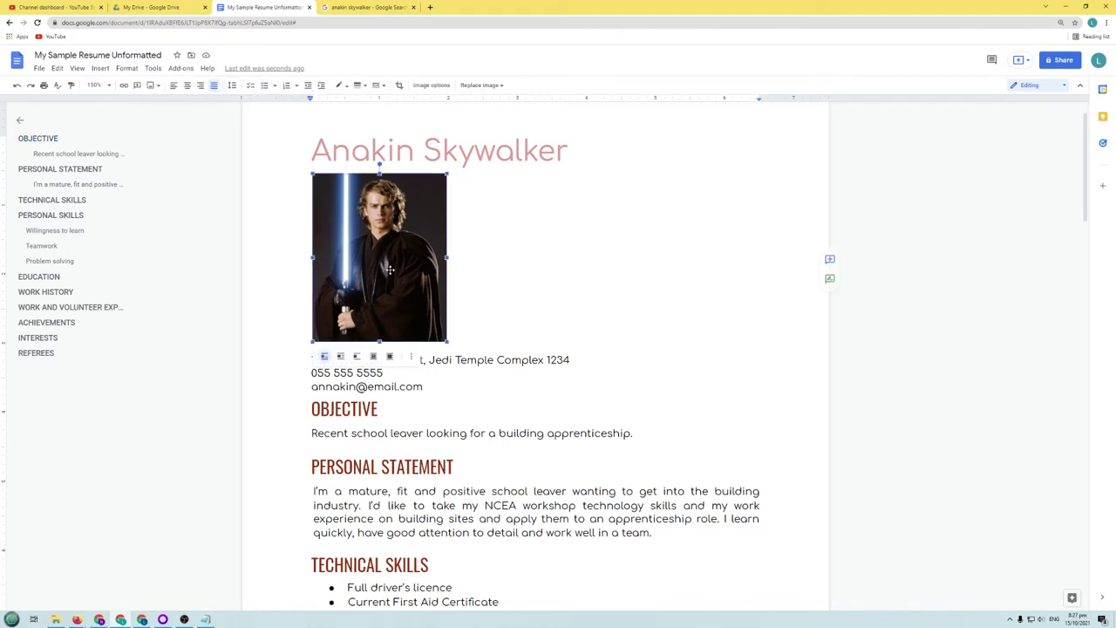
click(598, 266)
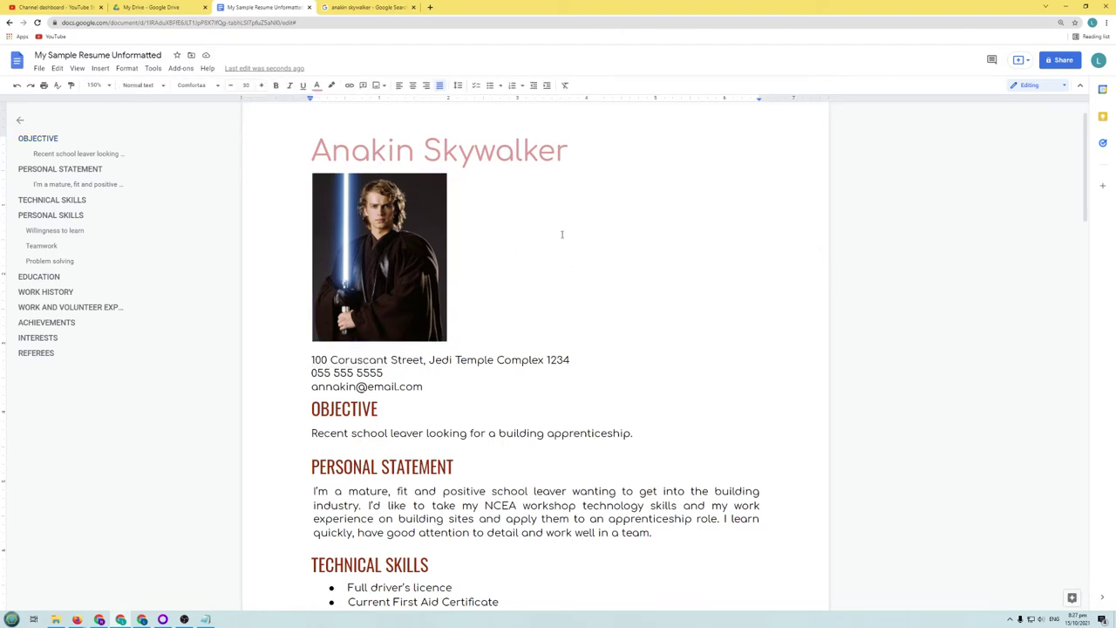
click(364, 252)
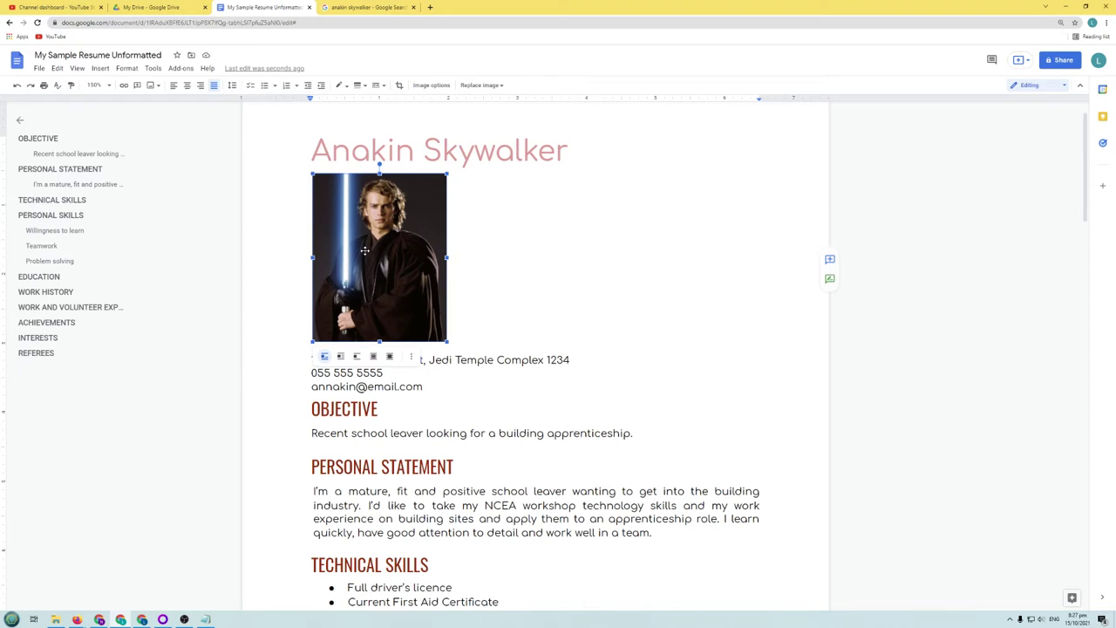
key(Delete)
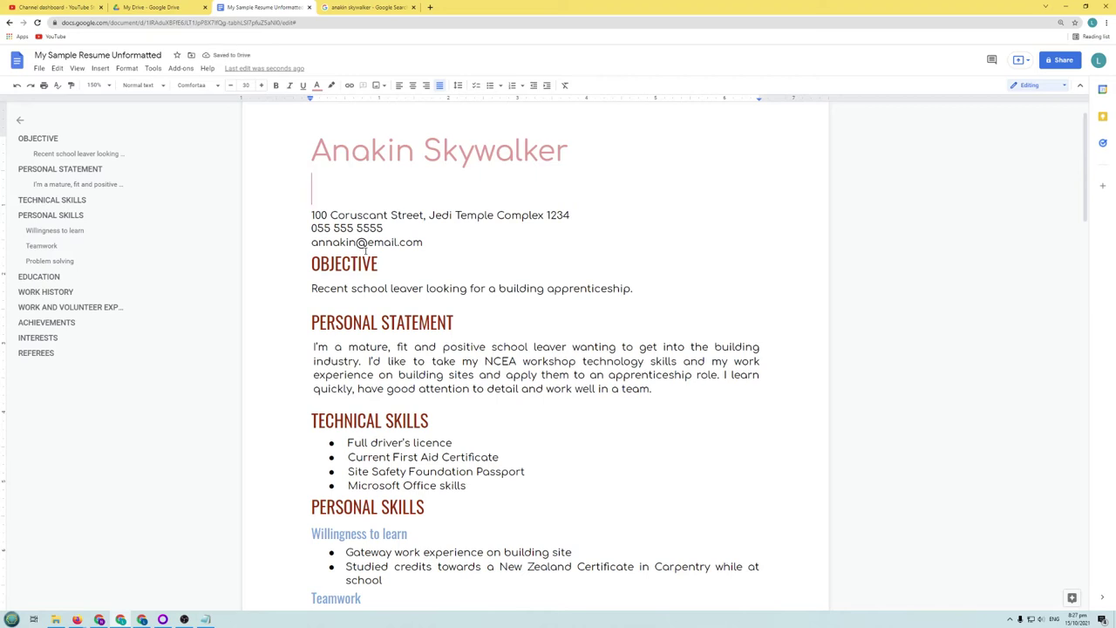
Step: Switch to the Google image results and save the first portrait as Anakin_Skywalker_RotS.png in the Downloads folder of the FileStore (D:) drive
click(367, 8)
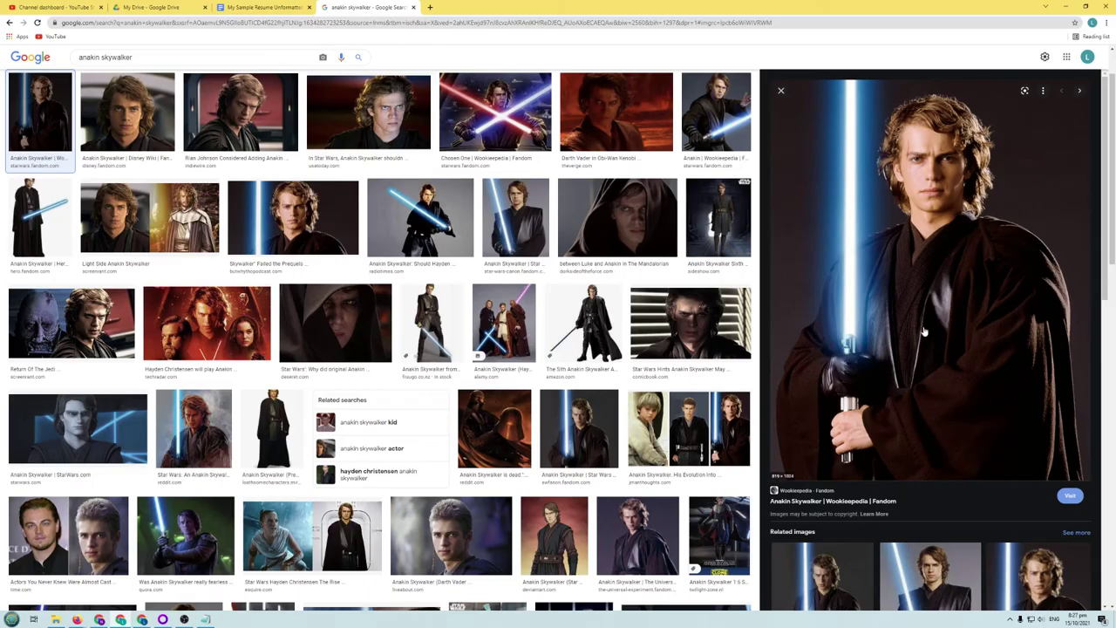
right_click(933, 249)
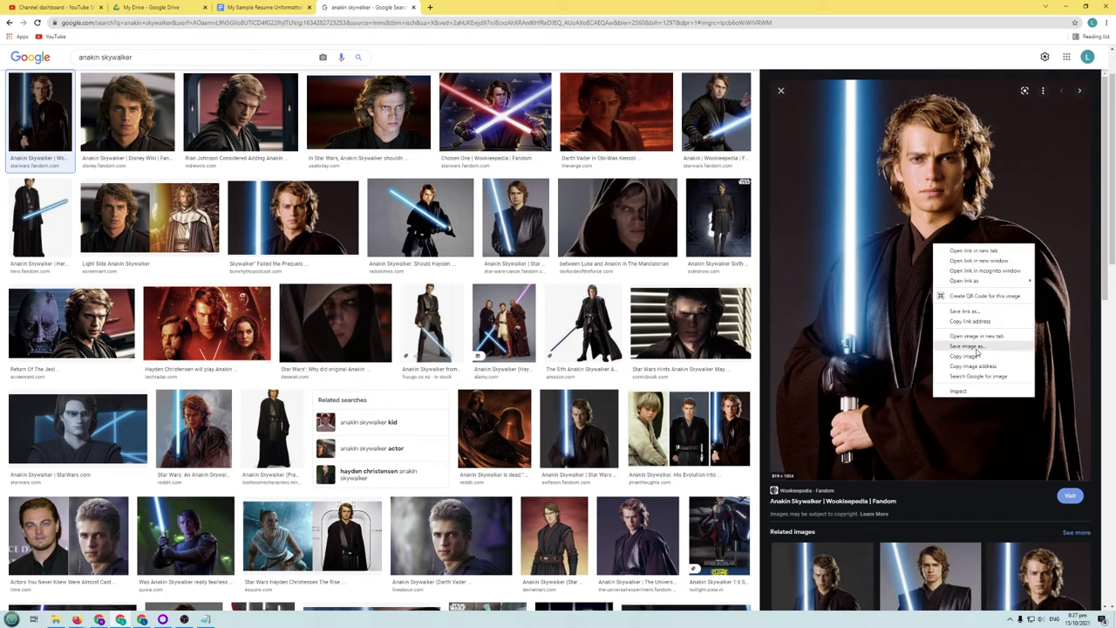
click(975, 349)
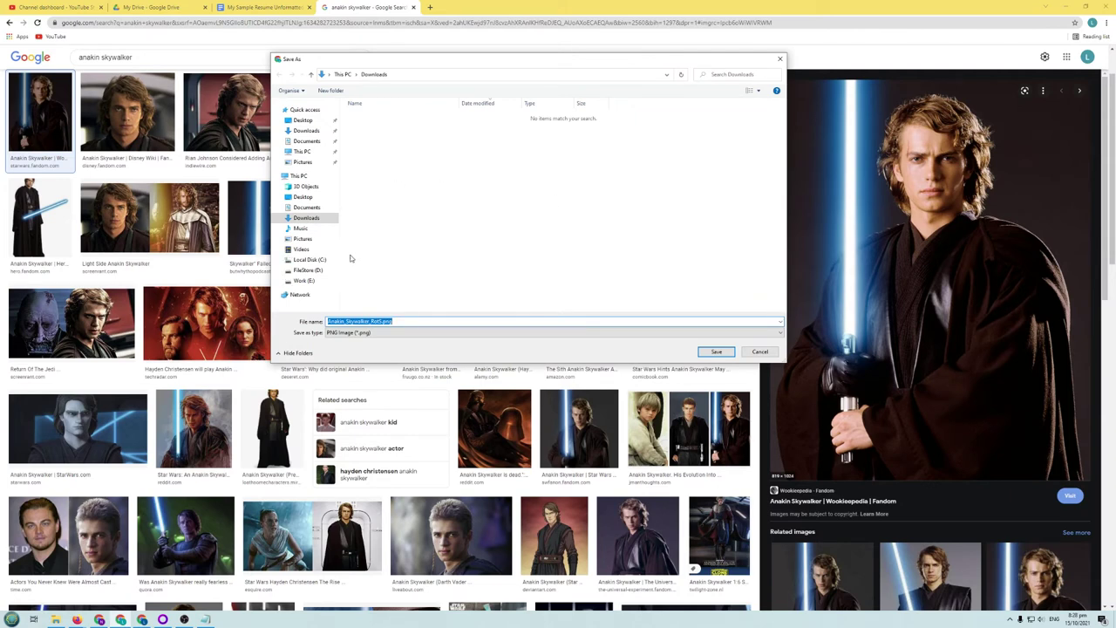
click(306, 270)
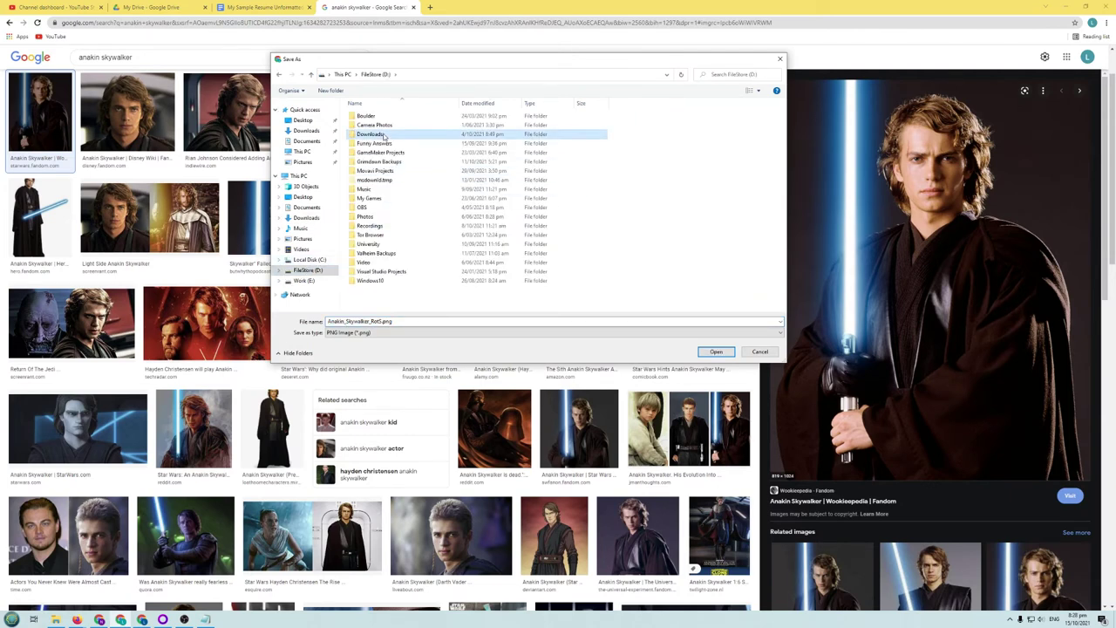
double_click(385, 134)
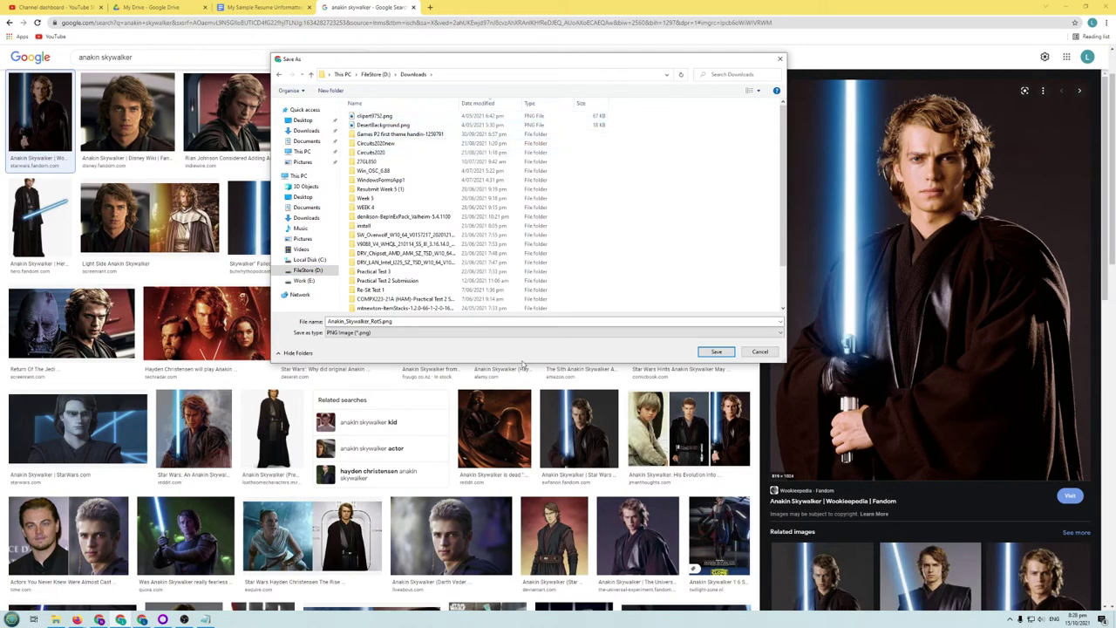
click(717, 352)
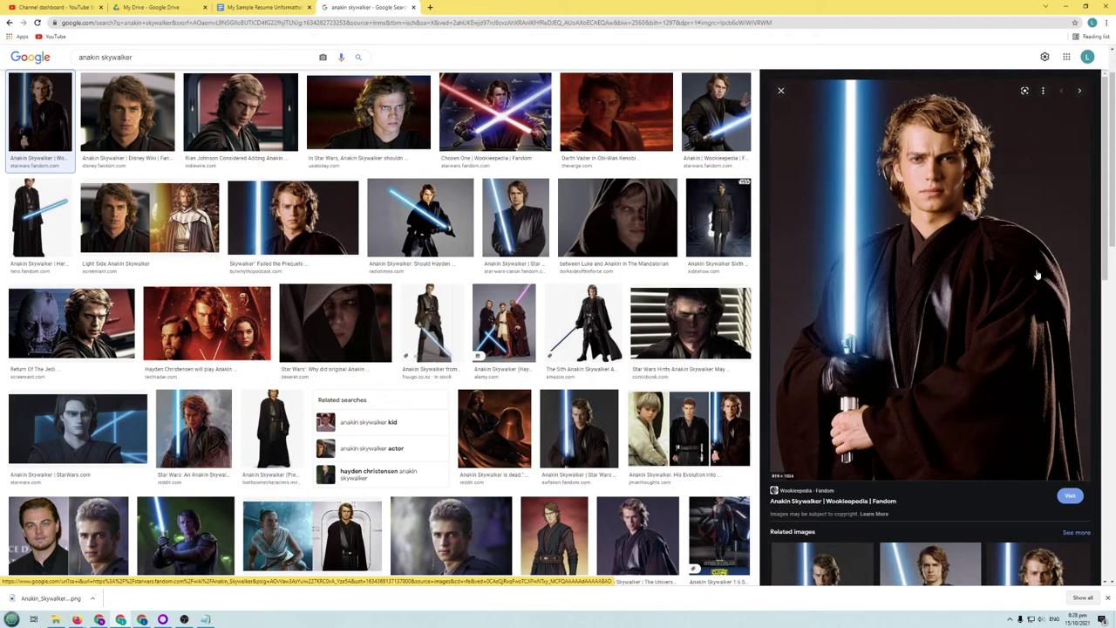
right_click(959, 259)
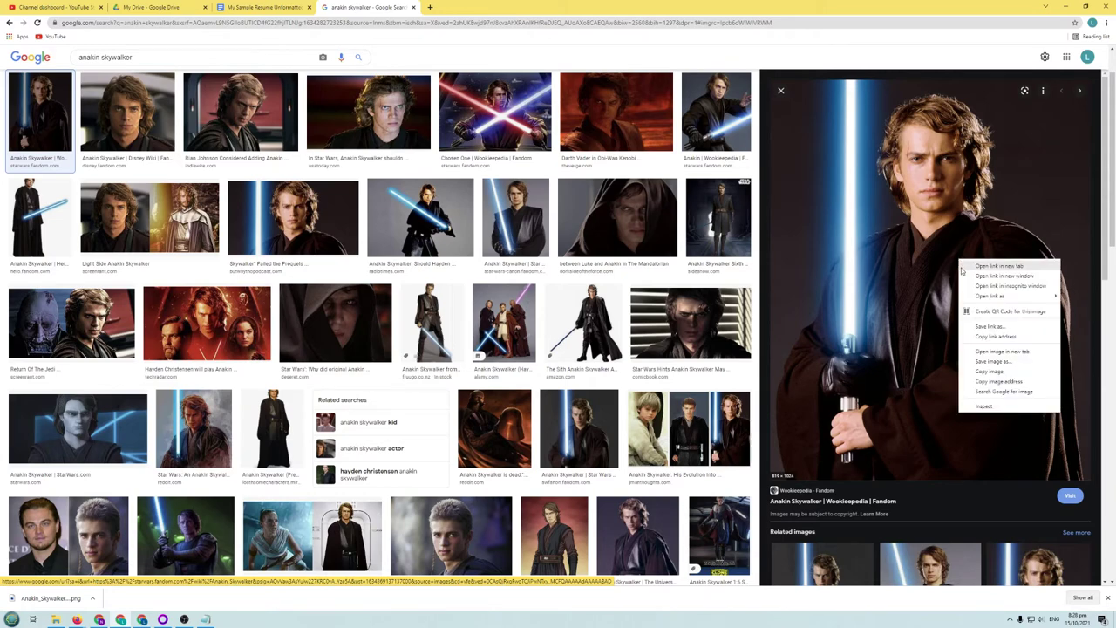
click(1008, 363)
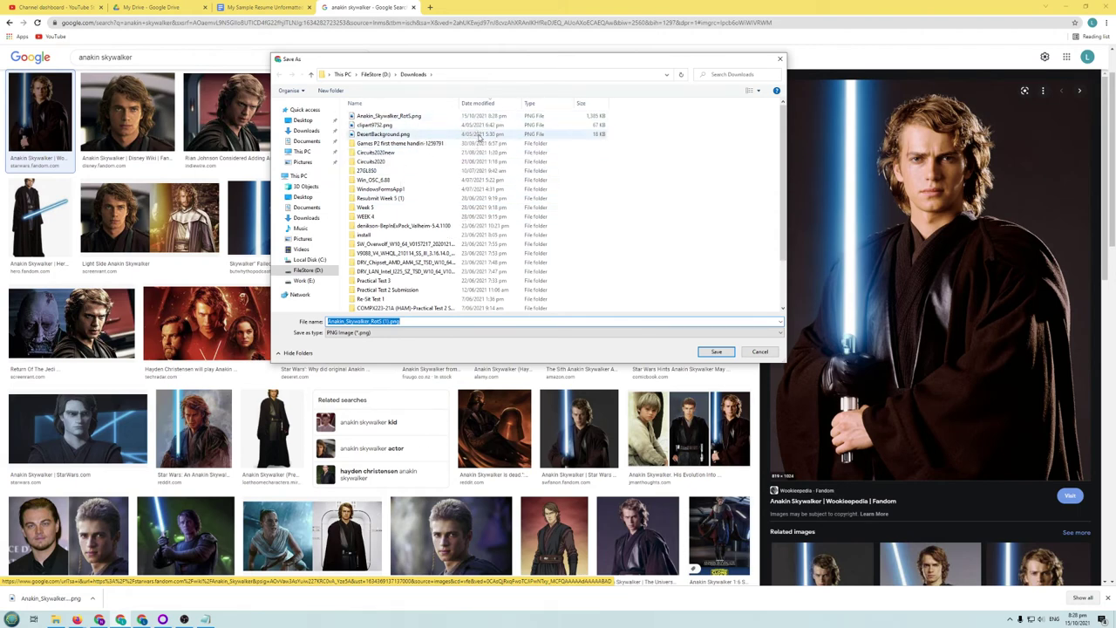
click(715, 351)
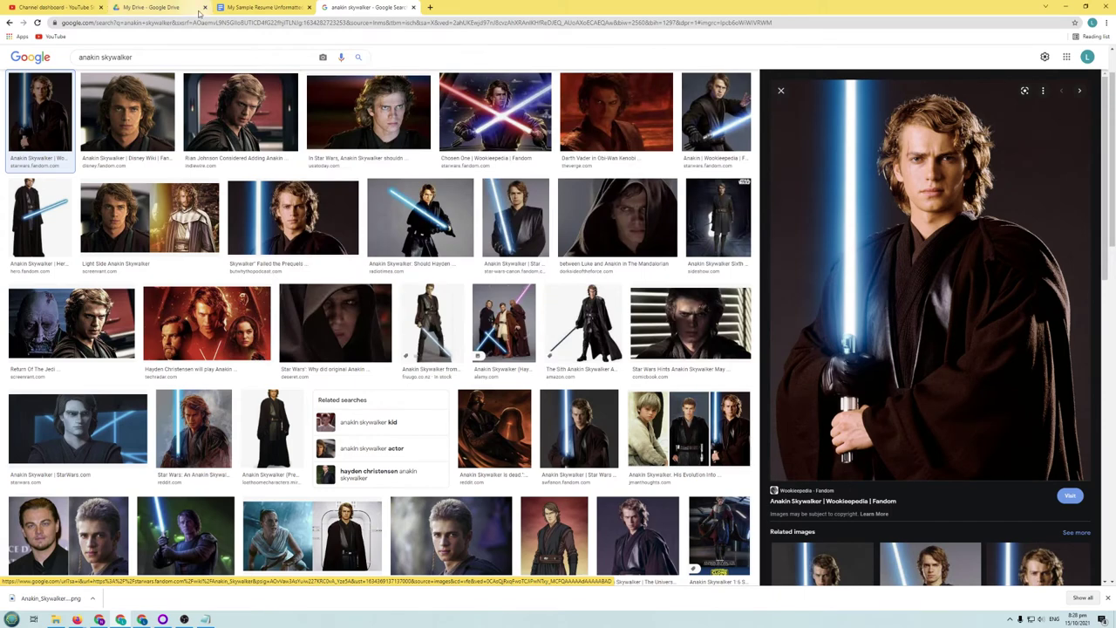
Step: Return to the resume document and review the available sources for inserting an image
click(253, 9)
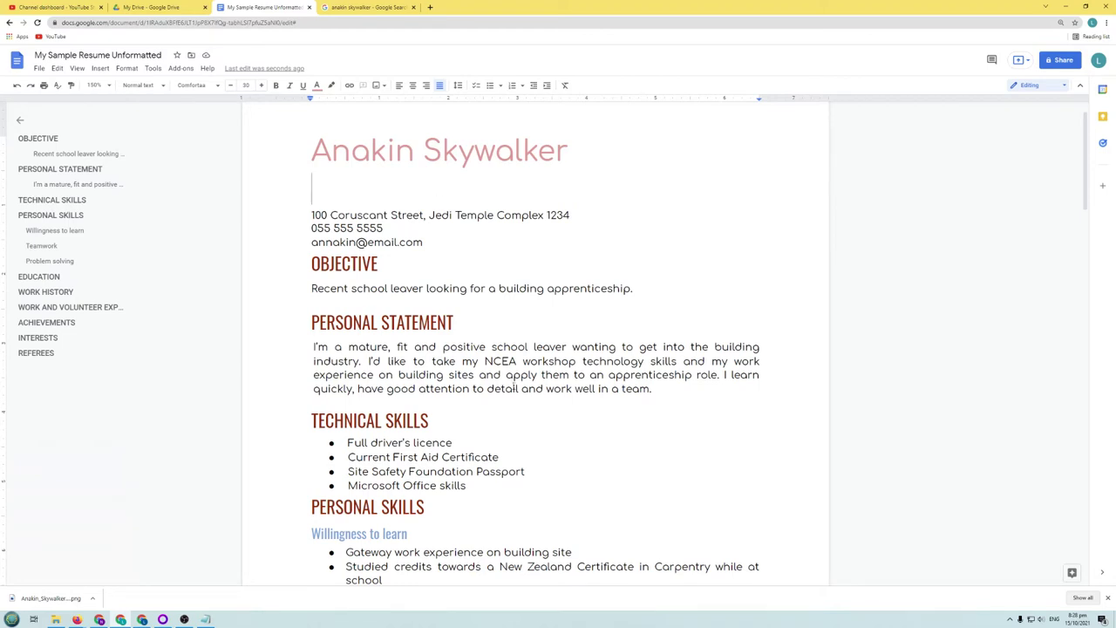
click(99, 69)
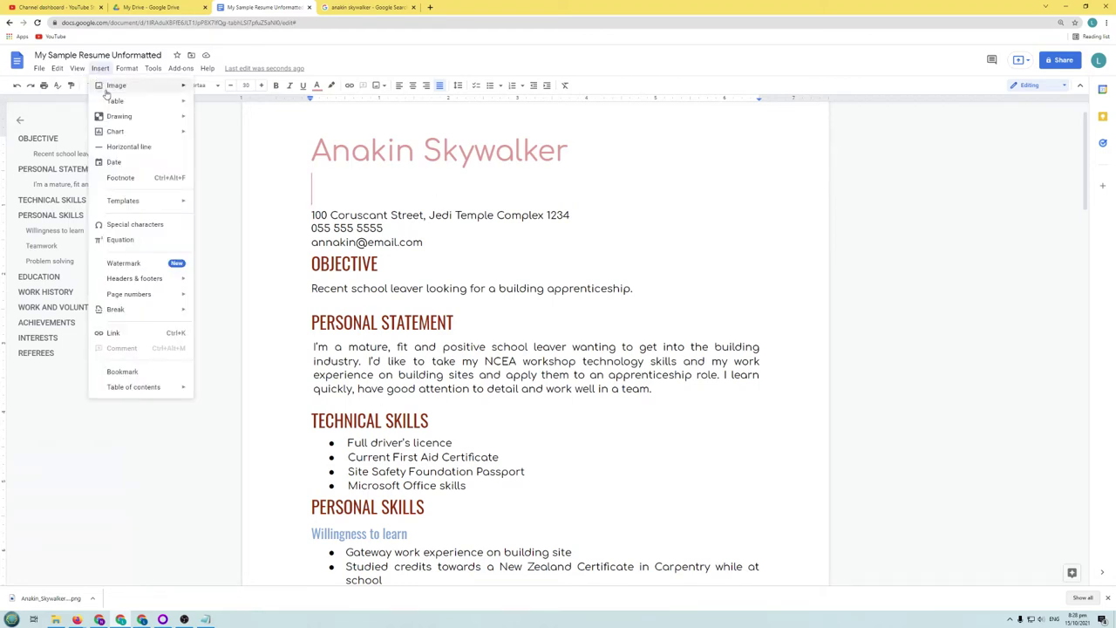
mouse_move(106, 91)
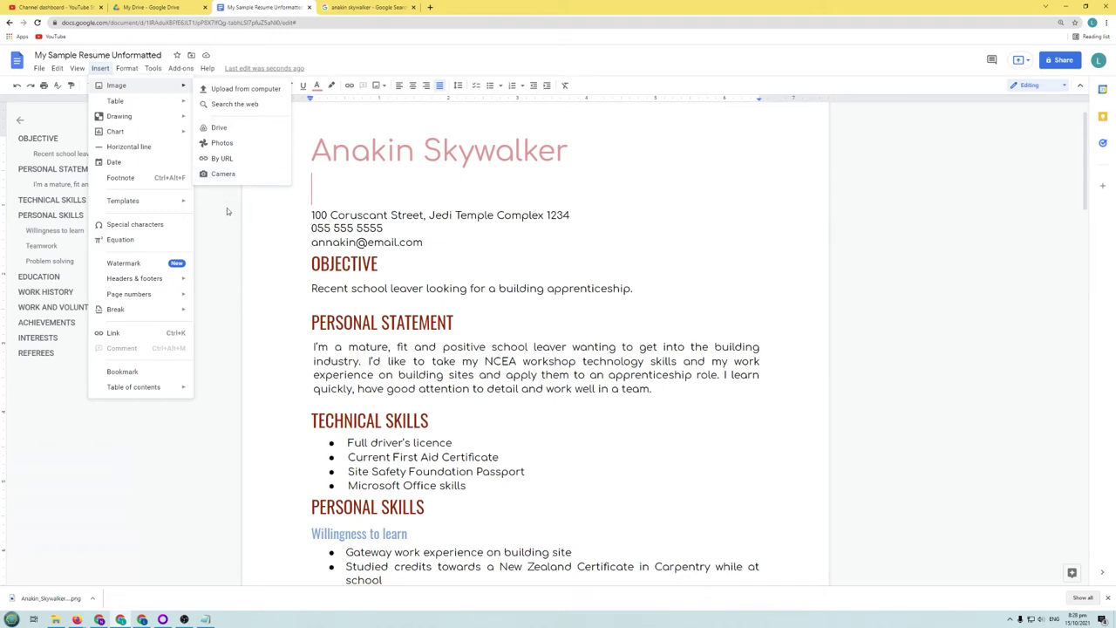
click(227, 217)
Step: Upload Anakin_Skywalker_RotS.png from the Downloads folder of the FileStore (D:) drive onto the blank line below the large name line
click(354, 189)
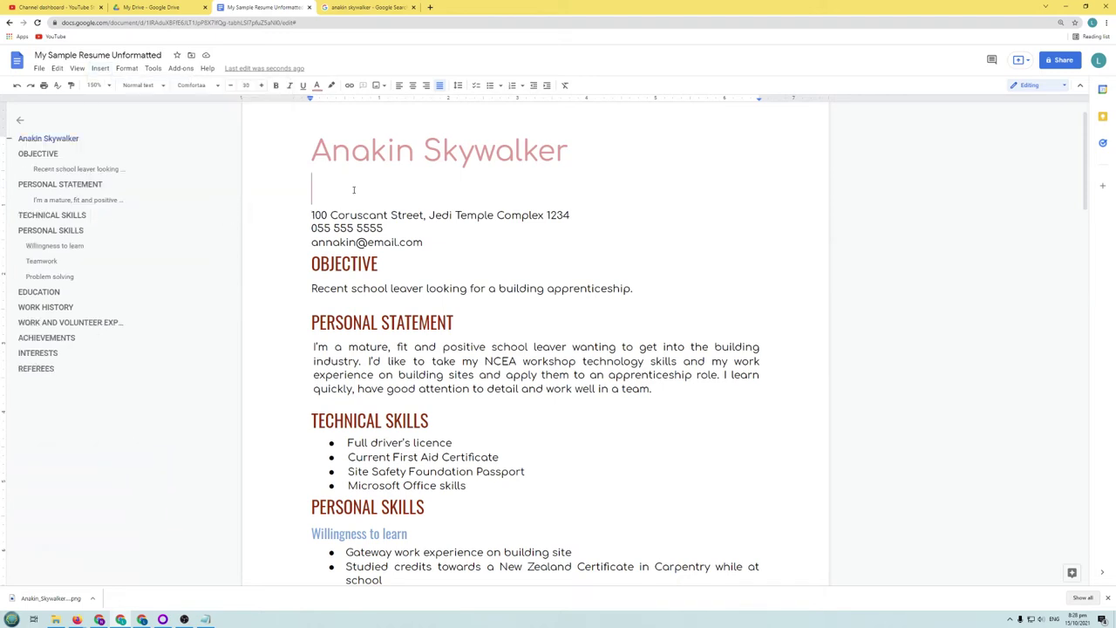
click(383, 86)
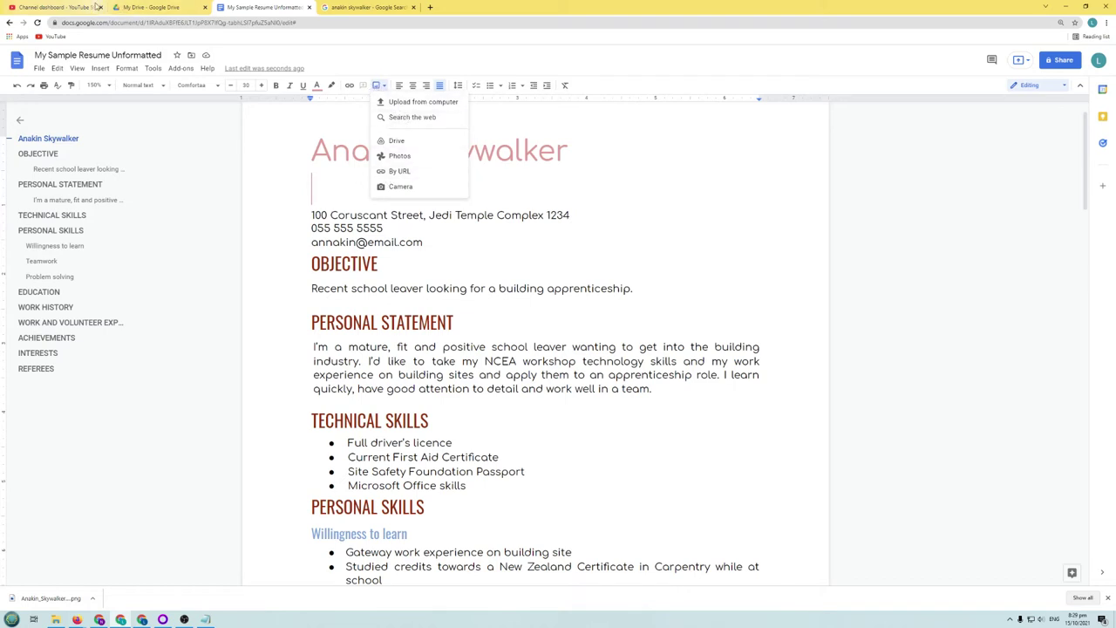
click(404, 104)
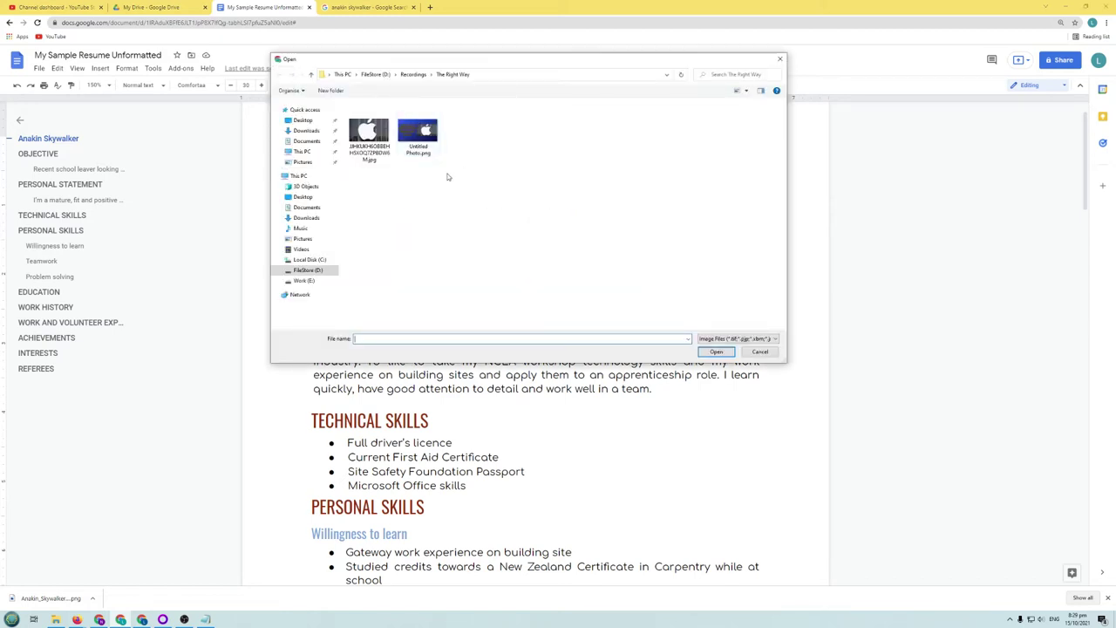
click(375, 74)
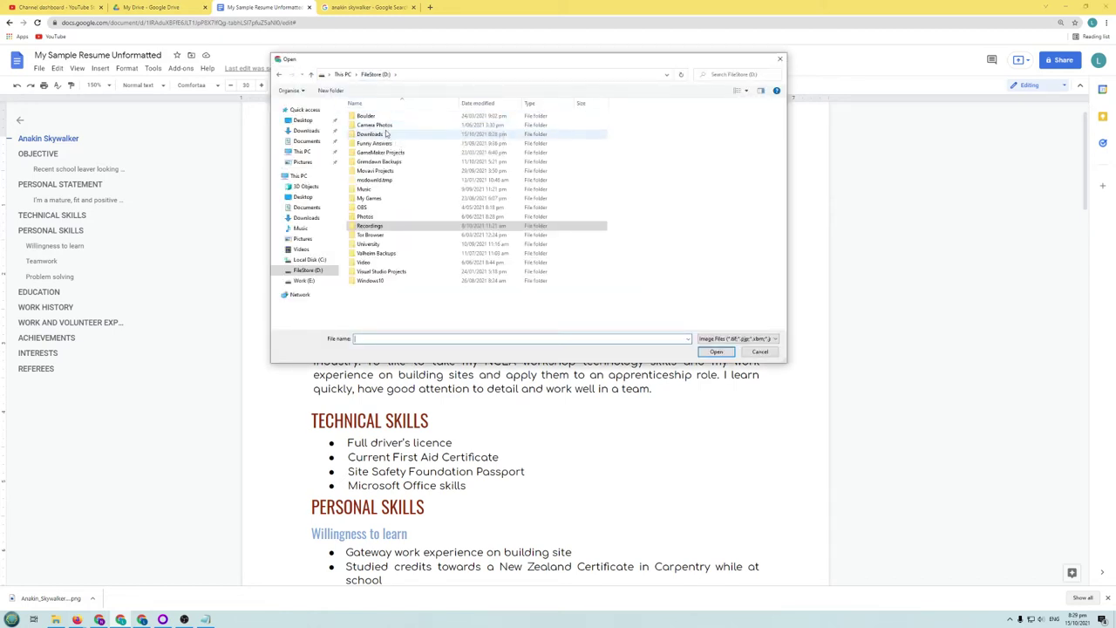
double_click(371, 133)
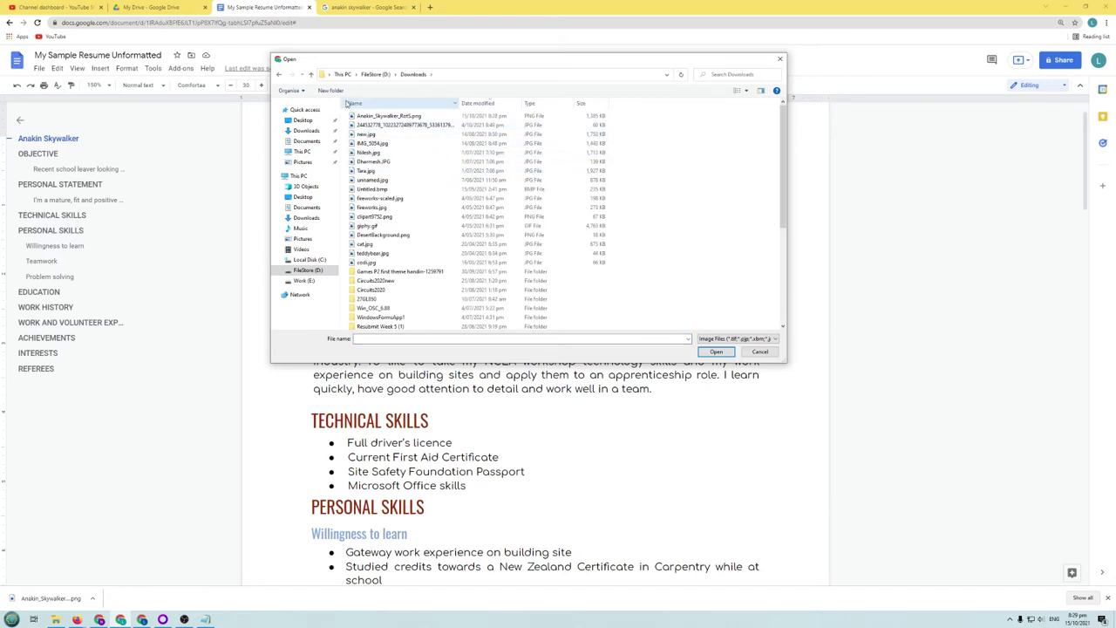
click(375, 103)
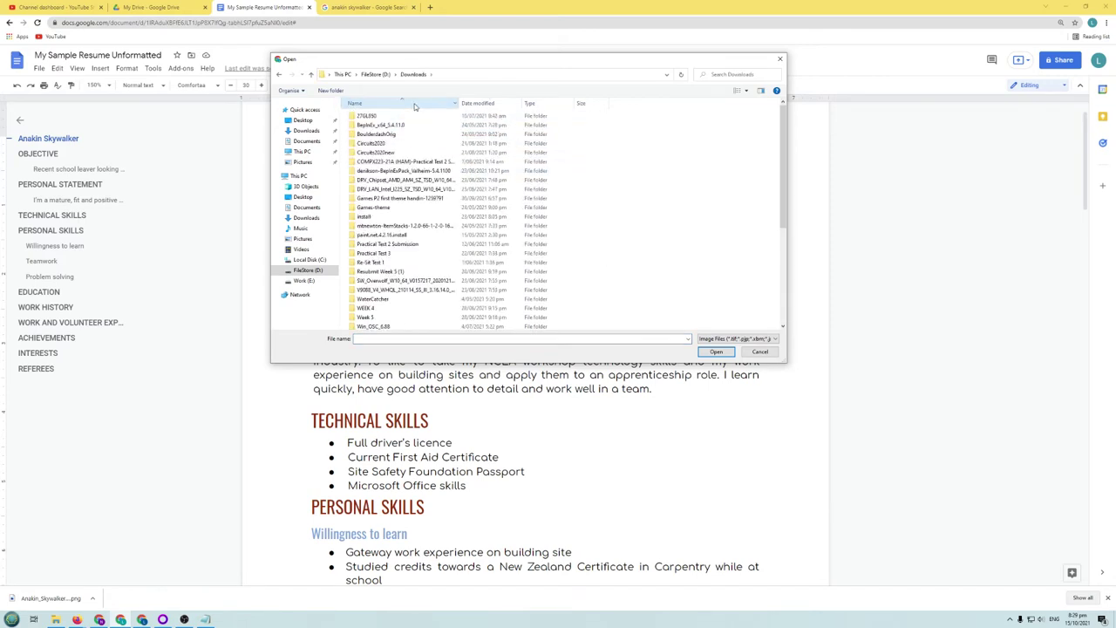
click(492, 105)
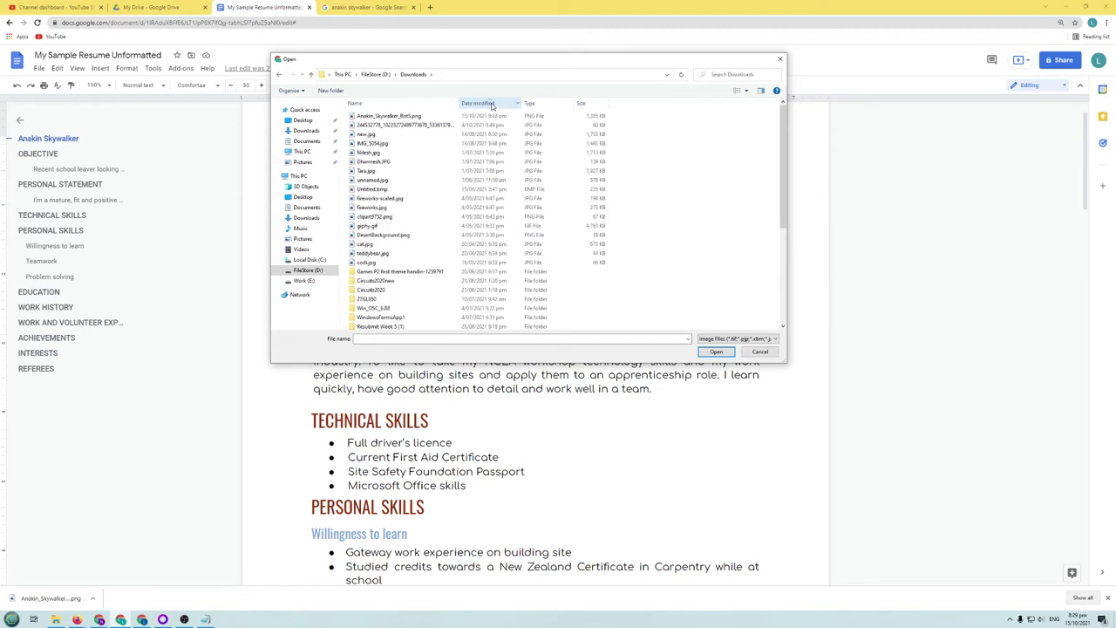
click(390, 119)
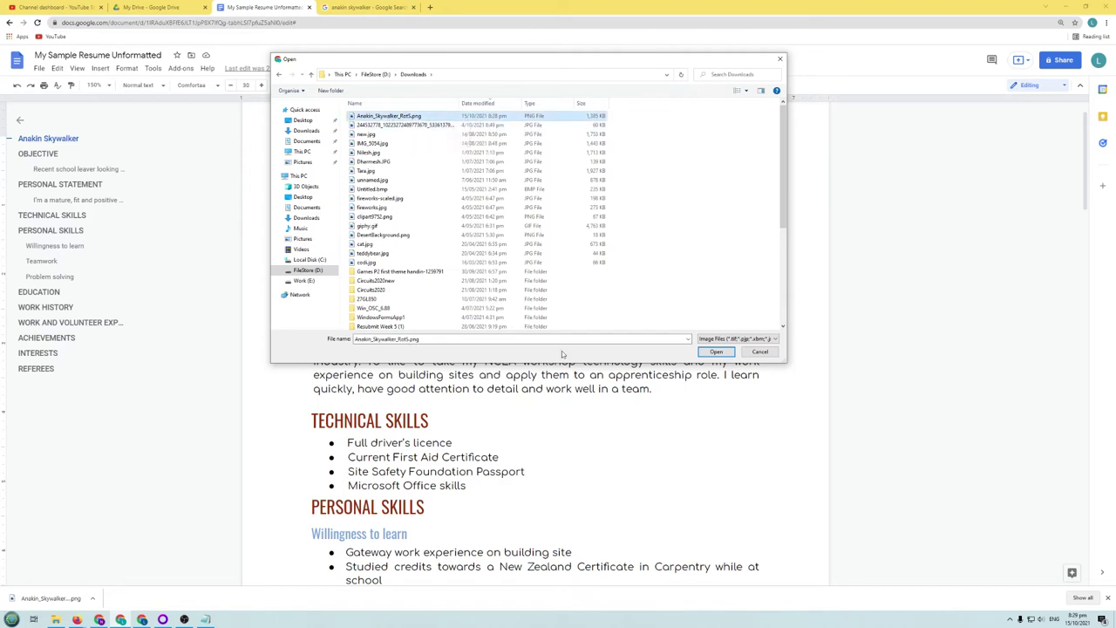
click(716, 351)
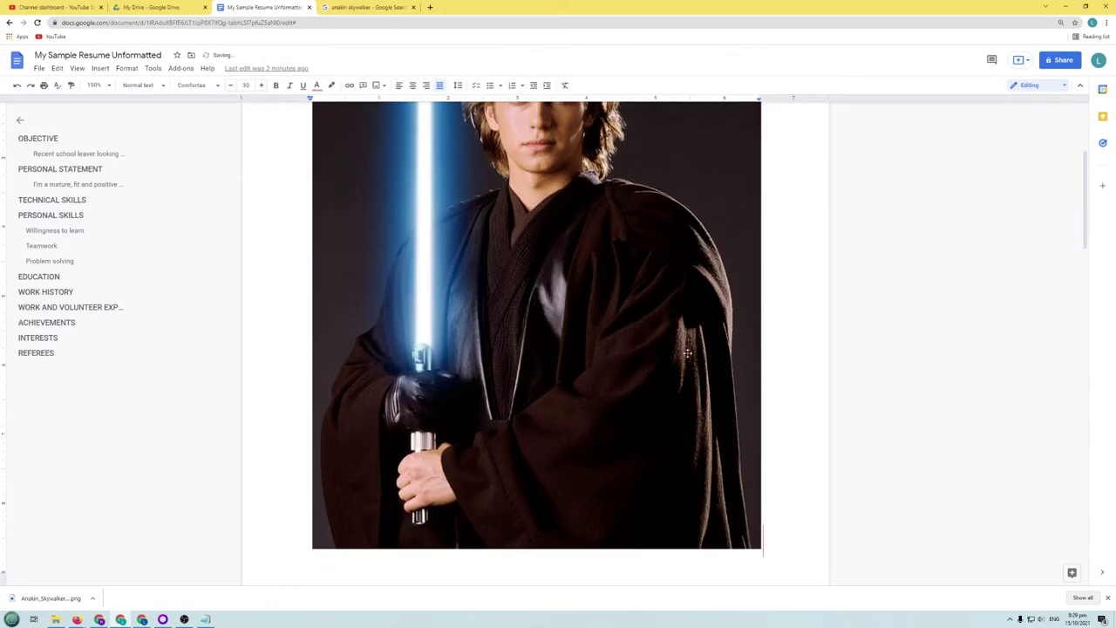
Step: Shrink the uploaded portrait below the name proportionally to about 2.25 inches wide
click(641, 397)
drag(757, 547, 466, 180)
scroll(579, 288, up, 3)
click(590, 356)
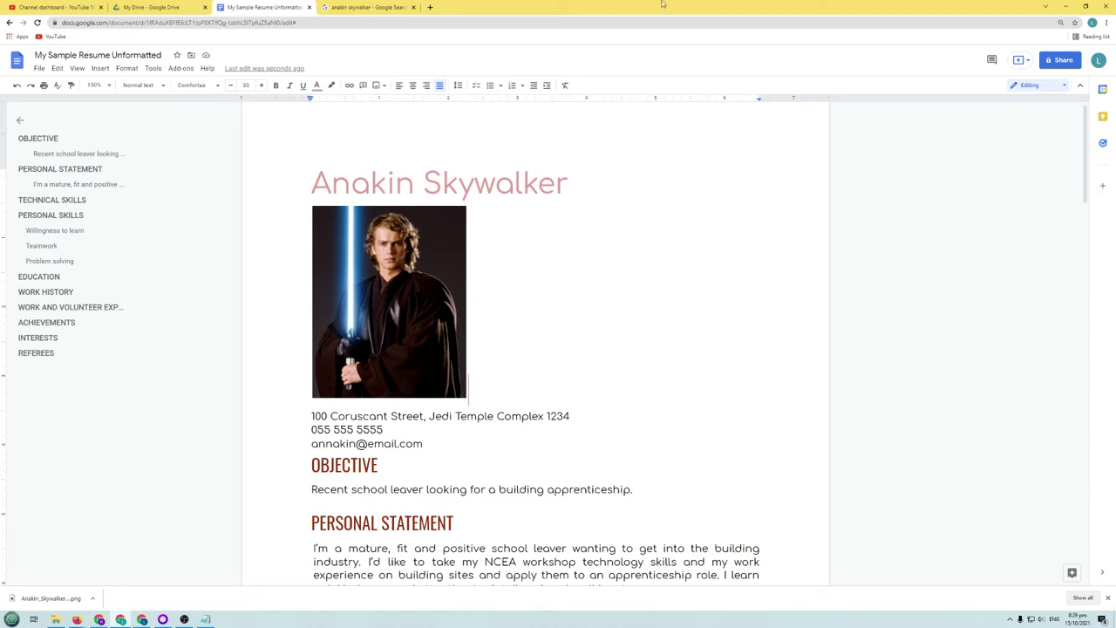
Step: Switch to File Explorer, view Anakin_Skywalker_RotS.png from the Downloads folder of FileStore (D:), and close the photo viewer
mouse_move(57, 620)
click(59, 577)
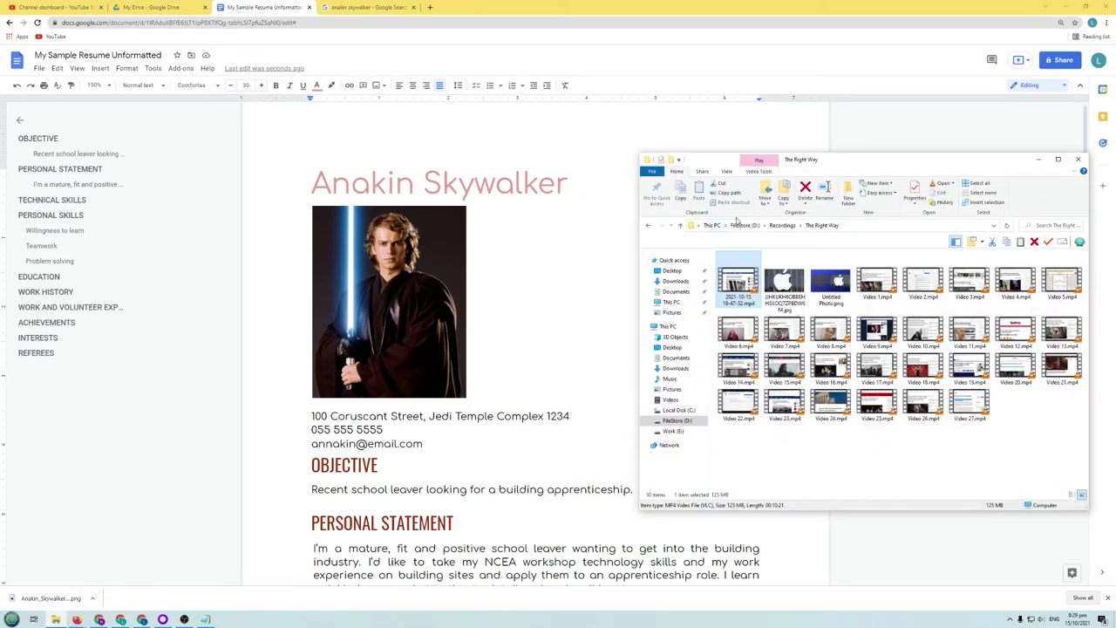
click(741, 225)
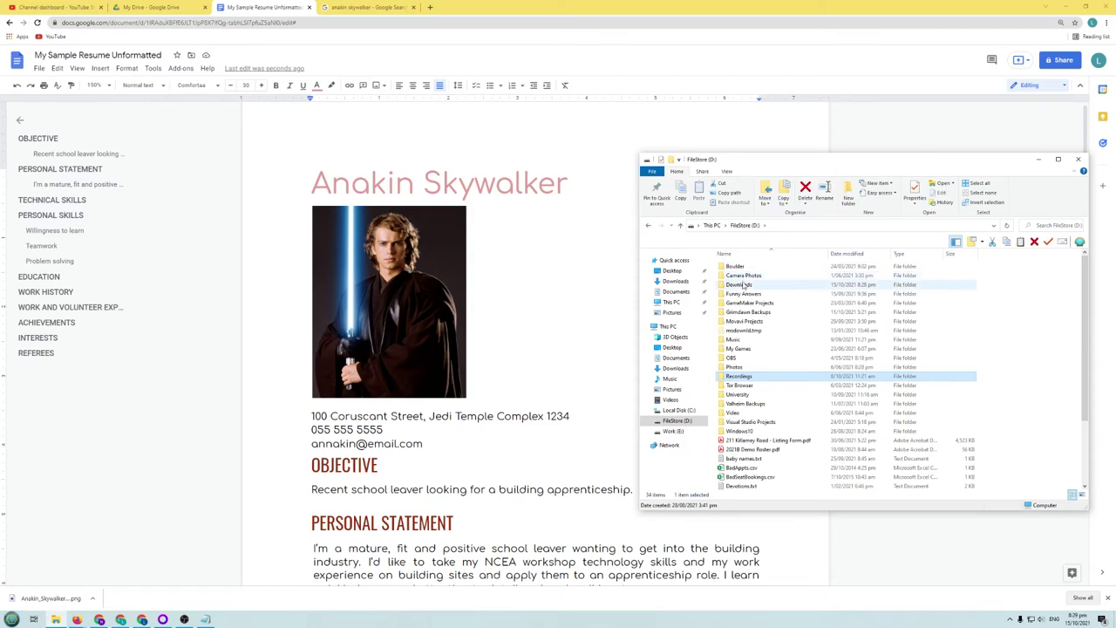
double_click(739, 285)
double_click(751, 270)
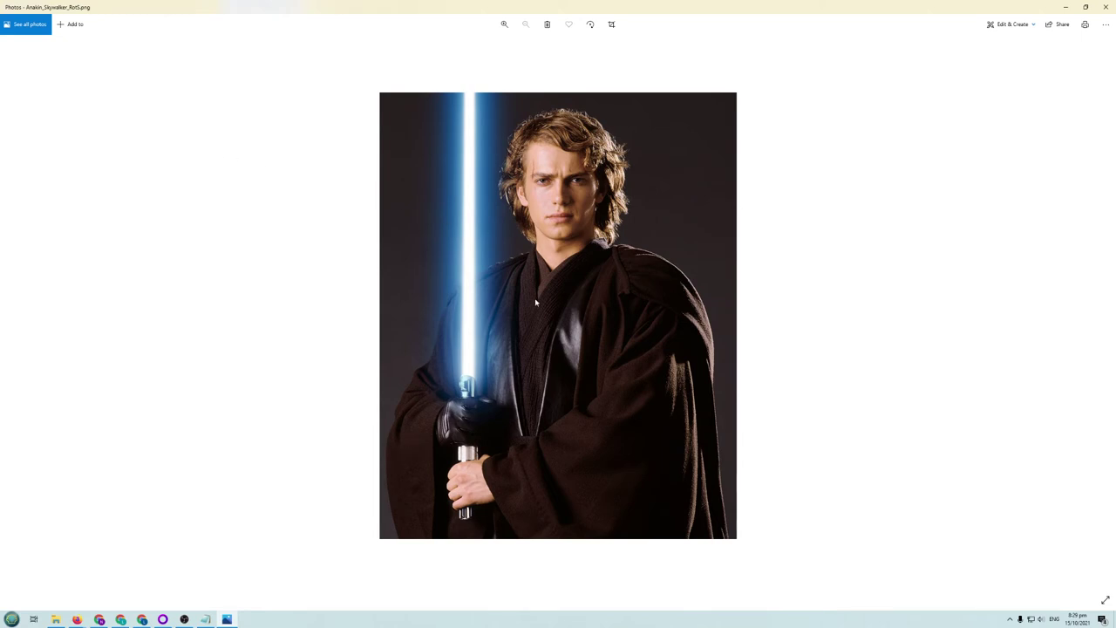
click(1105, 7)
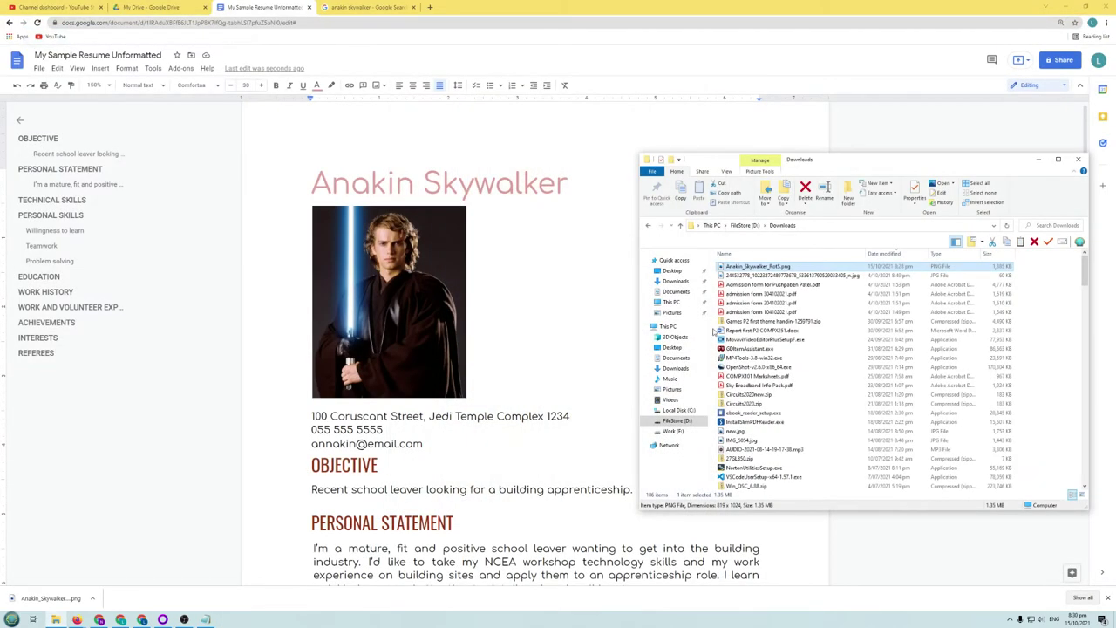
Step: Open Anakin_Skywalker_RotS.png in Paint for editing, copy the entire picture, and close Paint
right_click(774, 268)
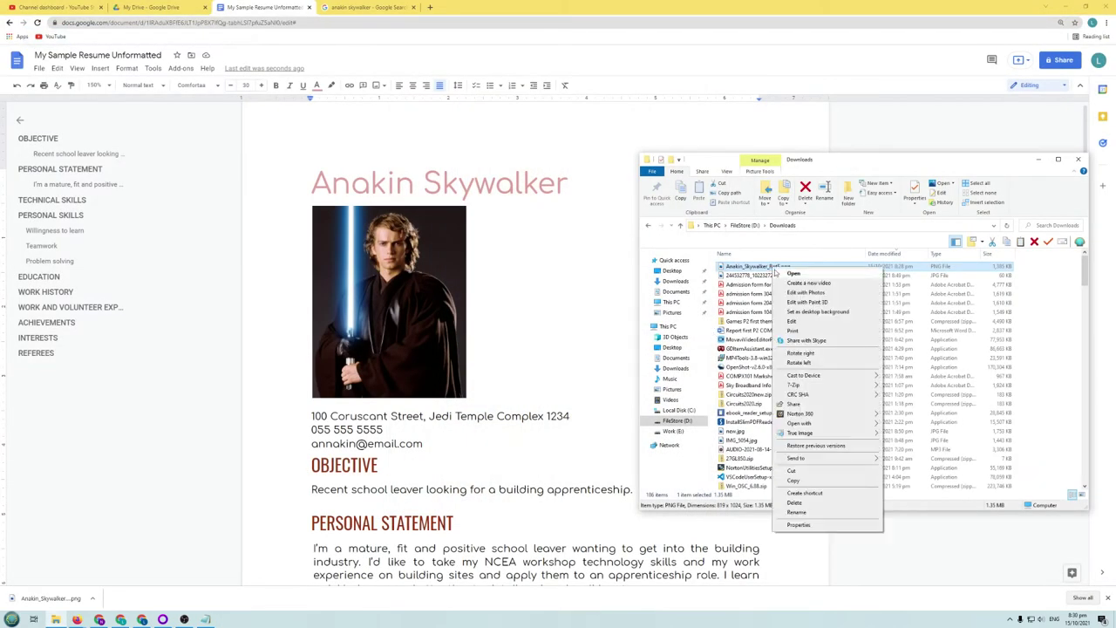
click(825, 322)
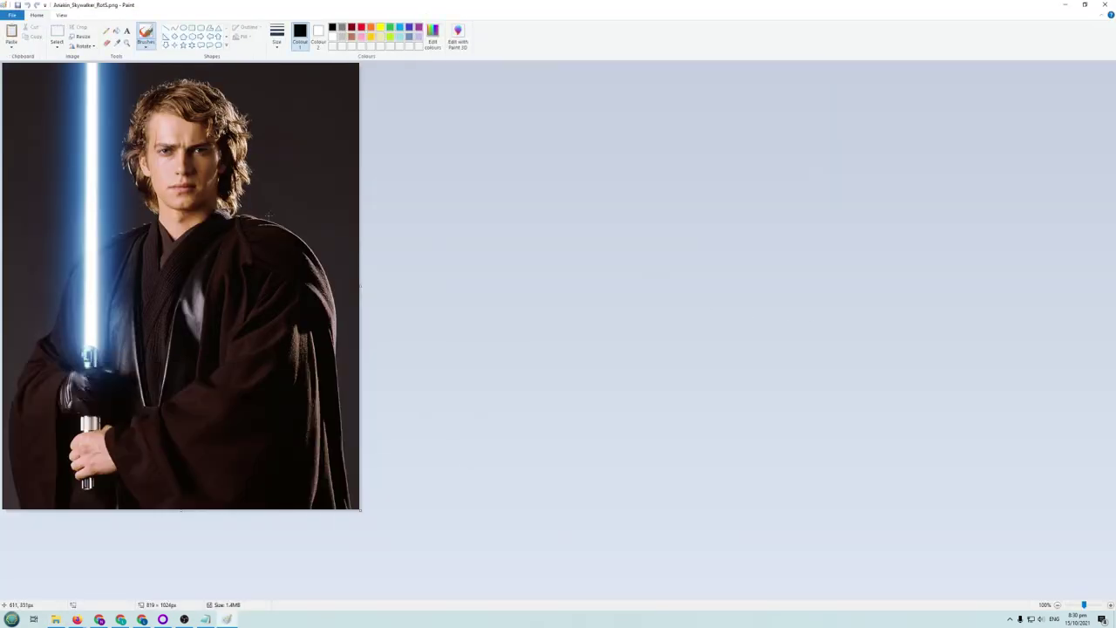
key(ctrl+a)
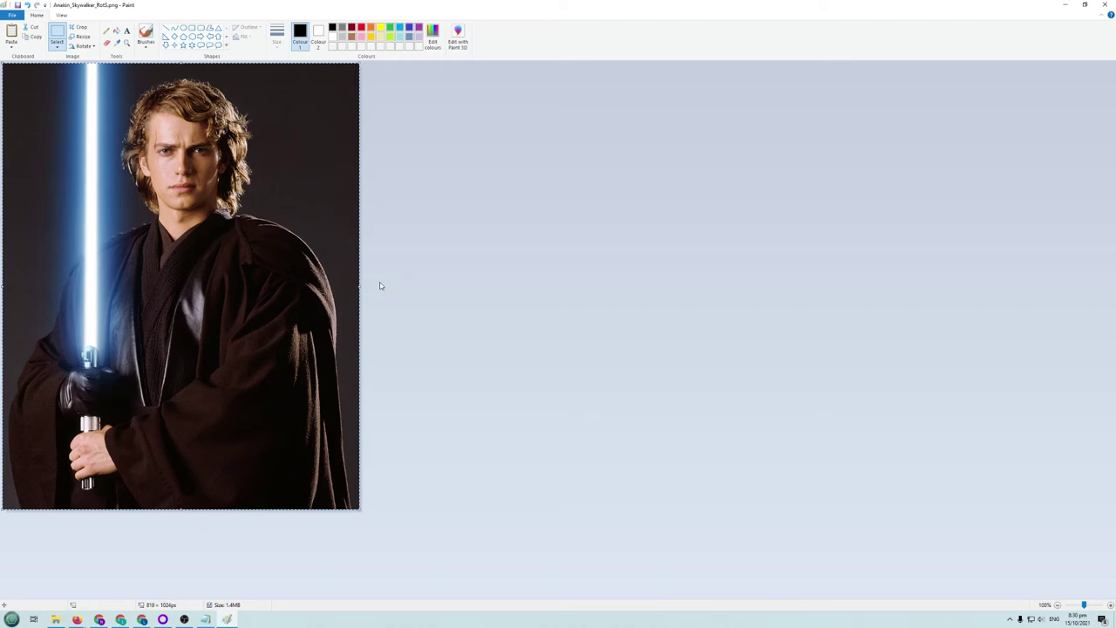
click(1104, 5)
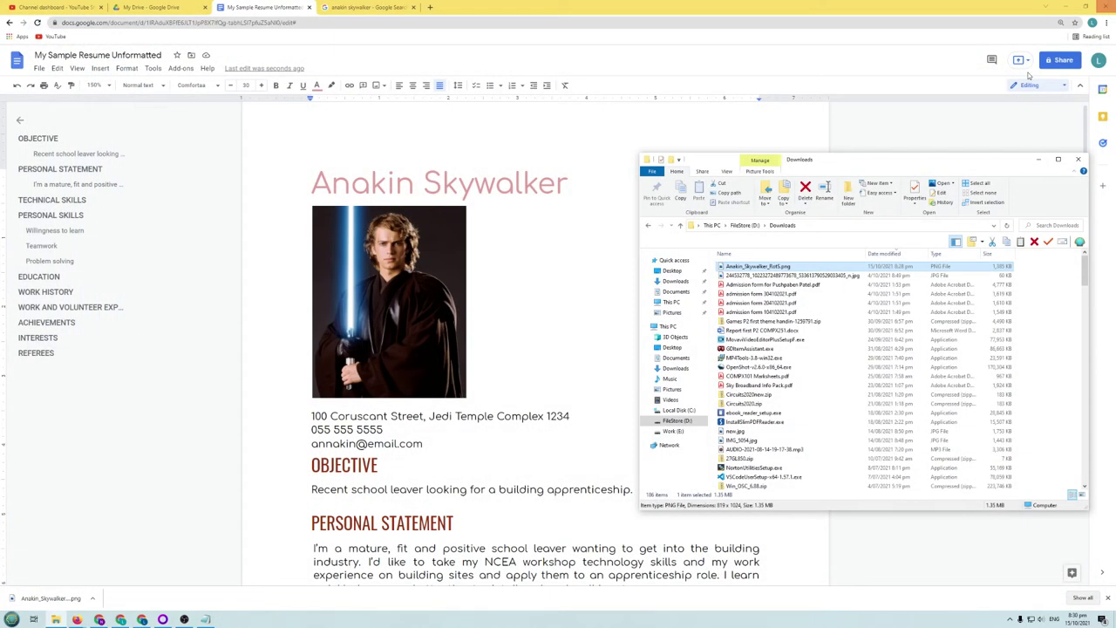
Step: Replace the portrait below the large name line in the resume with the copied picture
click(406, 297)
key(Delete)
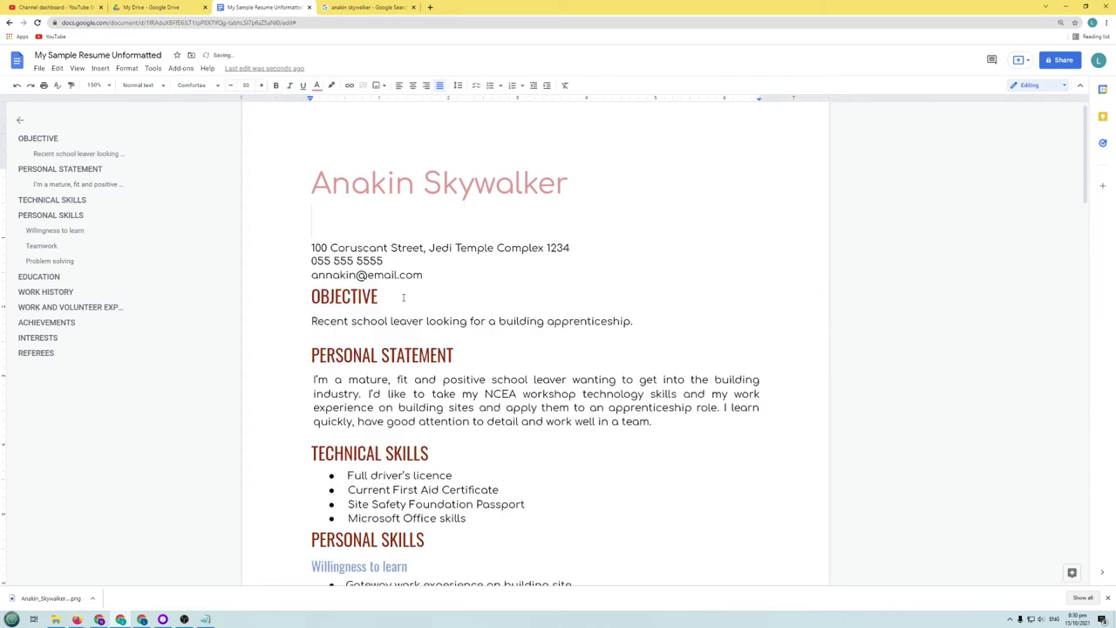
right_click(379, 237)
click(397, 264)
click(665, 464)
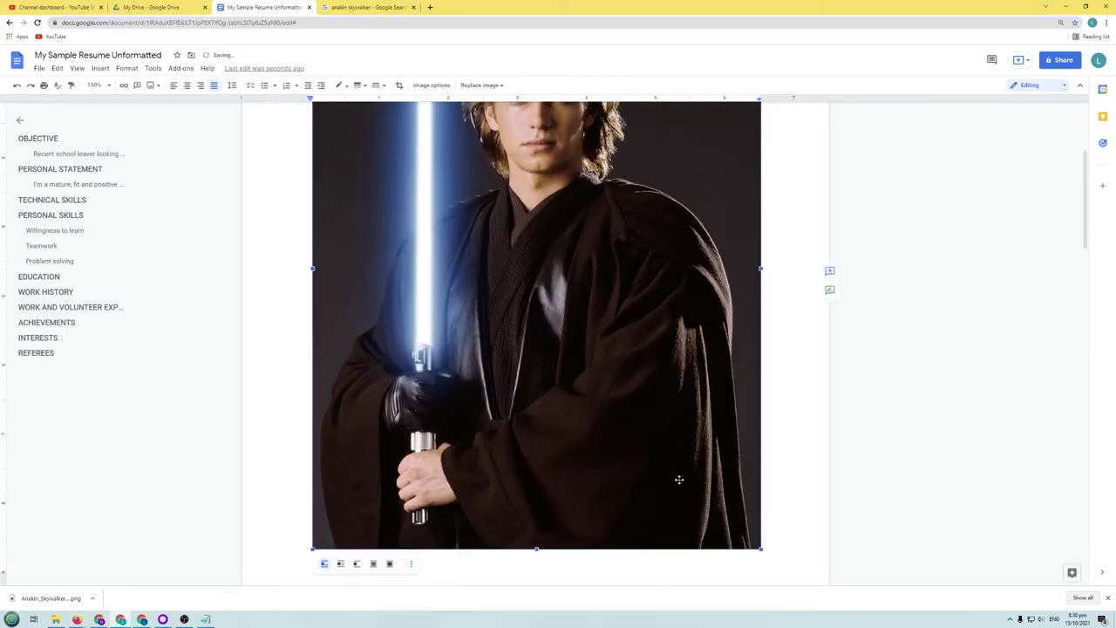
Step: Shrink the pasted portrait proportionally to about 2.25 inches wide
drag(760, 550, 469, 182)
scroll(566, 358, up, 2)
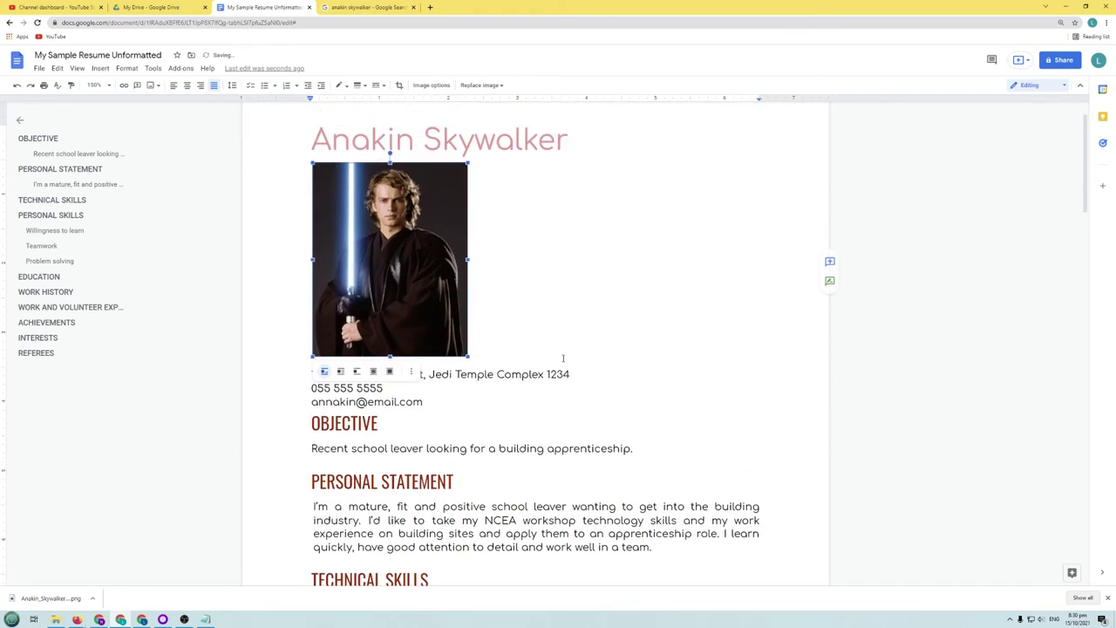
click(541, 307)
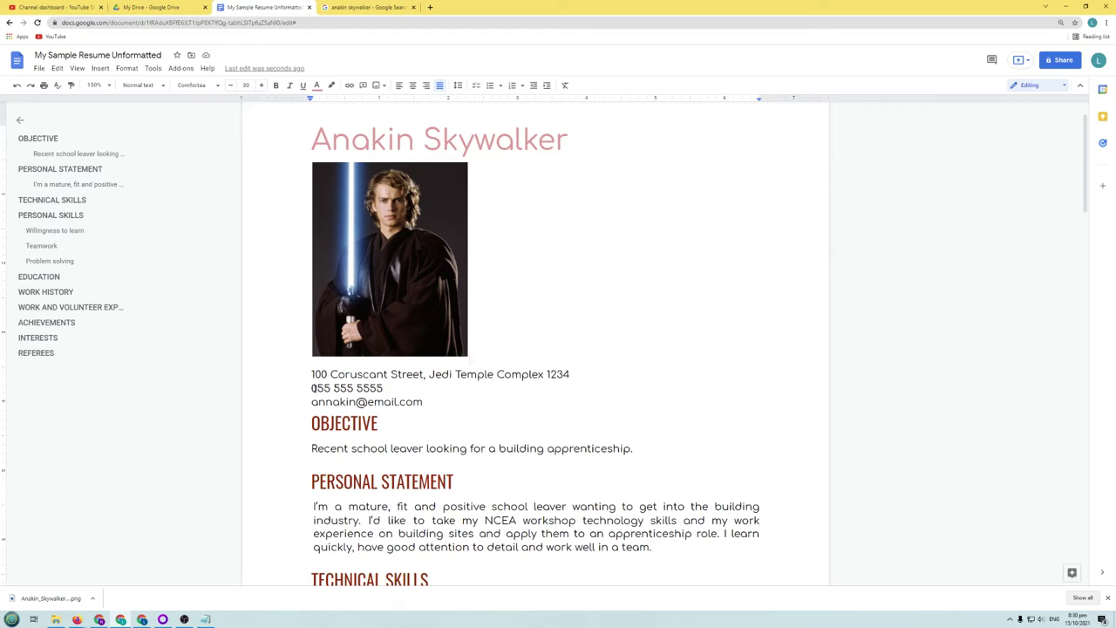
Step: Push the inline portrait down with three blank lines above it, and remove those lines again
click(313, 353)
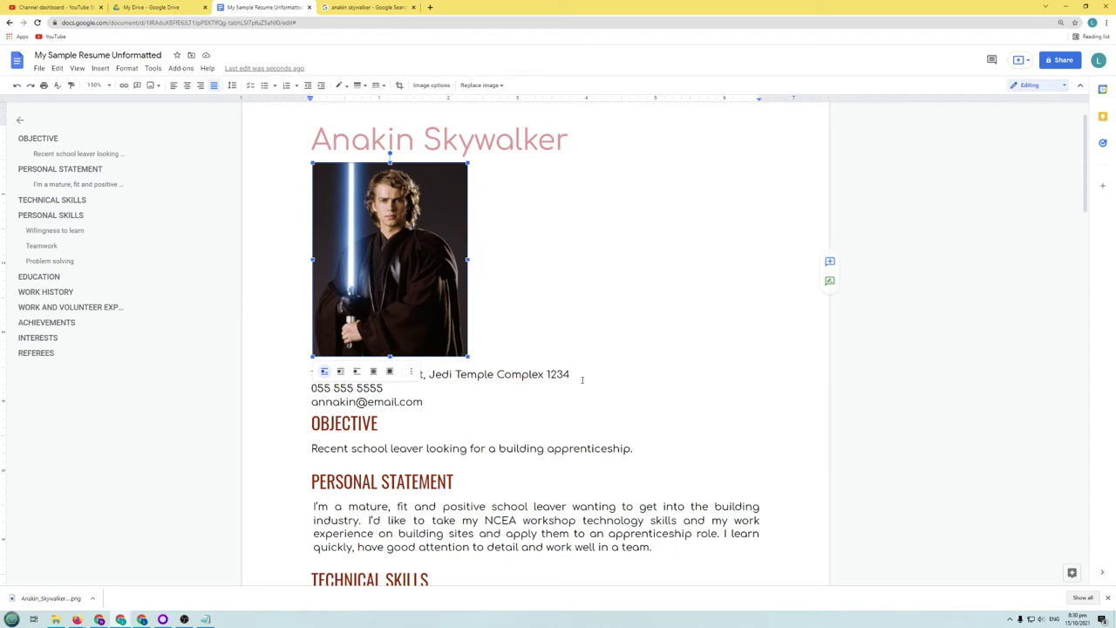
click(499, 356)
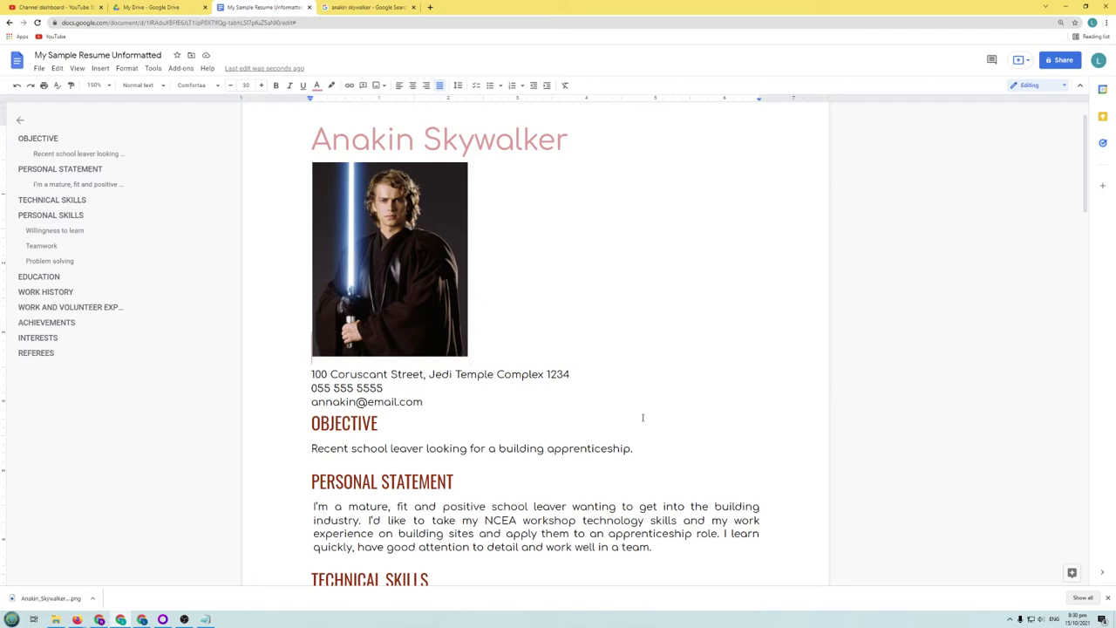
key(Return)
key(Return)
key(Return)
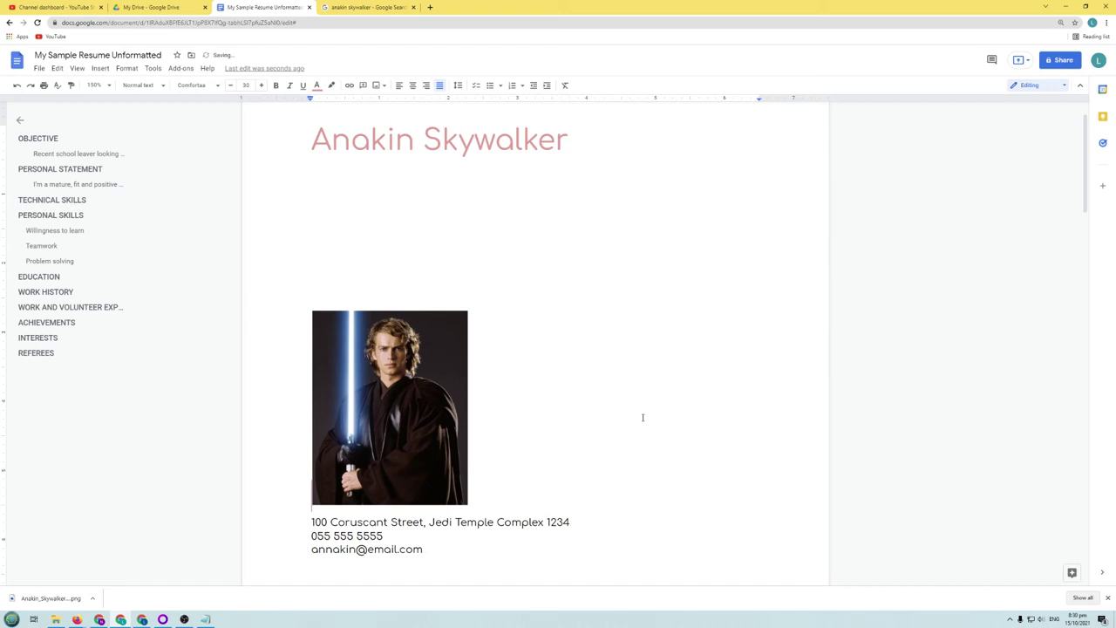
key(BackSpace)
key(BackSpace)
key(BackSpace)
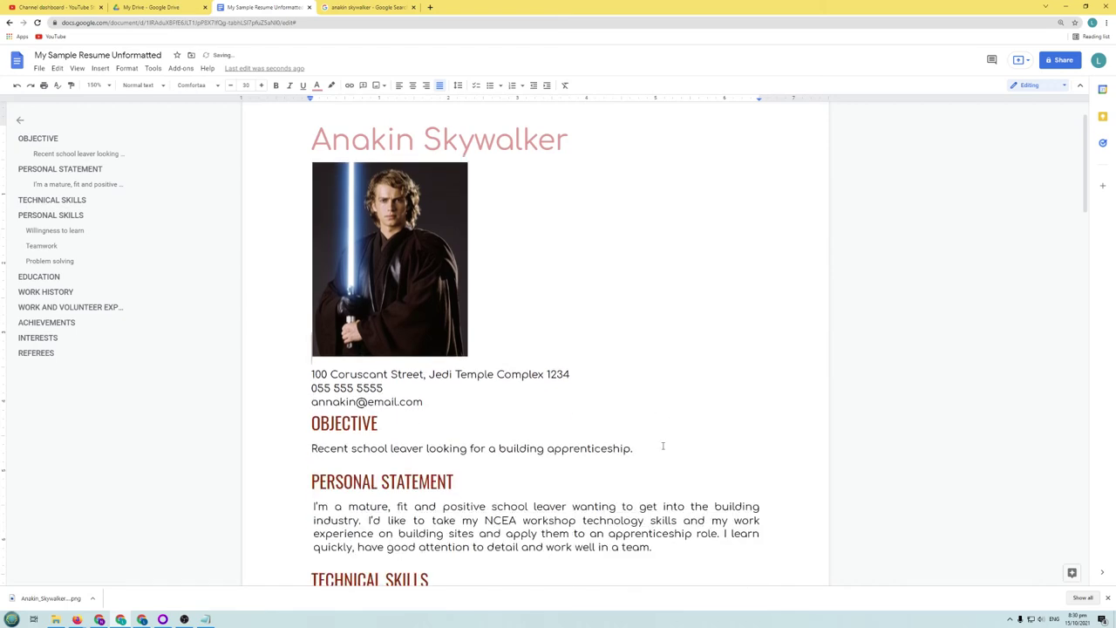
Step: Try the inline portrait before the OBJECTIVE heading and after the objective sentence, and return it to the blank line below the name
click(410, 277)
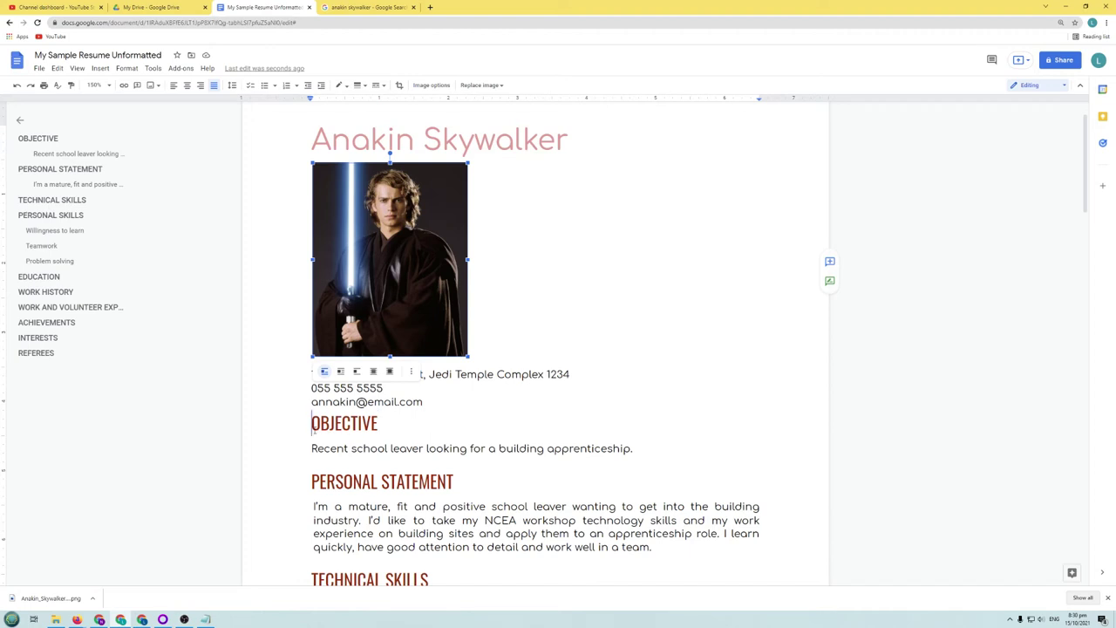
drag(313, 427, 312, 428)
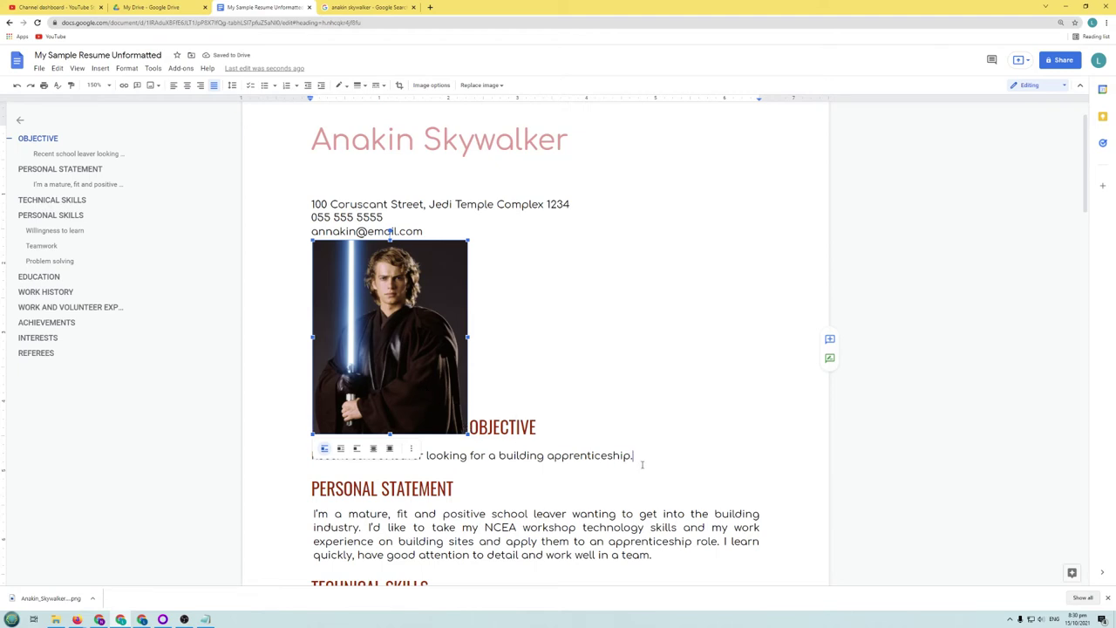
drag(642, 464, 637, 464)
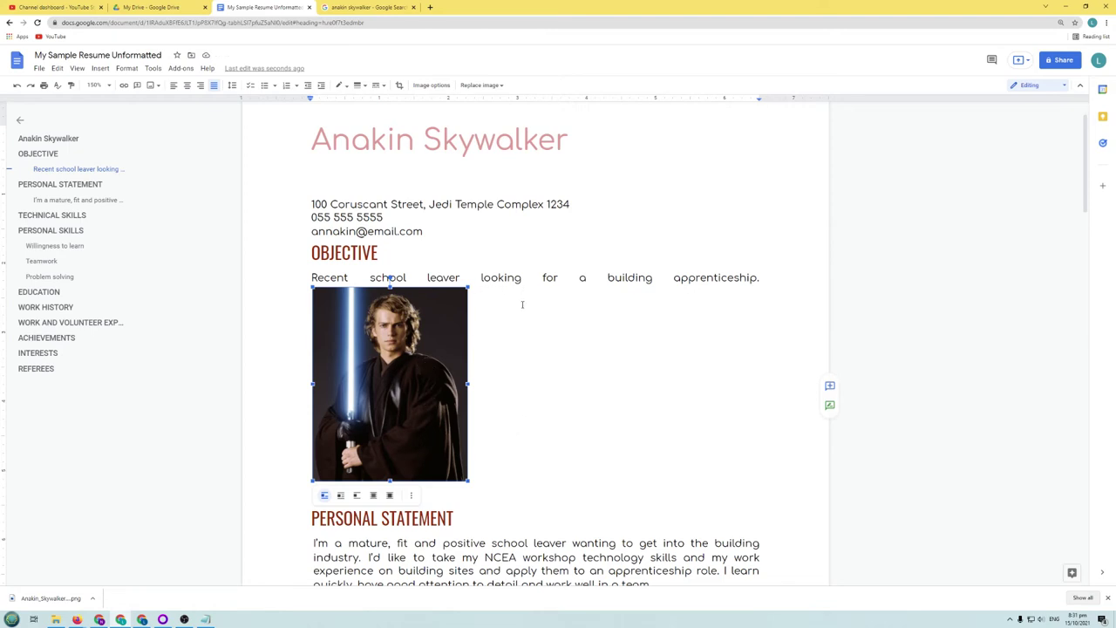
scroll(501, 296, up, 1)
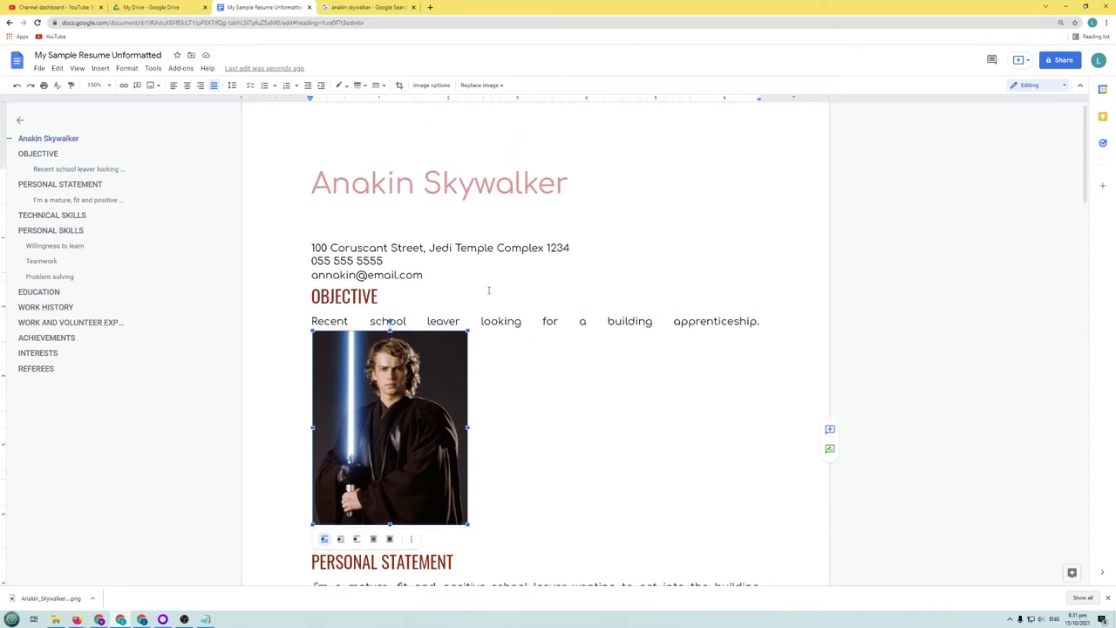
drag(409, 225, 408, 225)
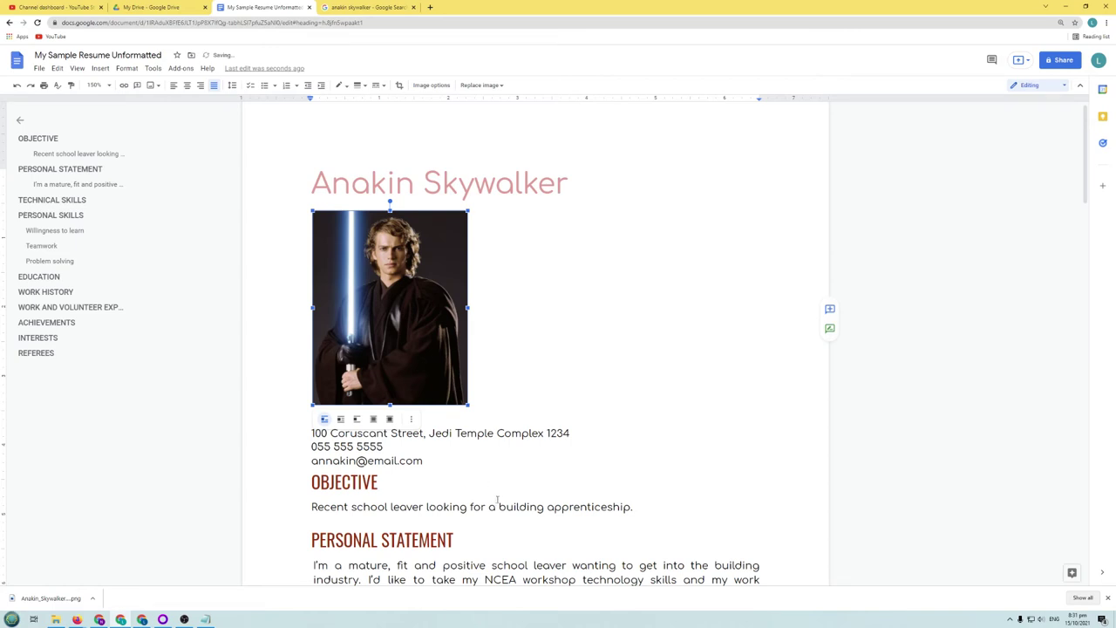
Step: Move the inline portrait into the middle of the address line, and return it to the blank line below the name
scroll(699, 506, down, 2)
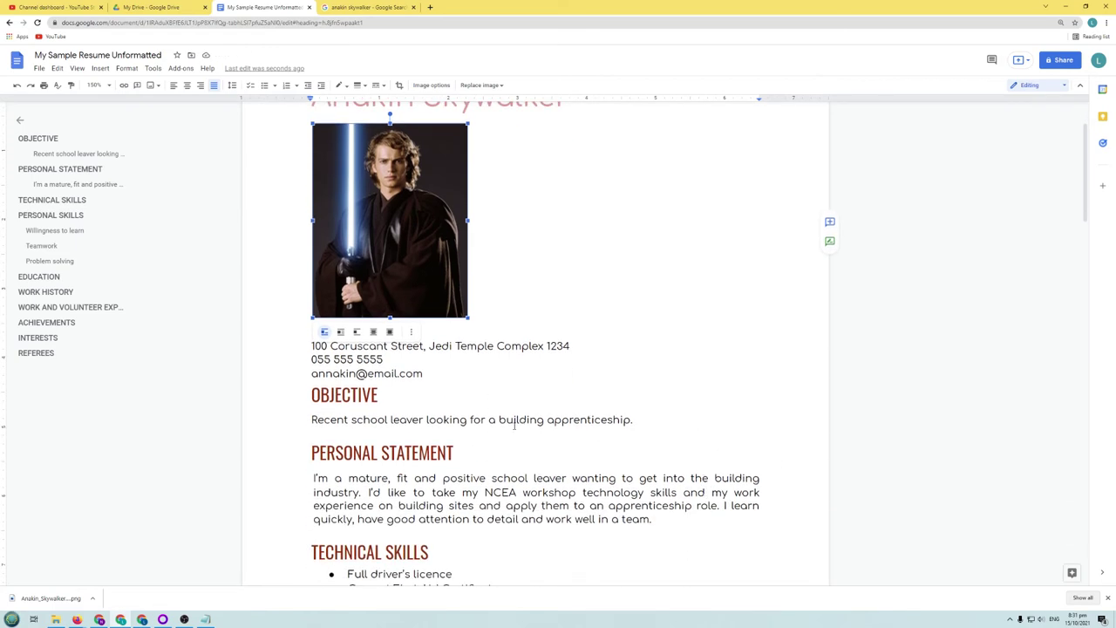
click(504, 372)
drag(477, 349, 478, 349)
click(611, 416)
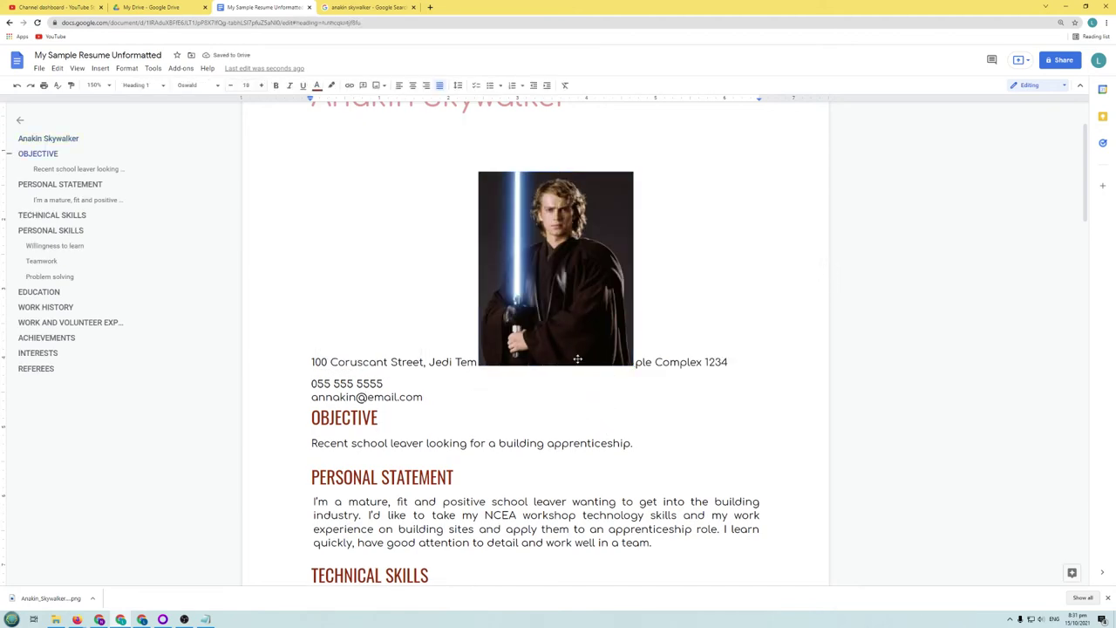
click(564, 315)
drag(363, 172, 356, 149)
click(503, 386)
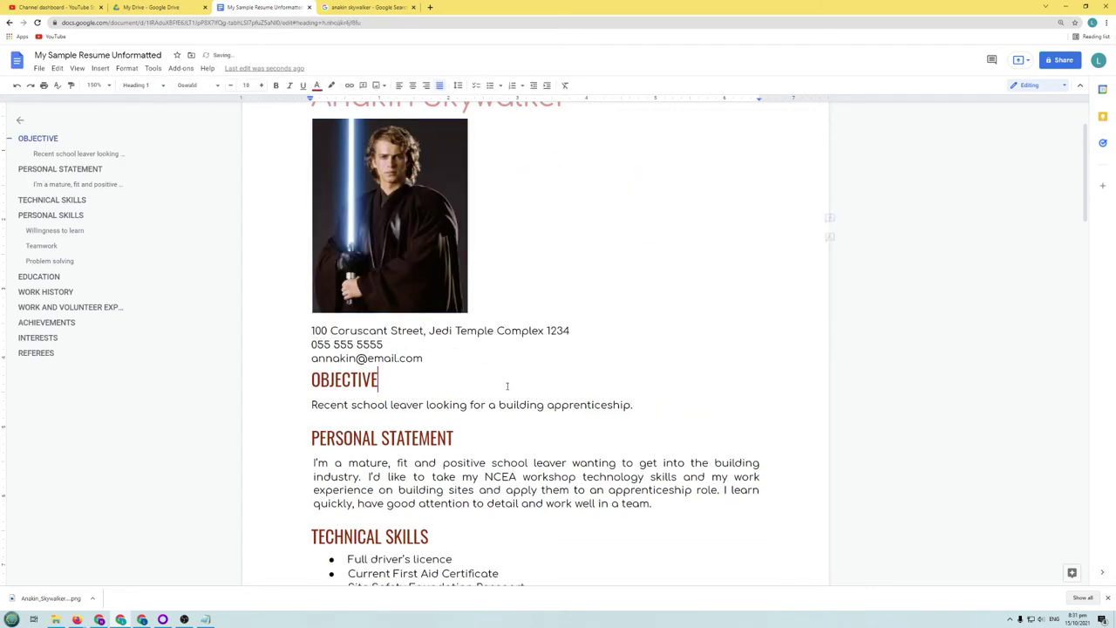
Step: Set the portrait's layout to wrap text
scroll(605, 386, up, 2)
click(442, 294)
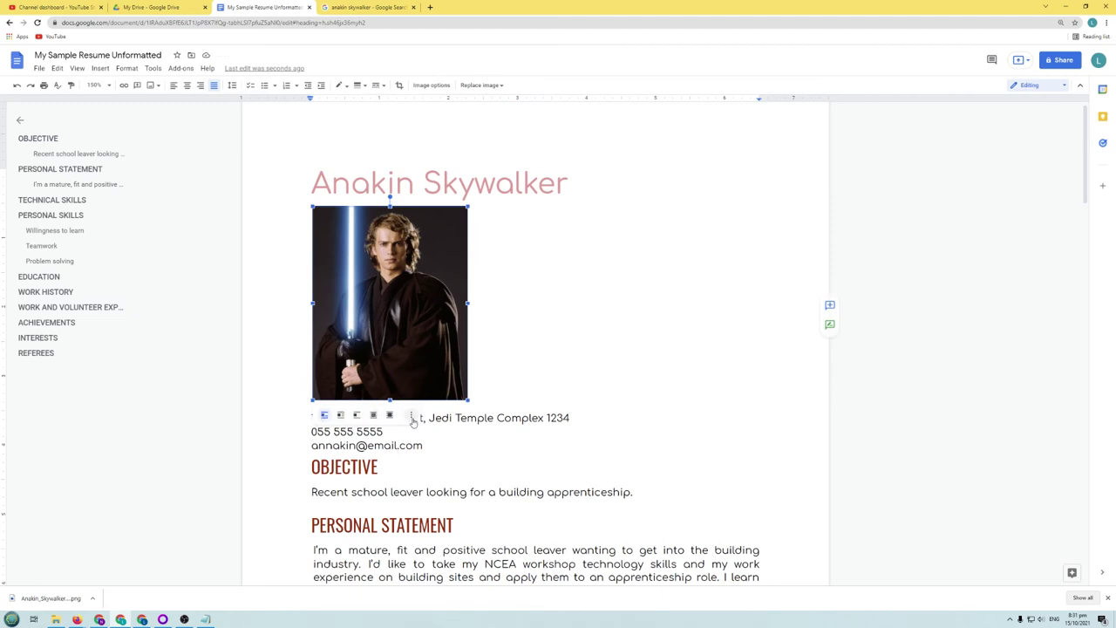
click(413, 418)
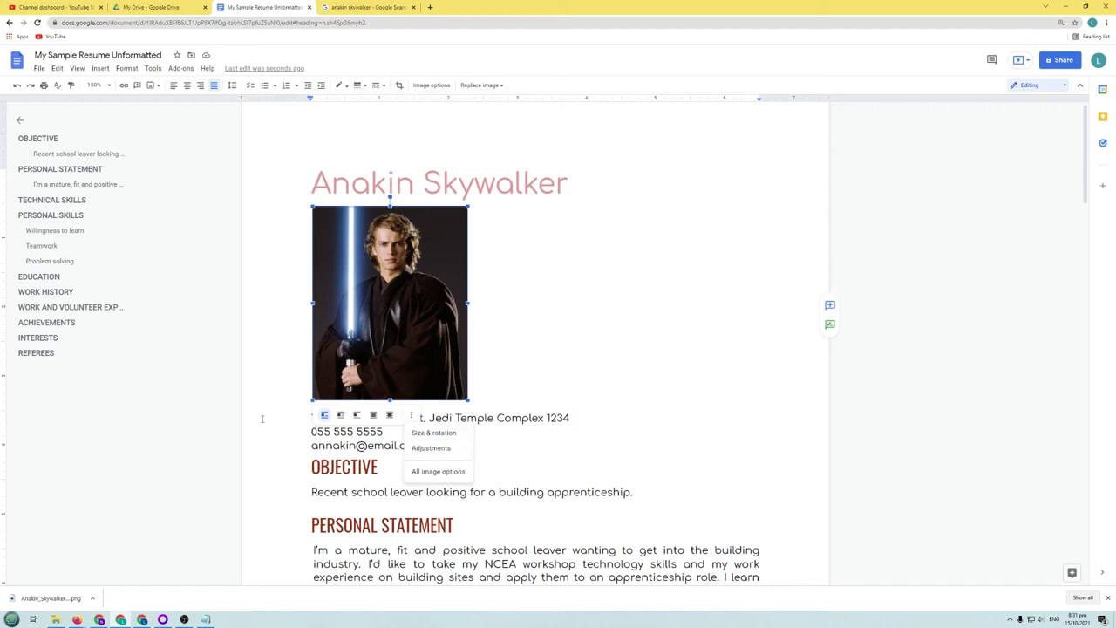
click(340, 415)
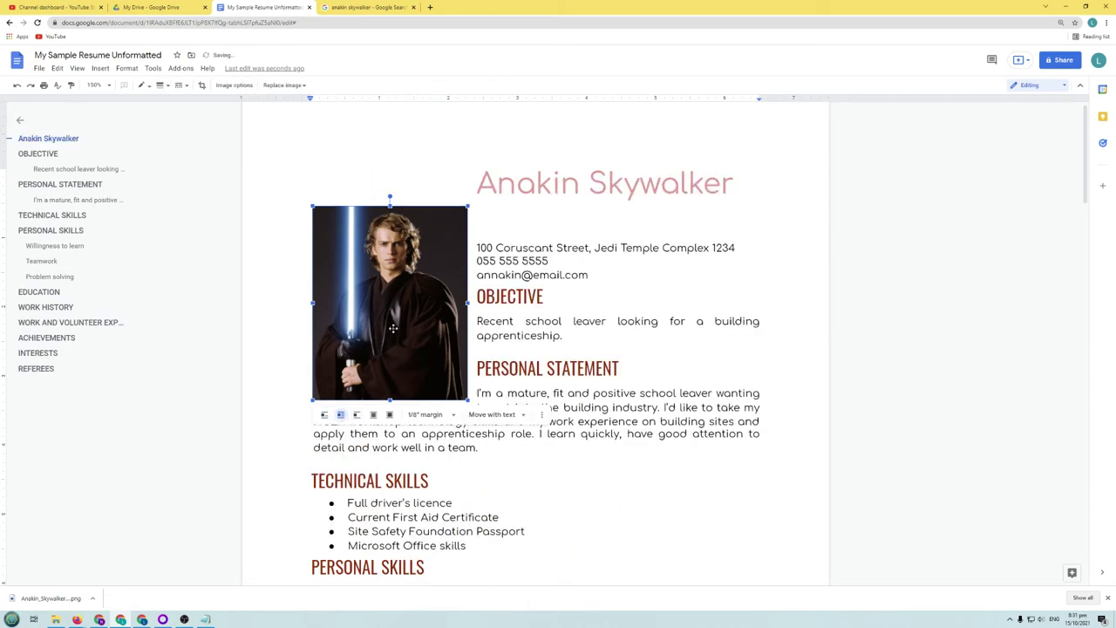
Step: Position the wrapped portrait against the page's left margin with its top edge level with the large name line
drag(415, 287, 428, 227)
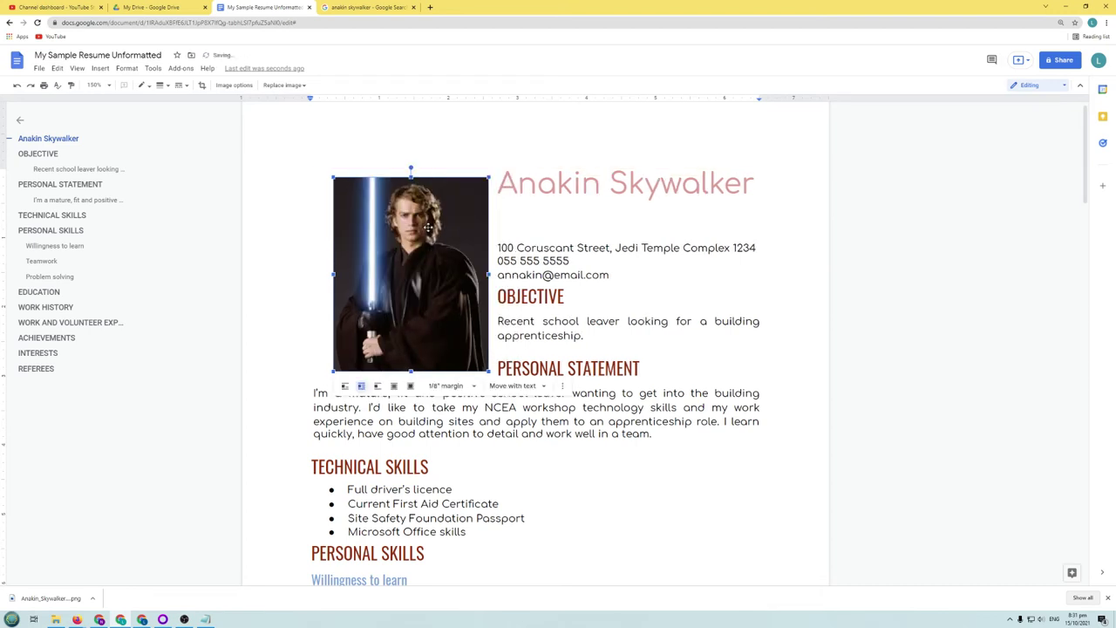
drag(445, 279, 418, 283)
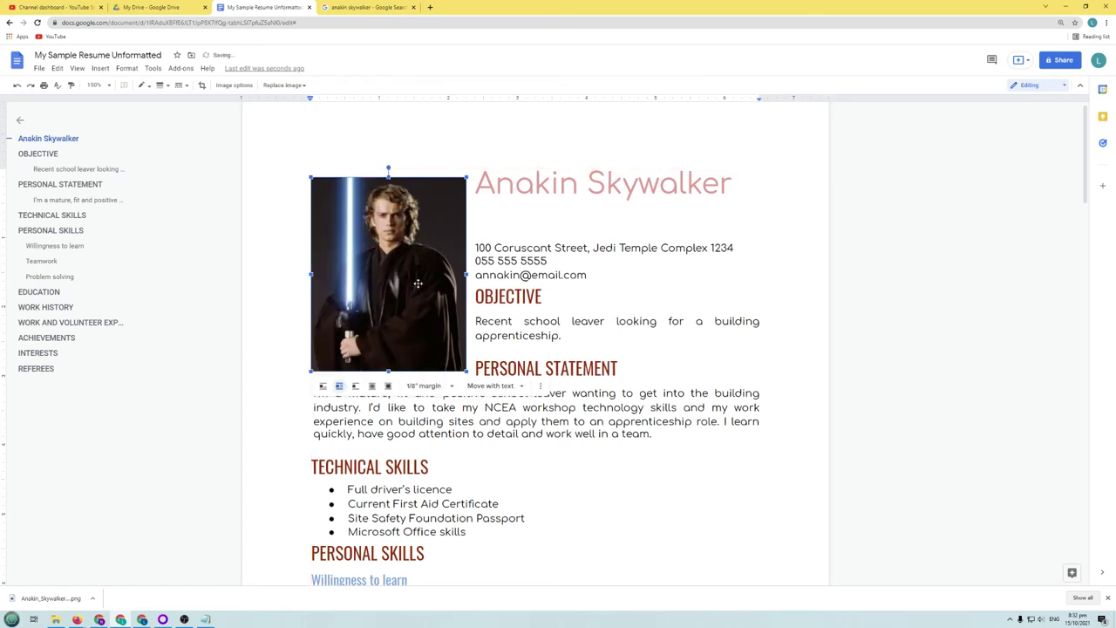
click(599, 353)
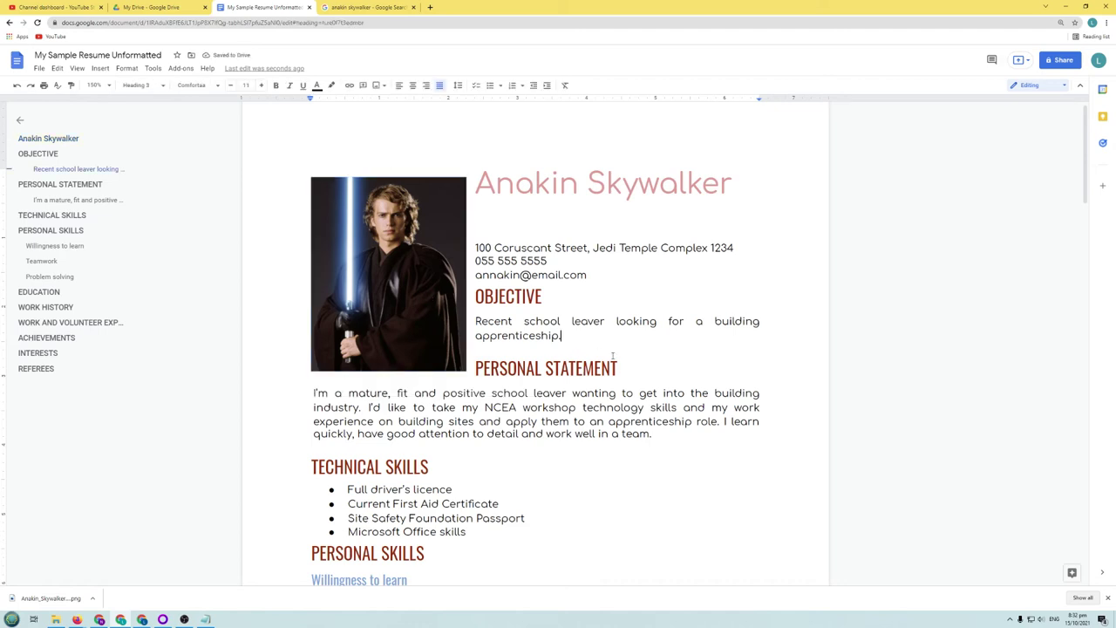
Step: Delete the blank line between the large name line and the address
click(569, 231)
key(Delete)
key(Delete)
scroll(469, 285, up, 1)
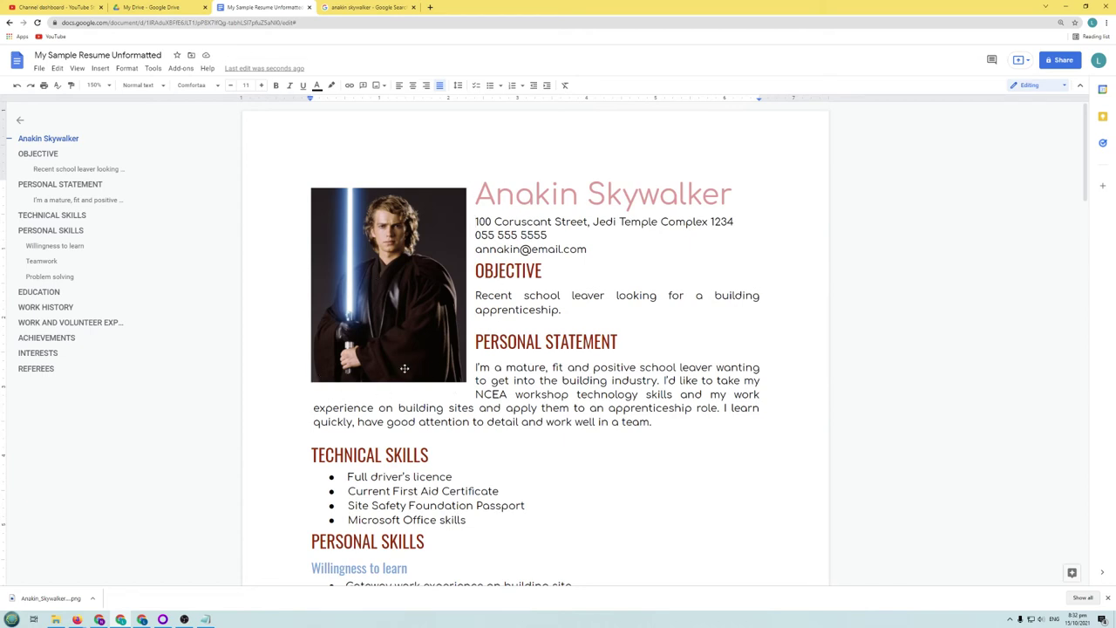
Step: Move the wrapped portrait to the page's right margin, and return it to the left margin beside the name
drag(388, 272, 678, 264)
key(Escape)
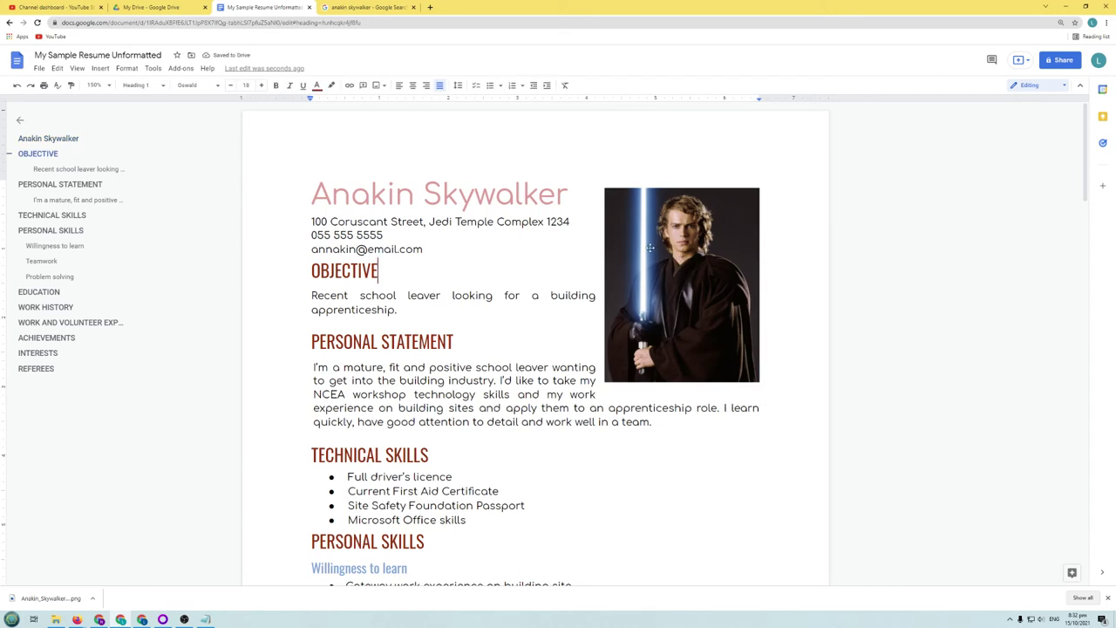
drag(658, 257, 371, 265)
Step: Switch the portrait's layout to in line with text, and back to wrap text
click(324, 390)
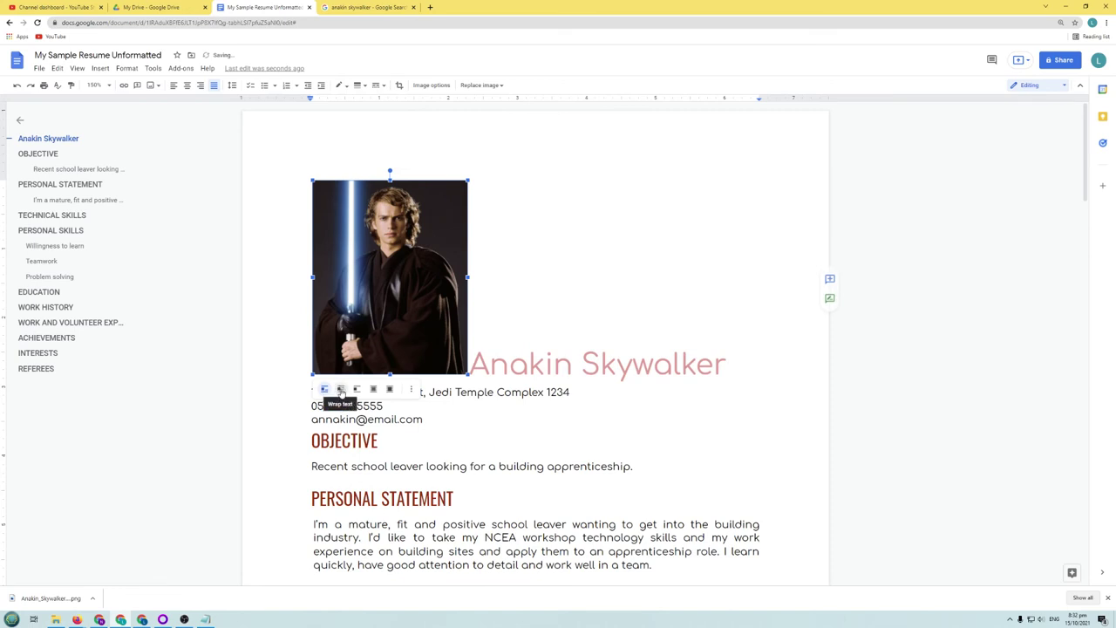
click(341, 389)
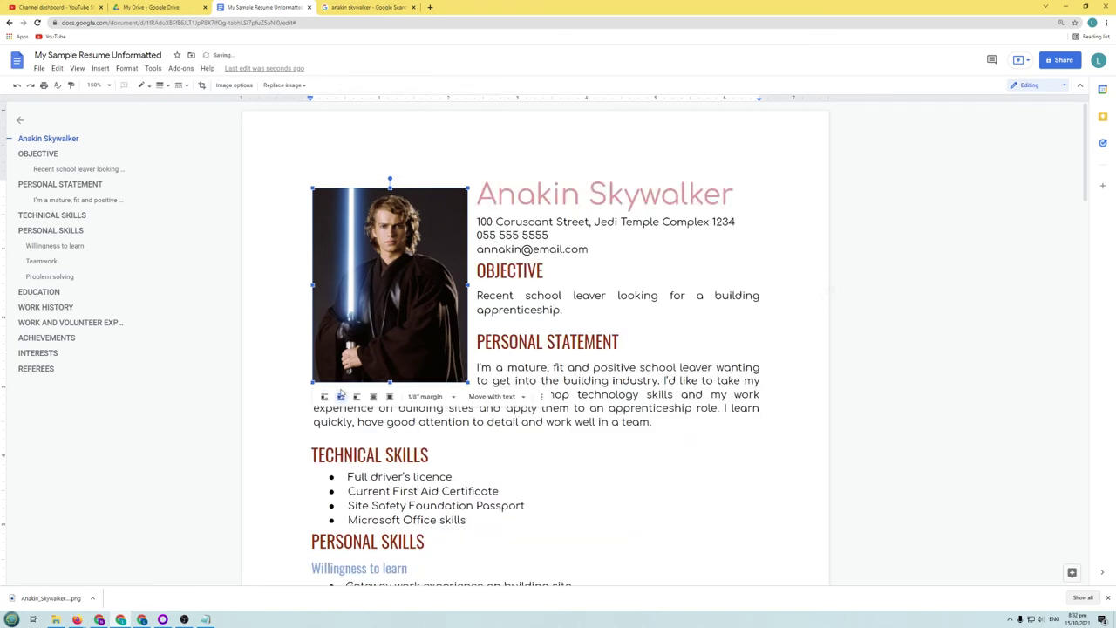
Step: Move the wrapped portrait to the page's right margin, keeping its top edge level with the large name line
drag(432, 288, 712, 285)
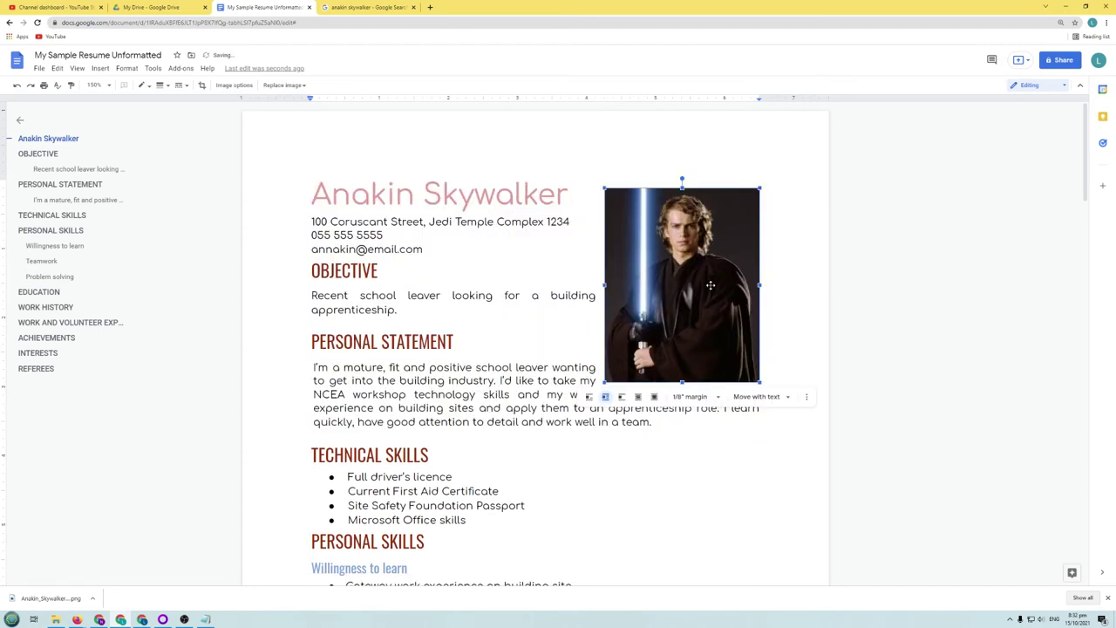
click(643, 474)
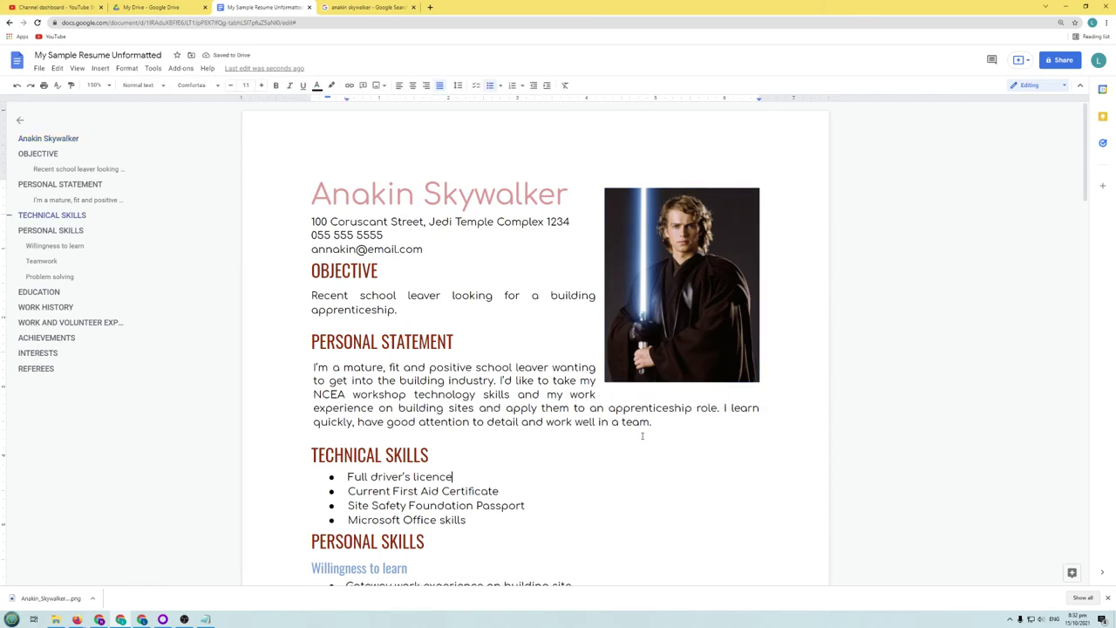
click(707, 300)
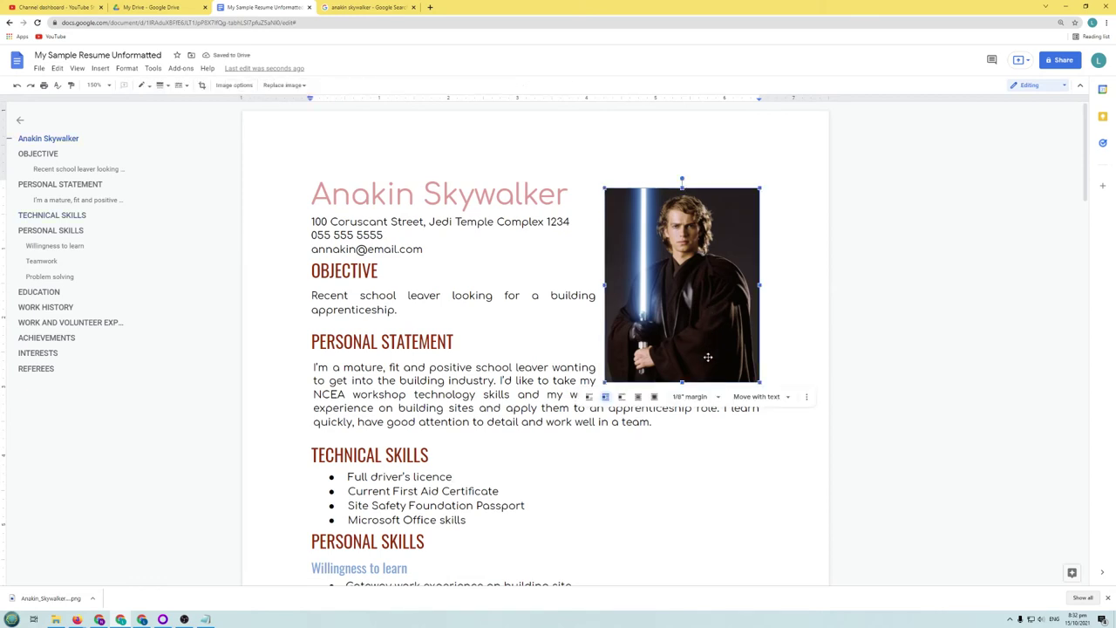
click(595, 440)
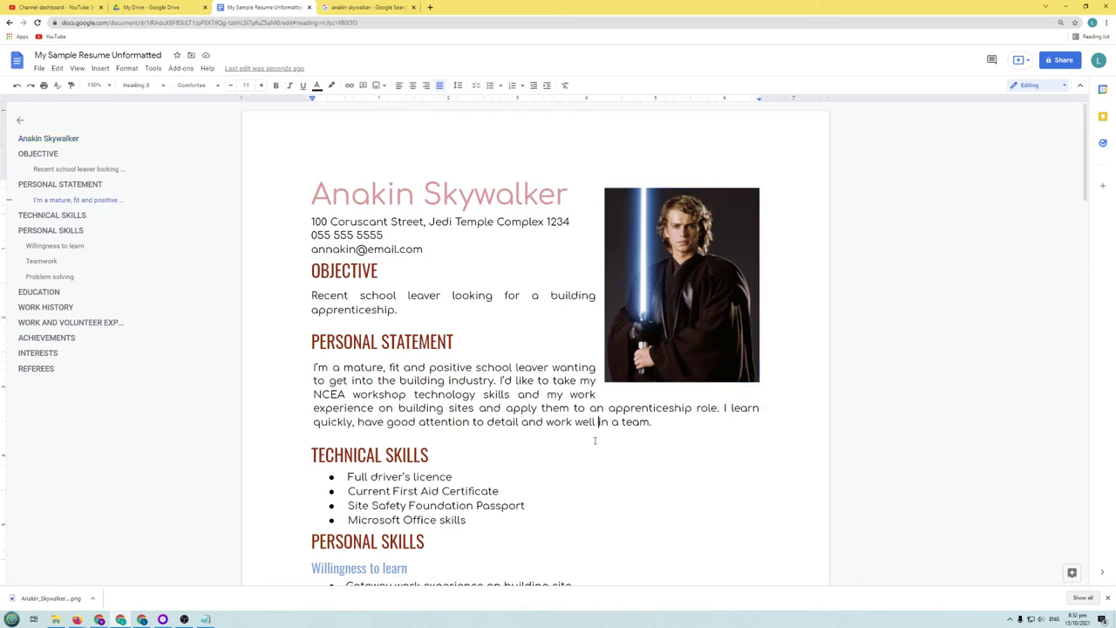
Step: Shrink the portrait proportionally to about 1.8 inches wide and align it with the page's right margin beside the name
click(730, 375)
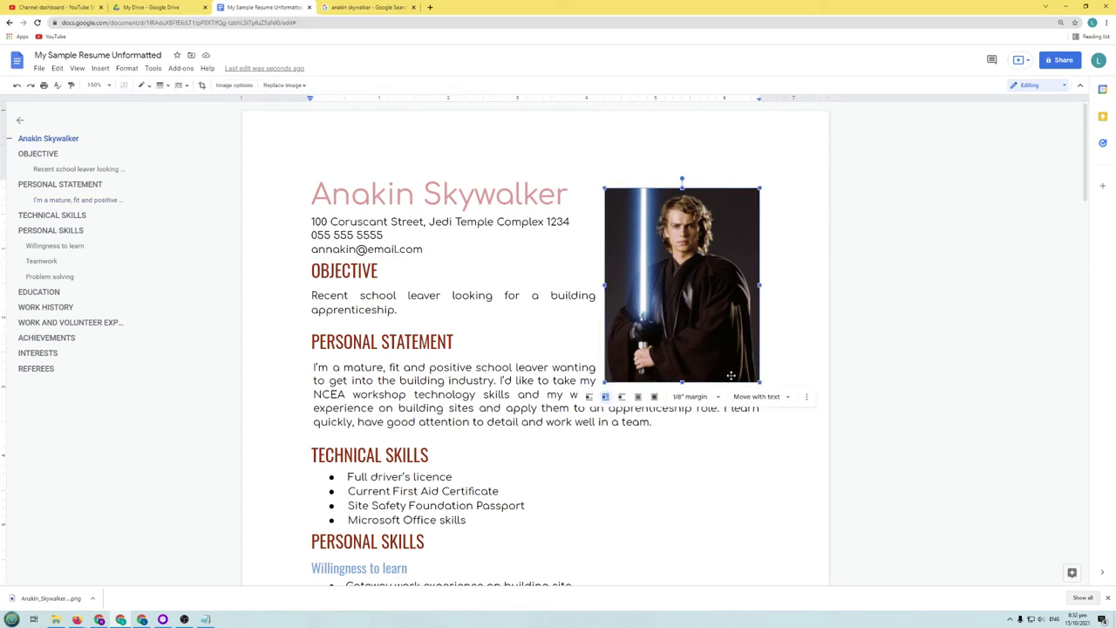
drag(759, 381, 727, 342)
click(583, 406)
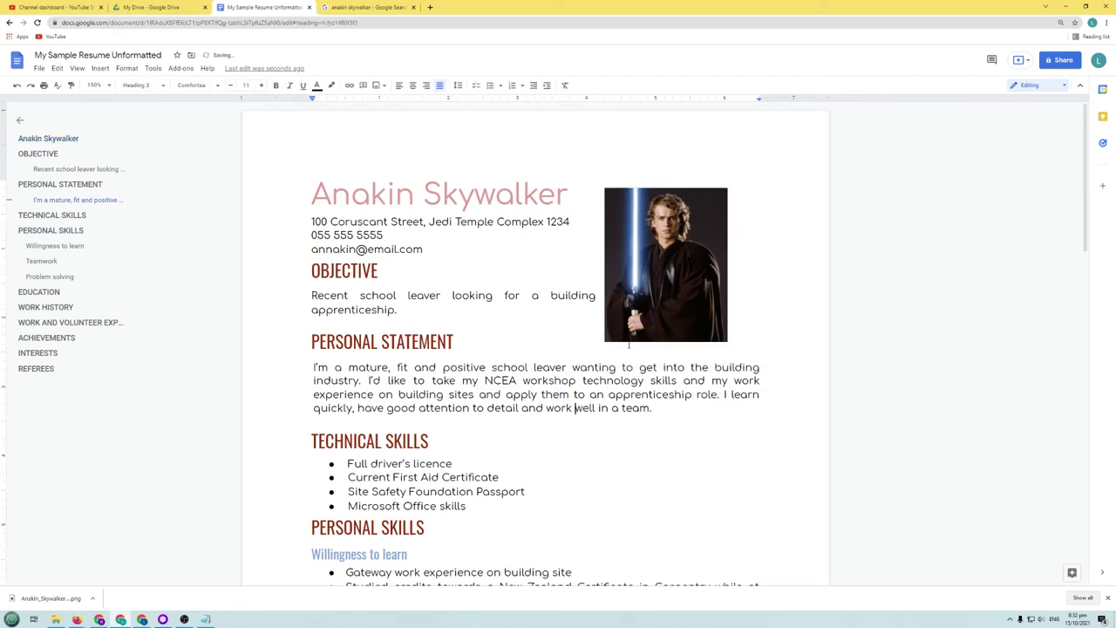
drag(671, 286, 708, 278)
click(660, 408)
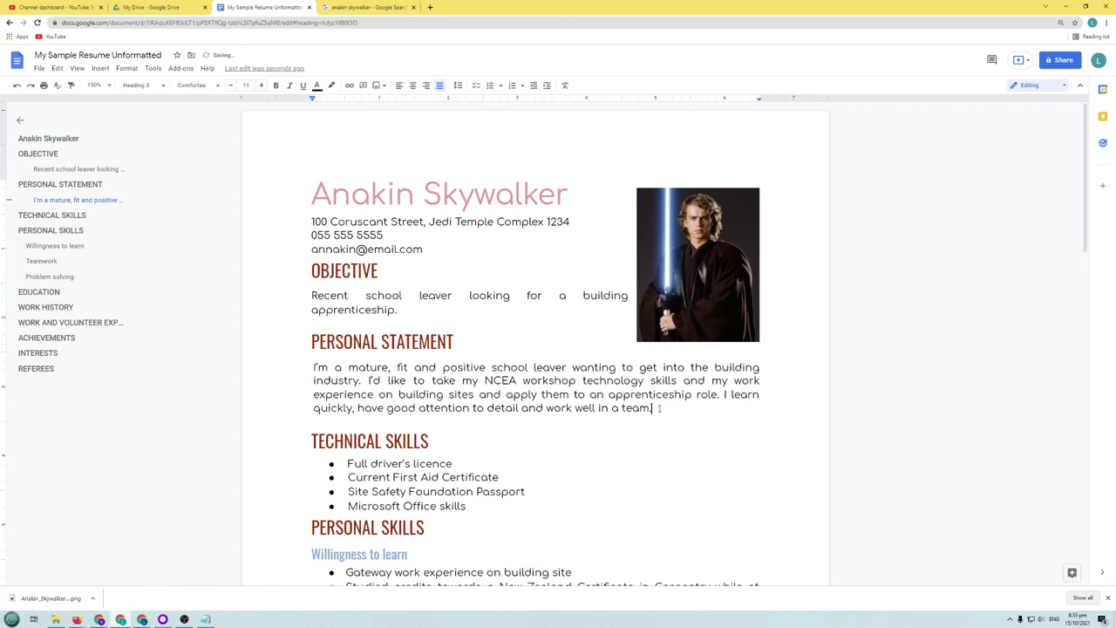
Step: Set the portrait's layout to break text and place it between the personal statement paragraph and the Technical Skills heading
click(676, 331)
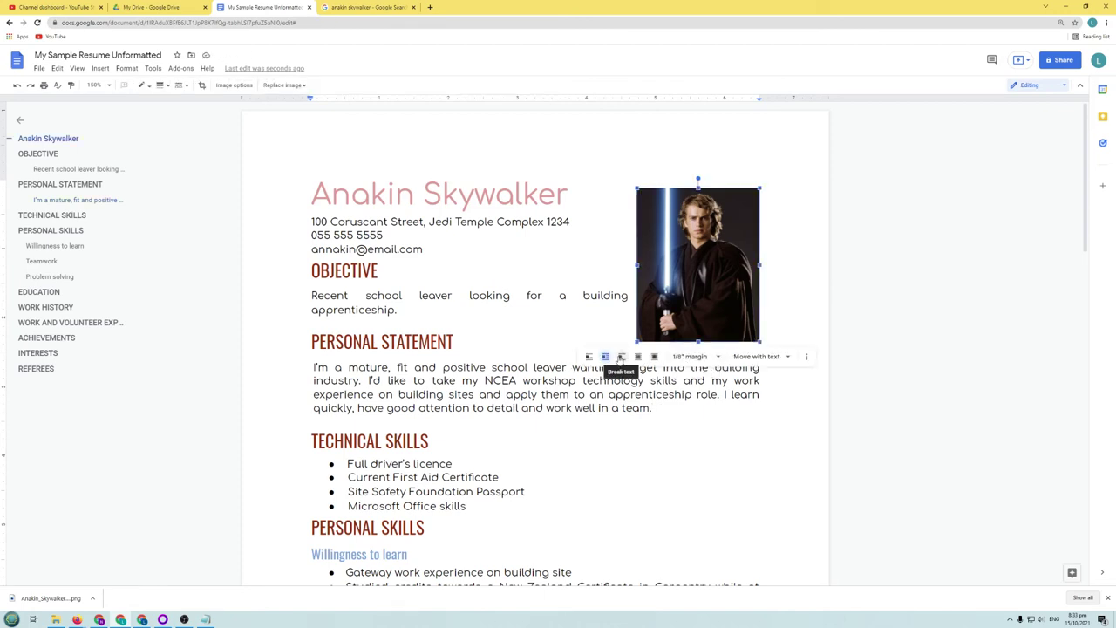
click(620, 358)
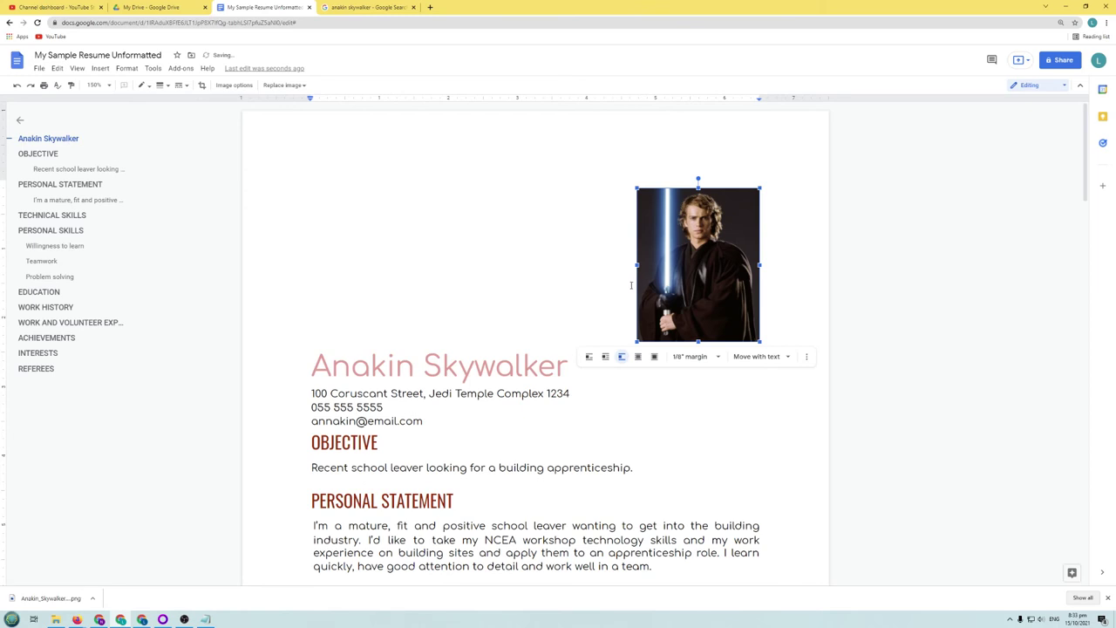
drag(673, 273, 527, 496)
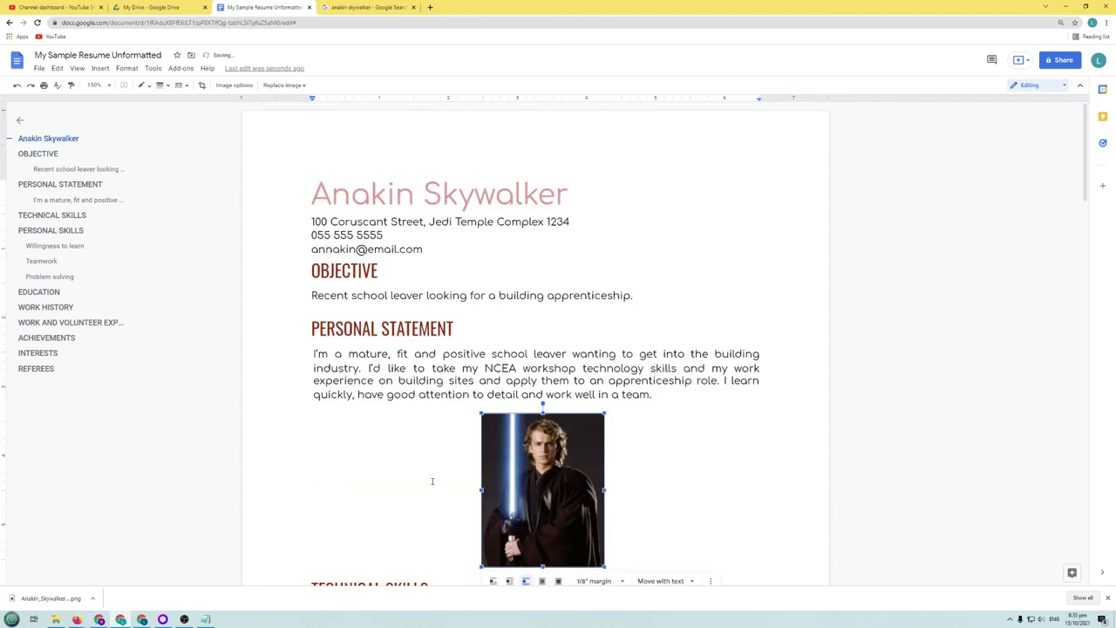
scroll(479, 471, down, 2)
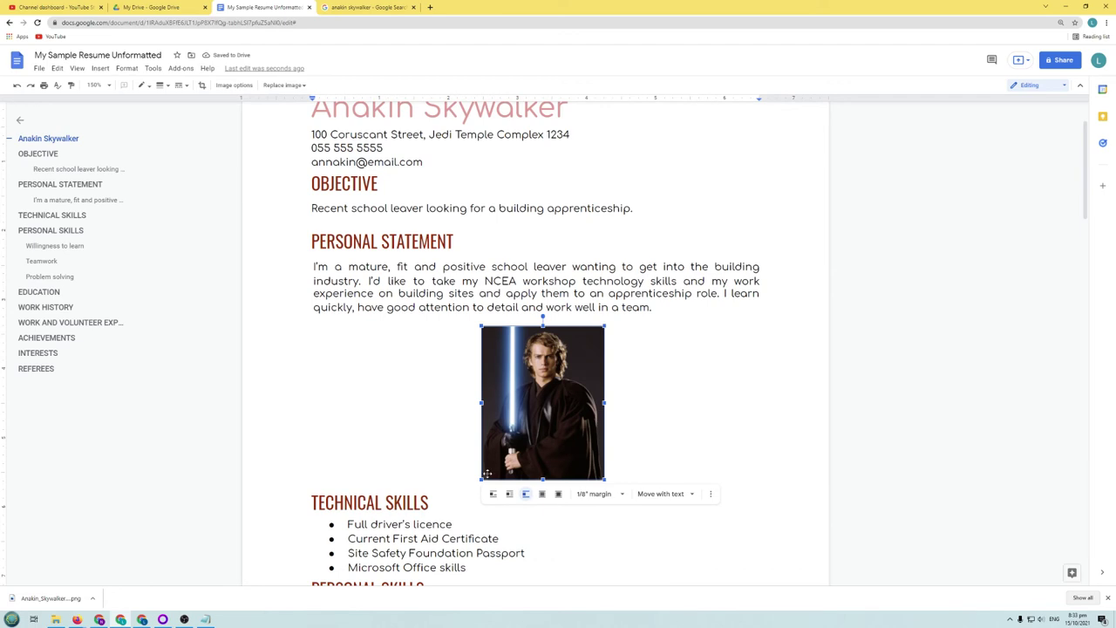
Step: Set the portrait's layout to behind text and move it over the right end of the personal statement paragraph
click(542, 497)
drag(545, 444, 683, 366)
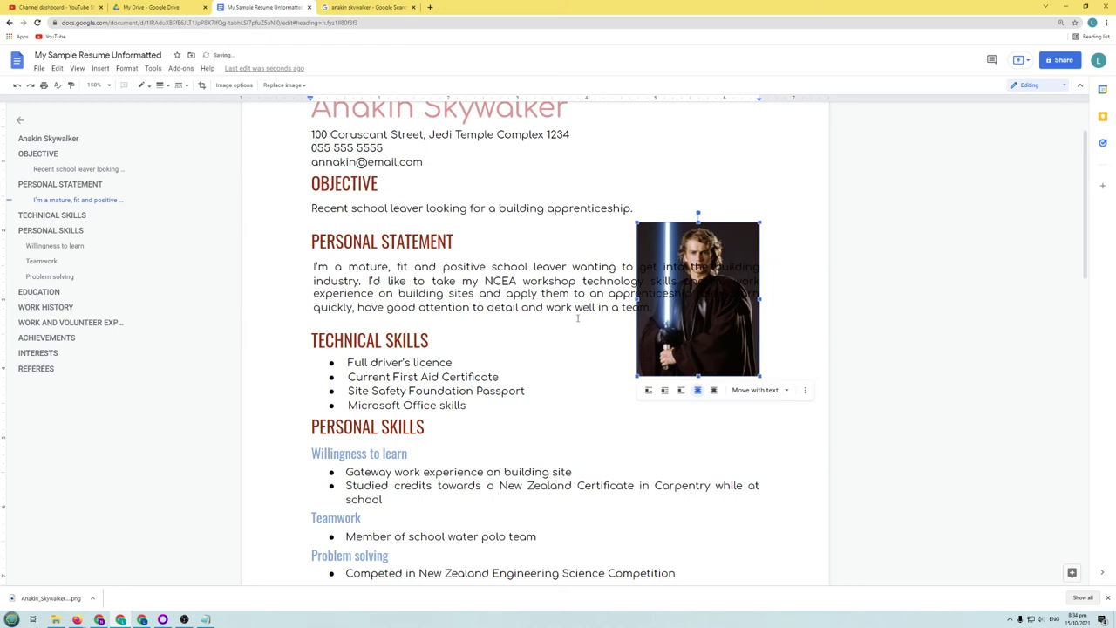
click(587, 294)
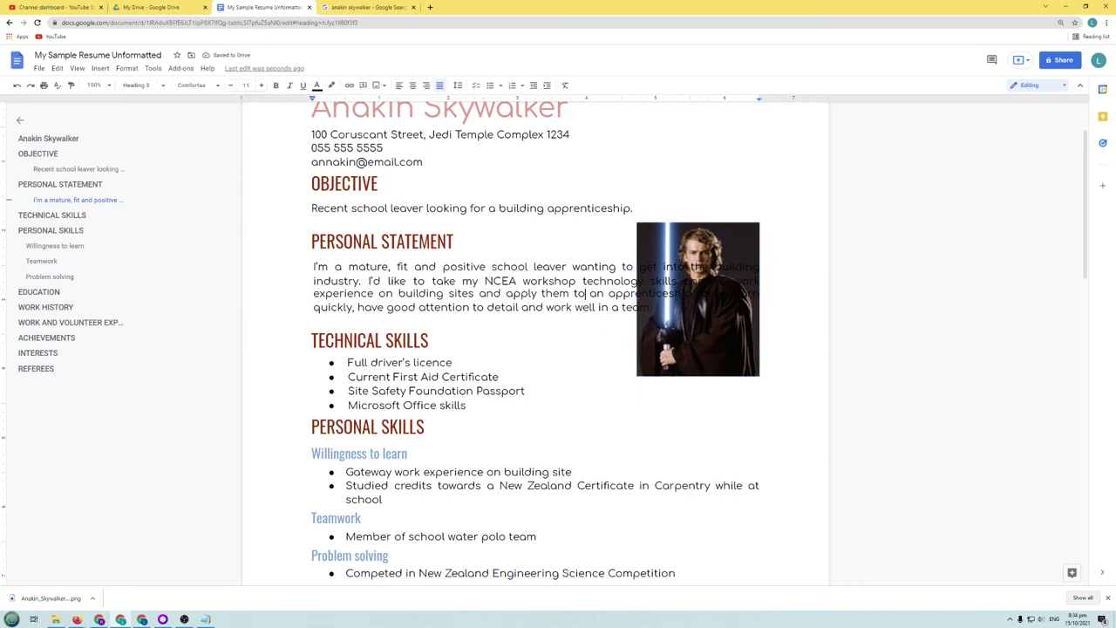
Step: Set the portrait's layout to in front of text
click(694, 334)
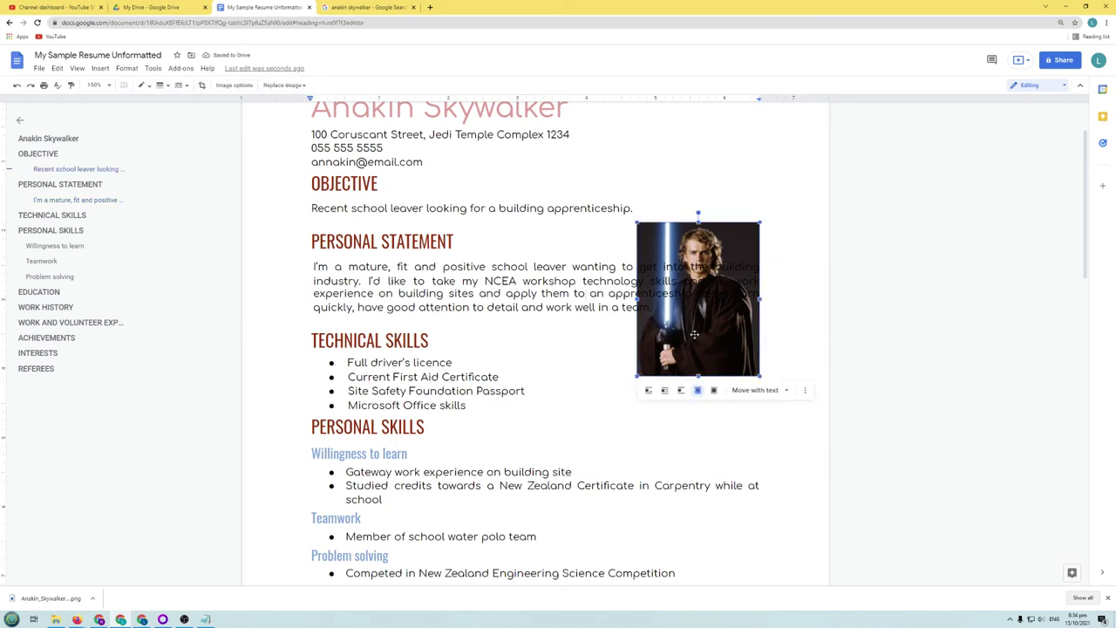
click(714, 391)
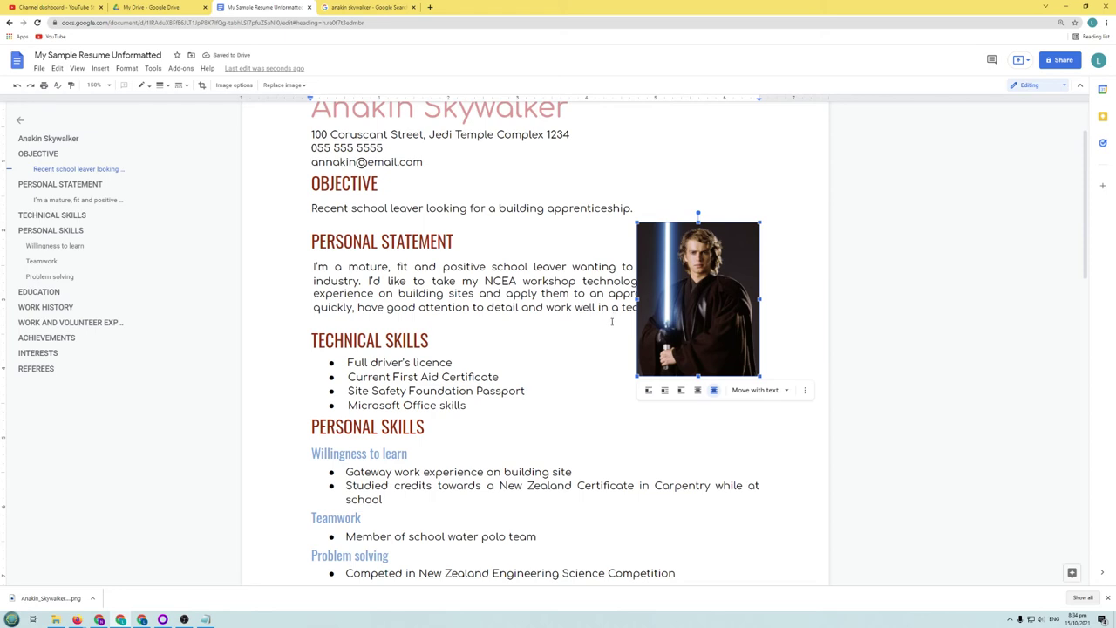
click(585, 351)
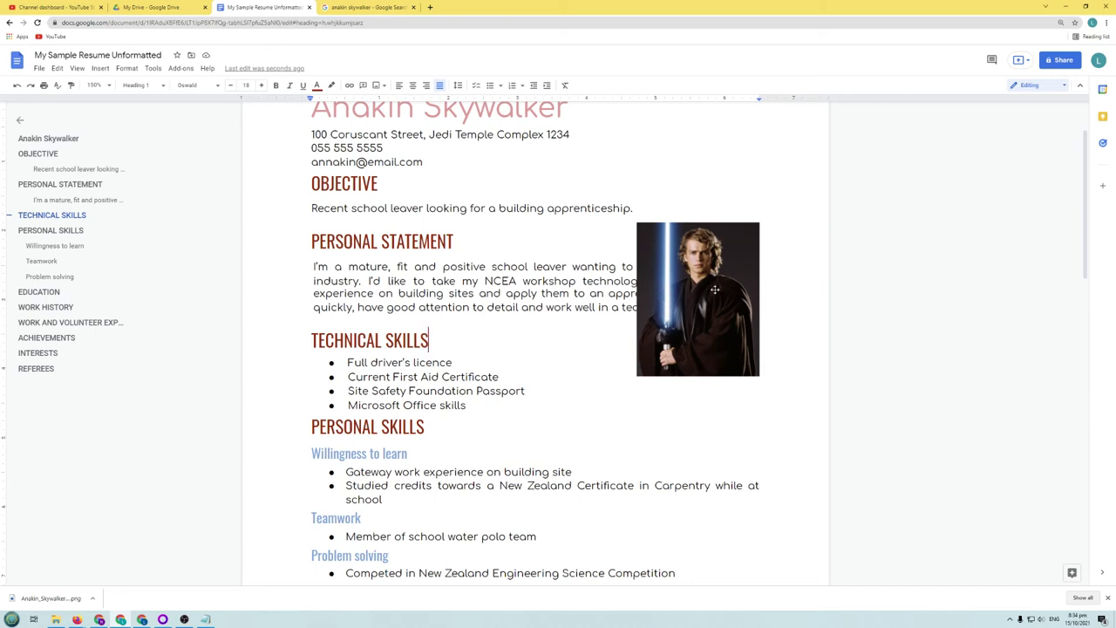
Step: Set the portrait's layout to wrap text and move it back beside the large name line at the right margin
click(694, 336)
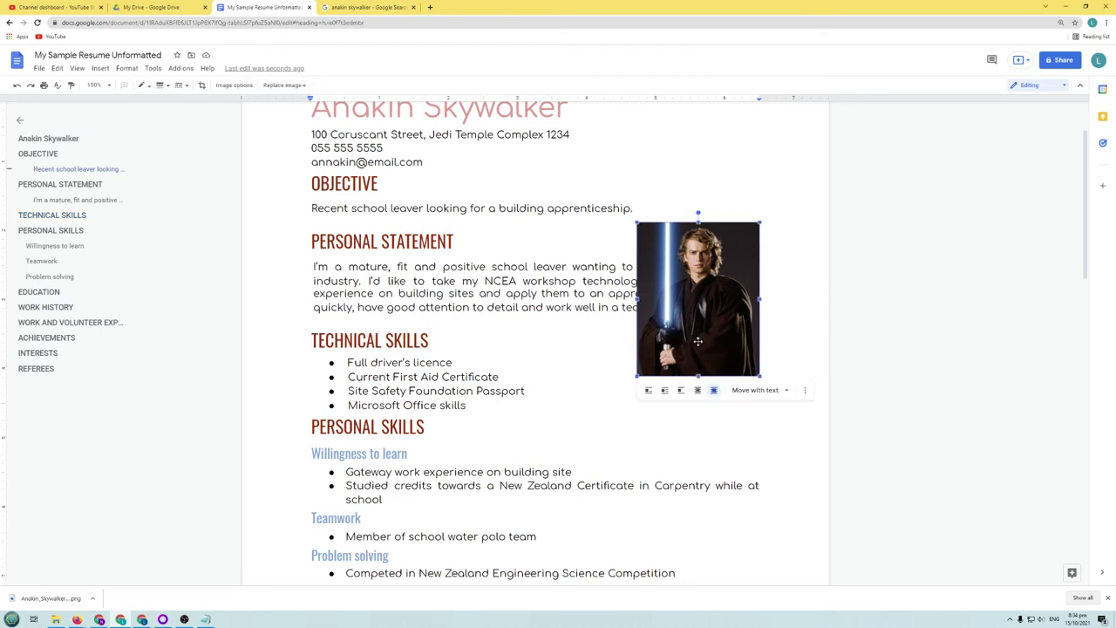
click(664, 390)
drag(688, 362, 702, 233)
scroll(697, 262, up, 1)
drag(691, 298, 689, 283)
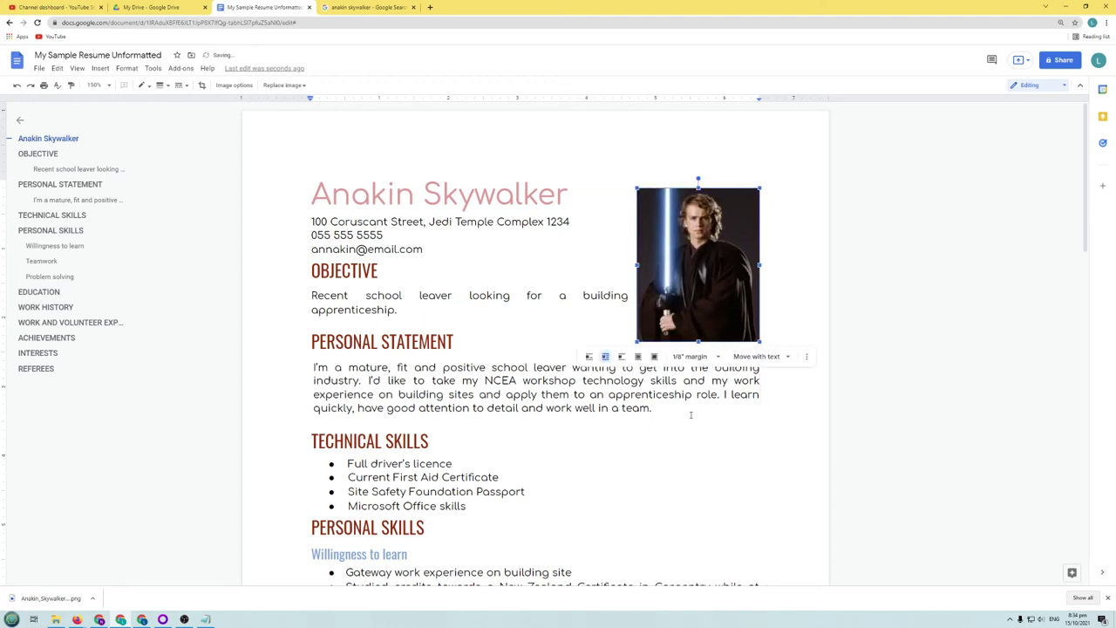
click(685, 442)
Step: Set the wrapped portrait's text margin to 0 inches
click(713, 312)
click(718, 358)
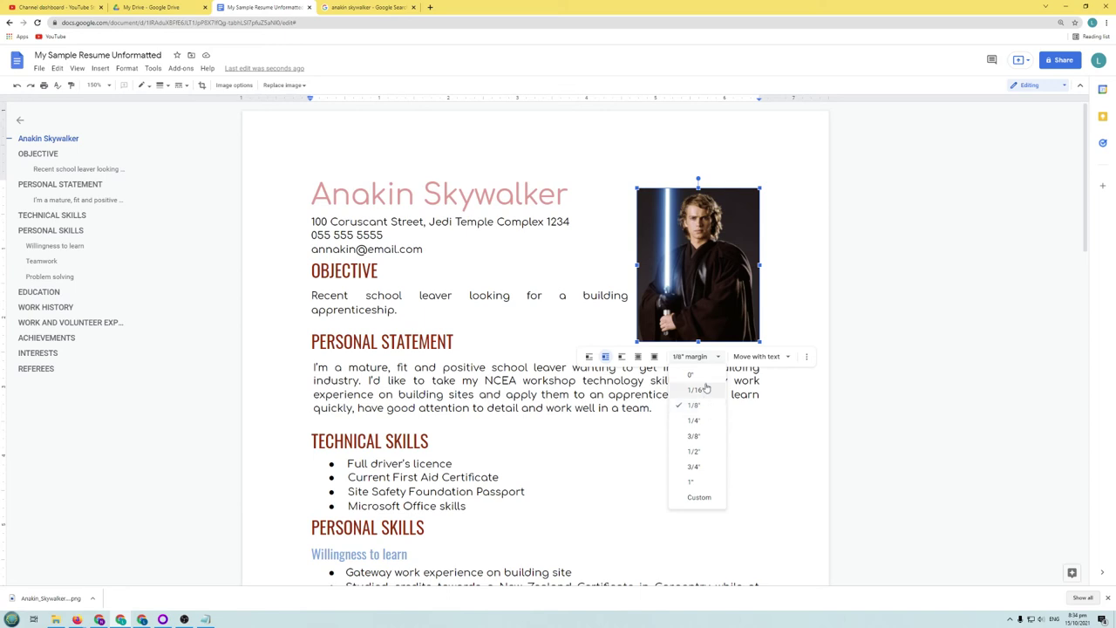
click(705, 377)
click(699, 410)
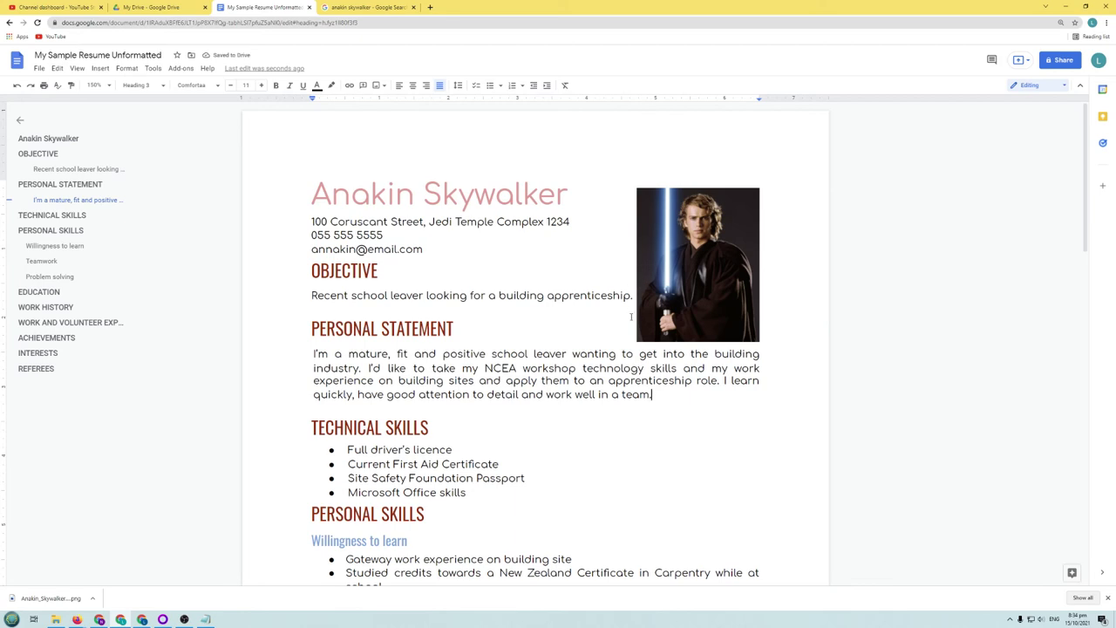
Step: Move the portrait down beside the Objective and Personal Statement sections, and set its text margin to 1/16 inch
drag(700, 295, 699, 373)
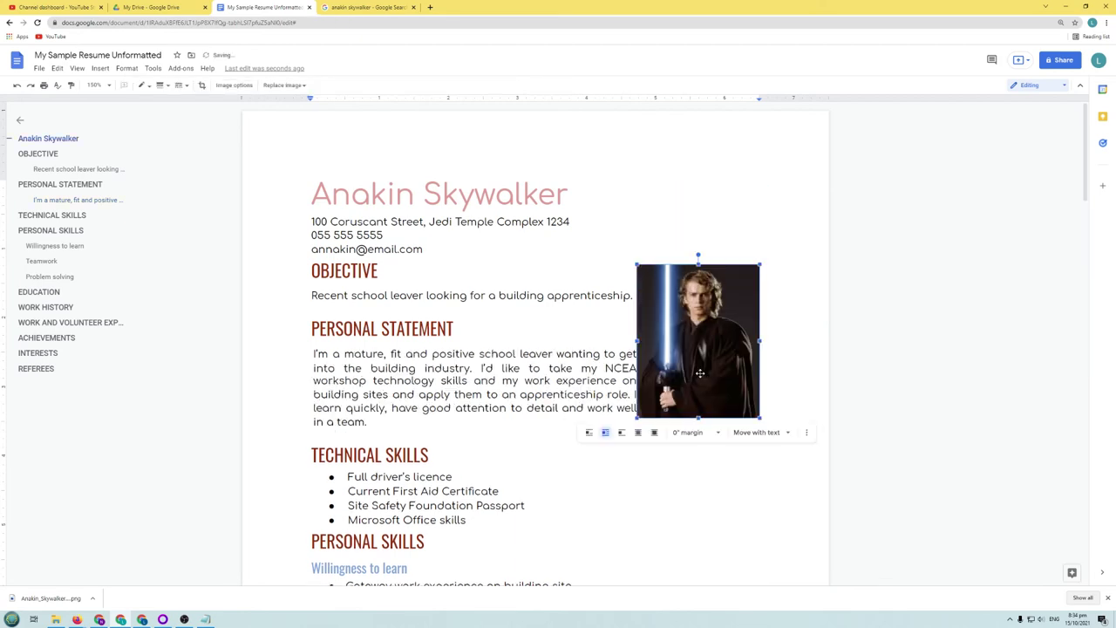
click(657, 478)
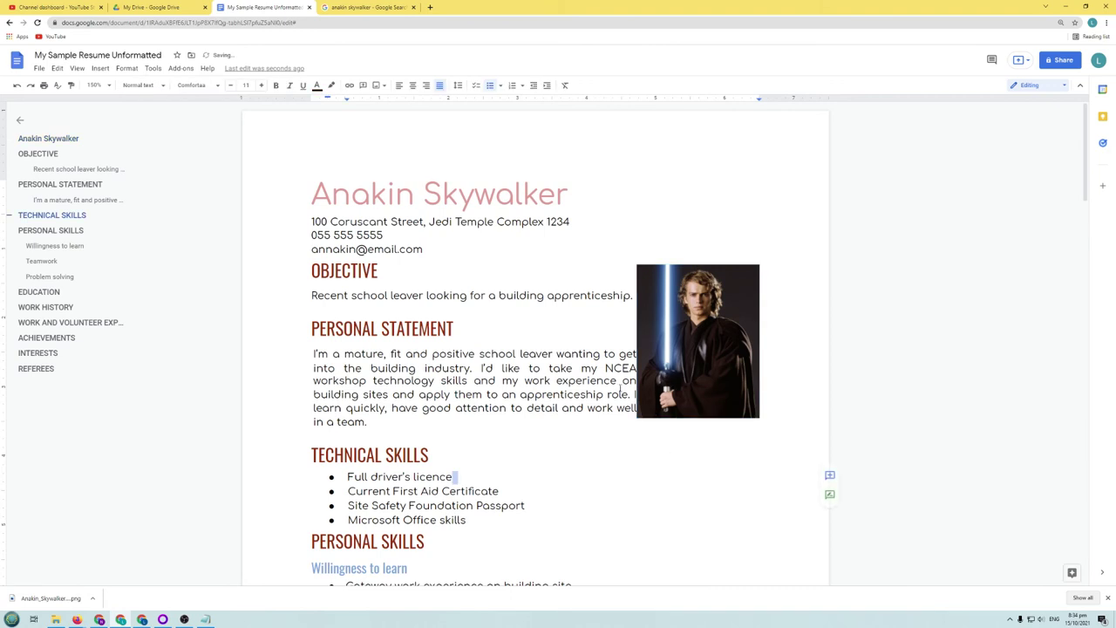
click(706, 399)
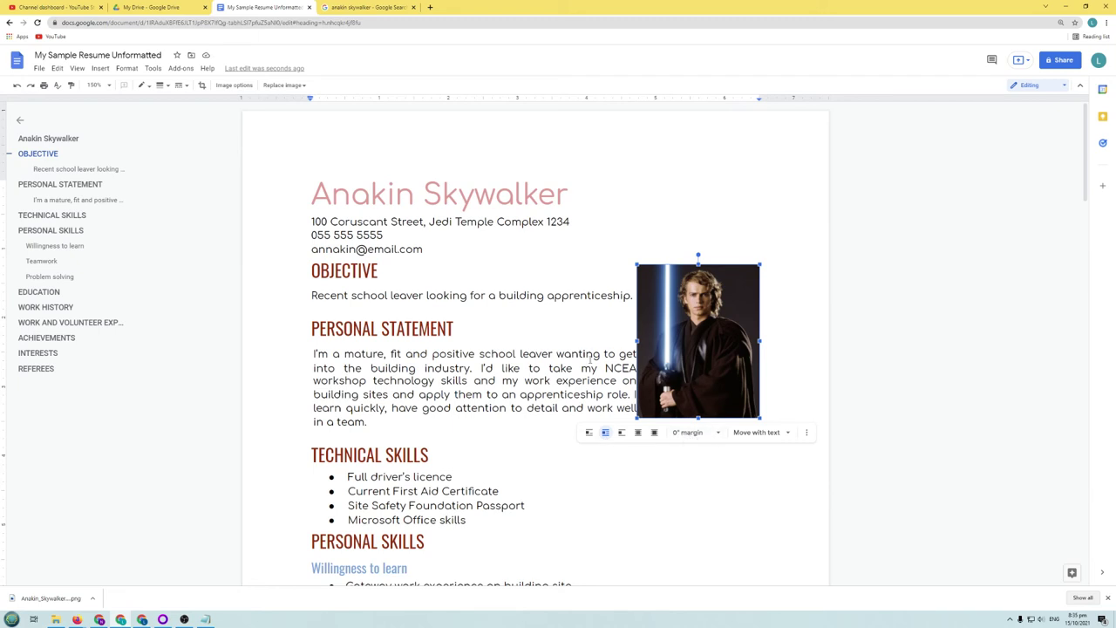
click(717, 433)
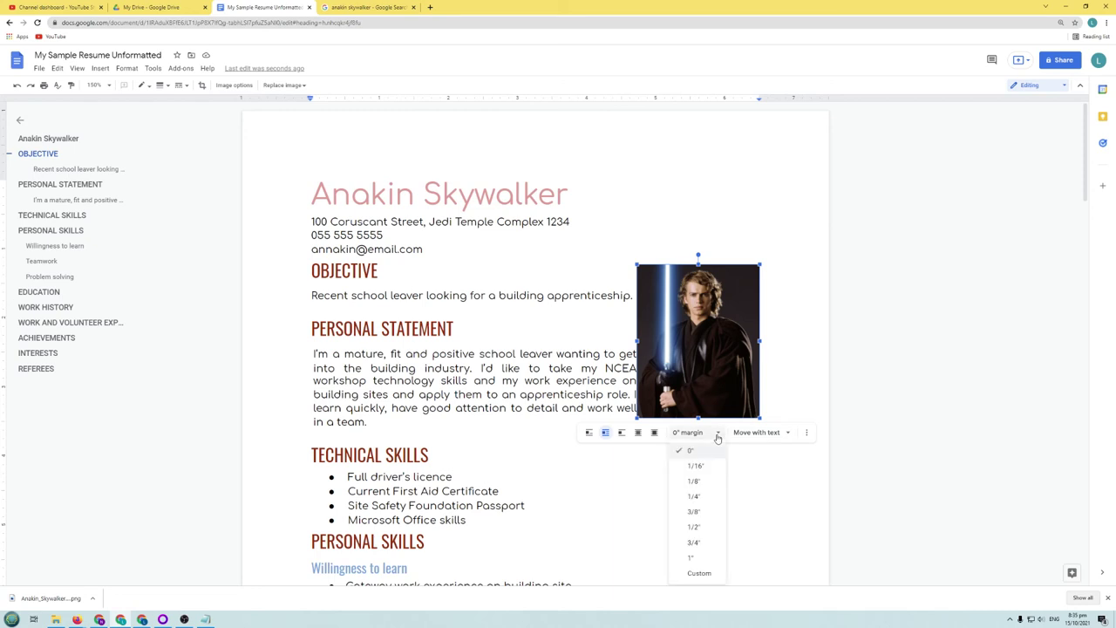
click(705, 464)
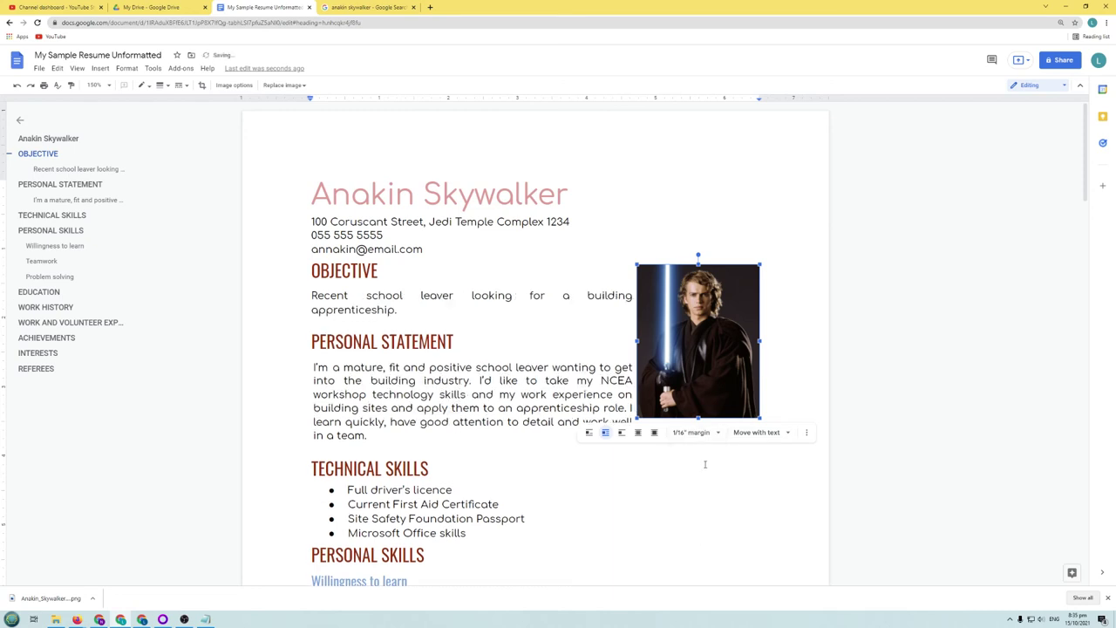
click(658, 503)
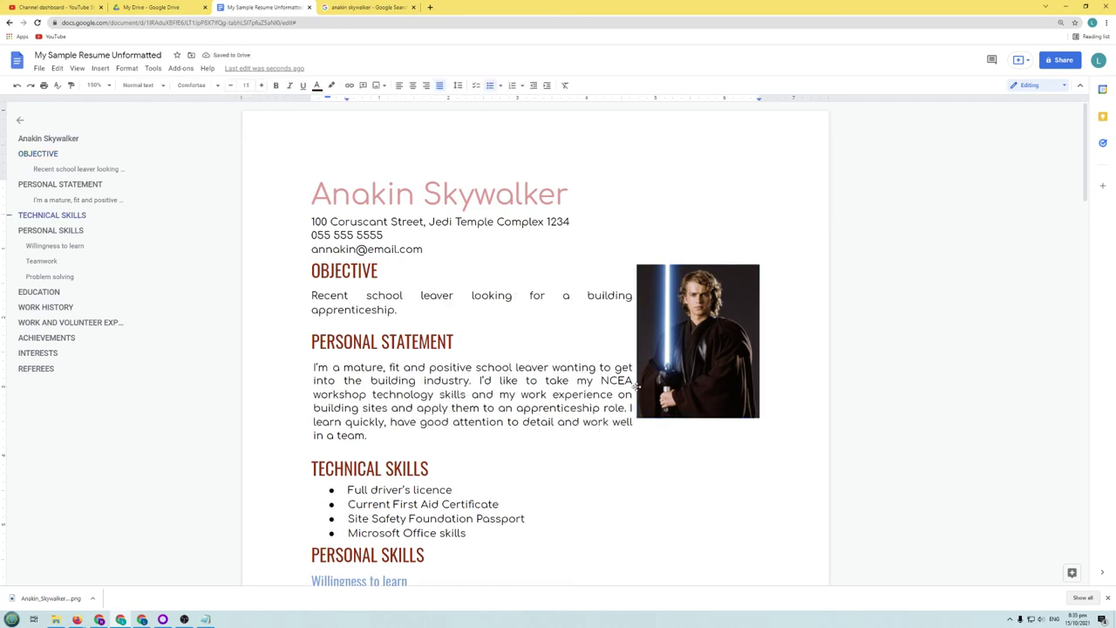
Step: Try text margins of 0, 1/16 and 1/8 inch in turn on the wrapped portrait
click(687, 385)
click(692, 433)
click(692, 451)
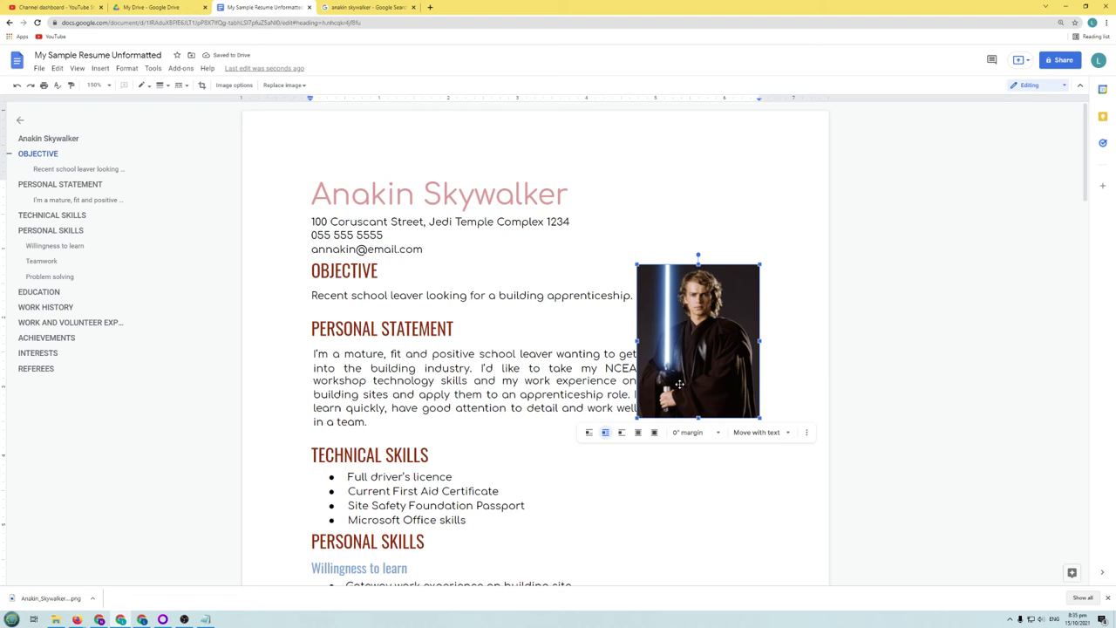
click(710, 434)
click(698, 463)
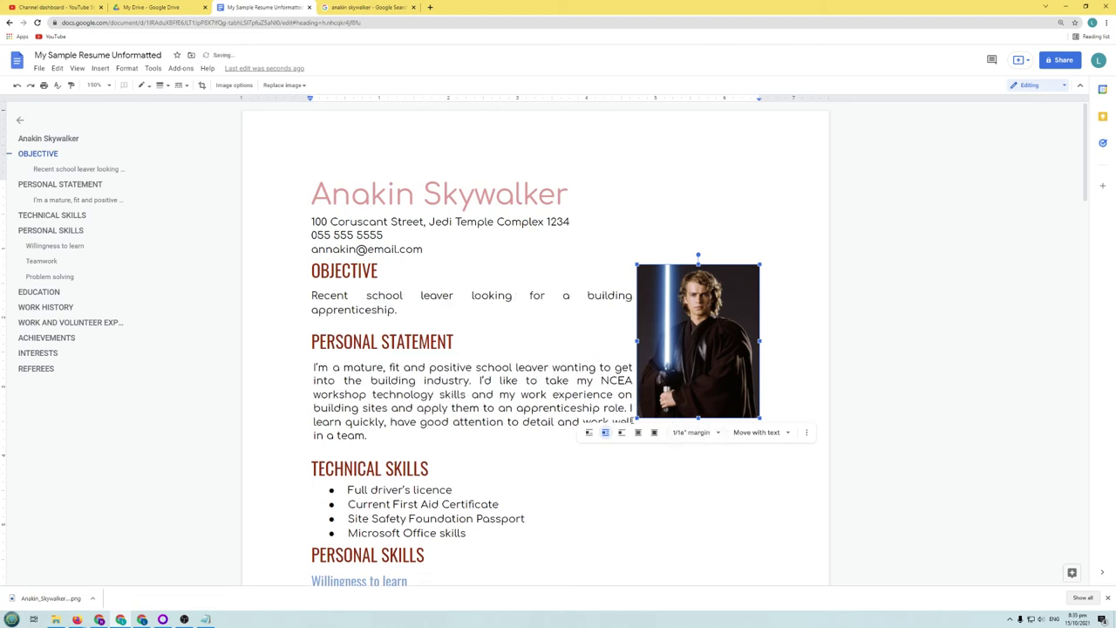
click(698, 433)
click(705, 476)
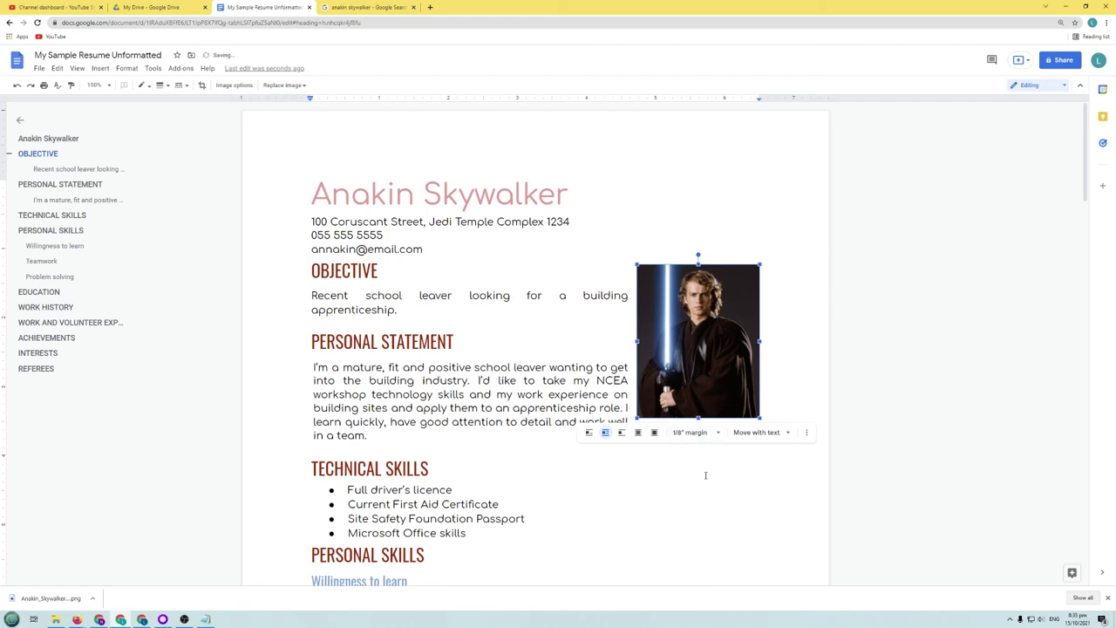
Step: Set the wrapped portrait's text margin to 3/8 inch
click(702, 433)
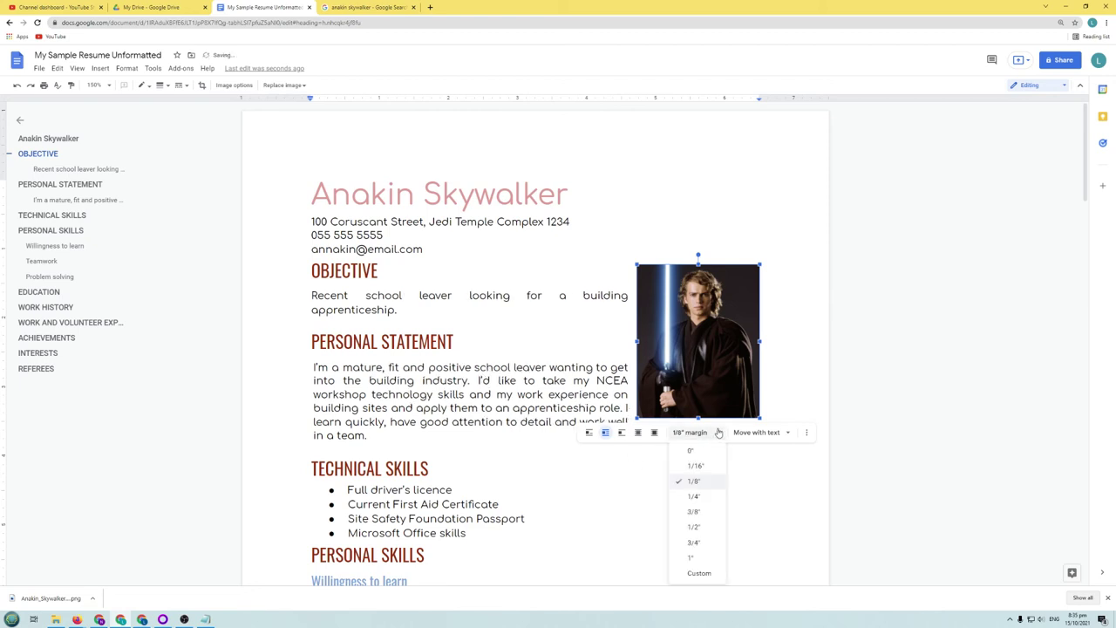
click(702, 513)
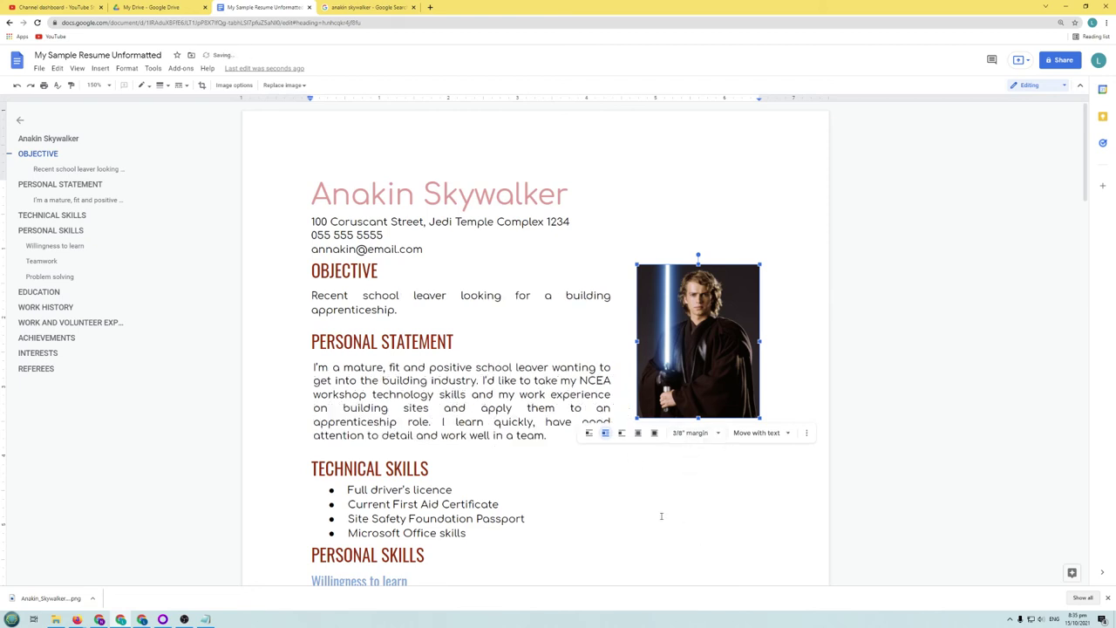
click(661, 513)
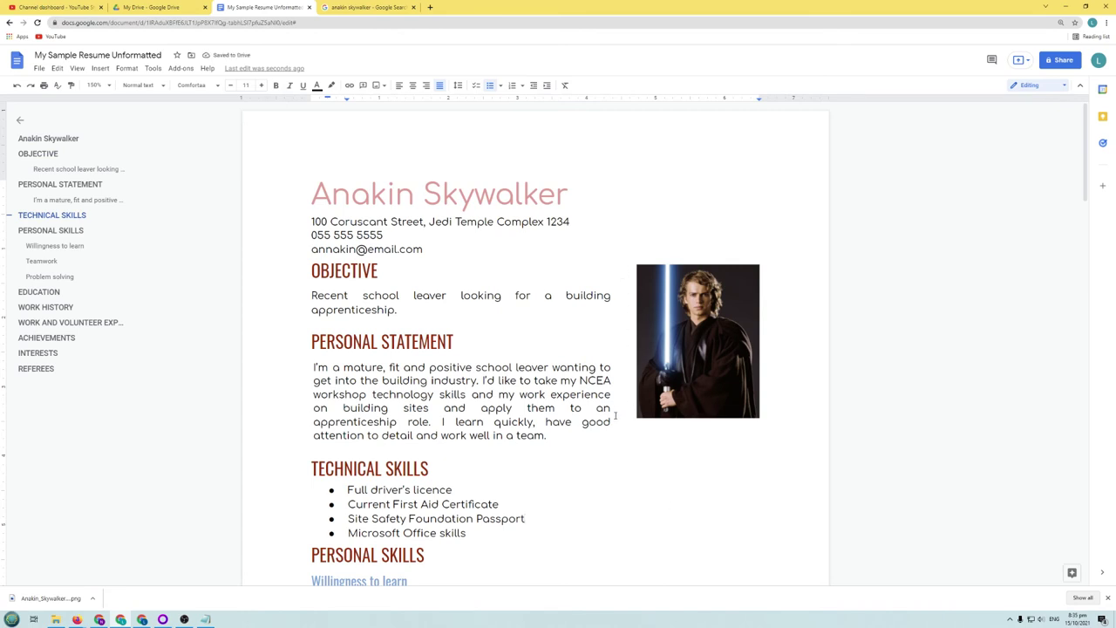
Step: Set the wrapped portrait's text margin to 1/16 inch and open its custom margin settings
drag(698, 356, 697, 356)
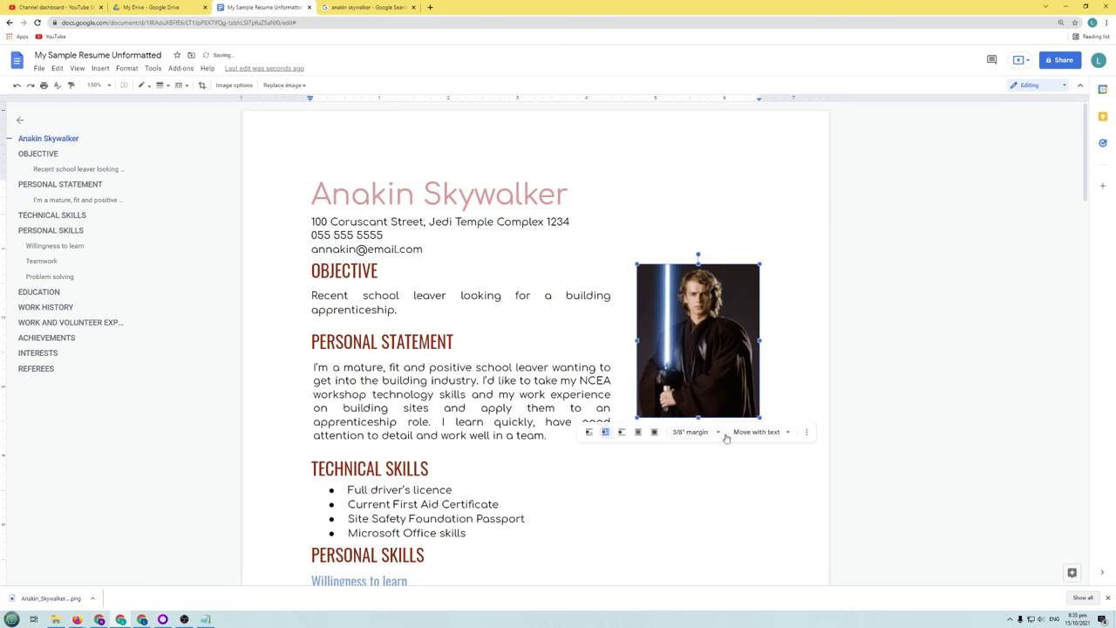
click(717, 431)
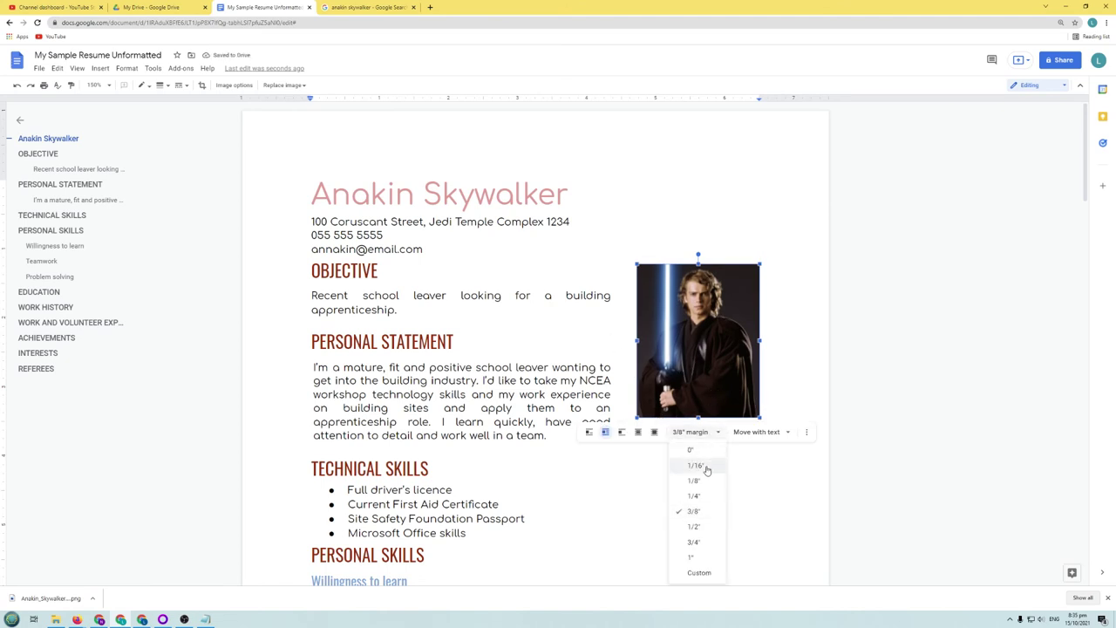
click(707, 468)
click(716, 432)
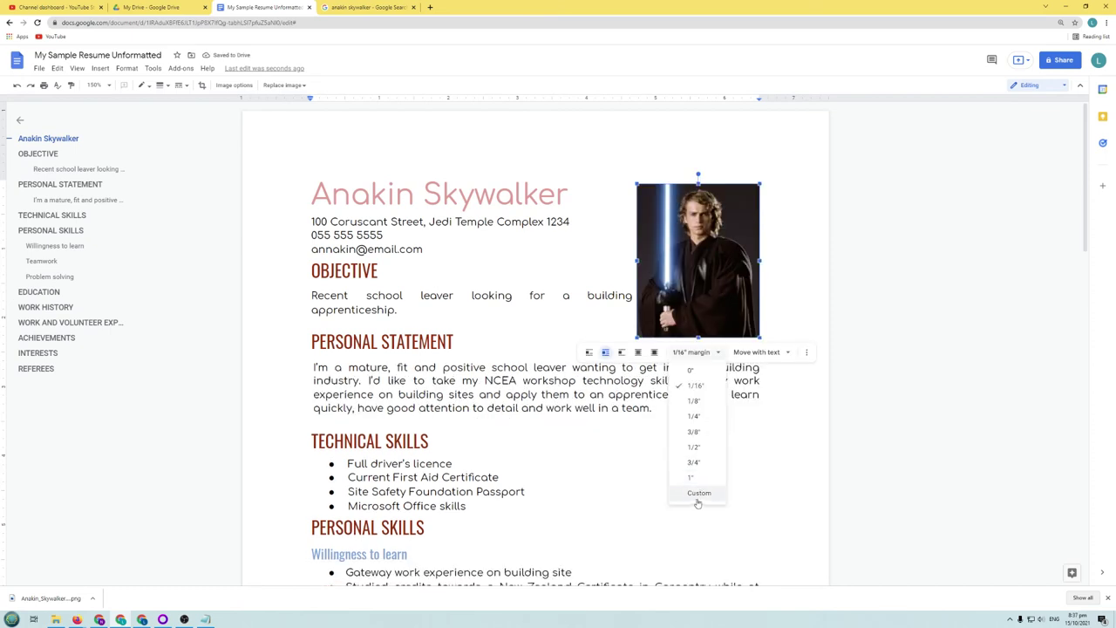
click(697, 494)
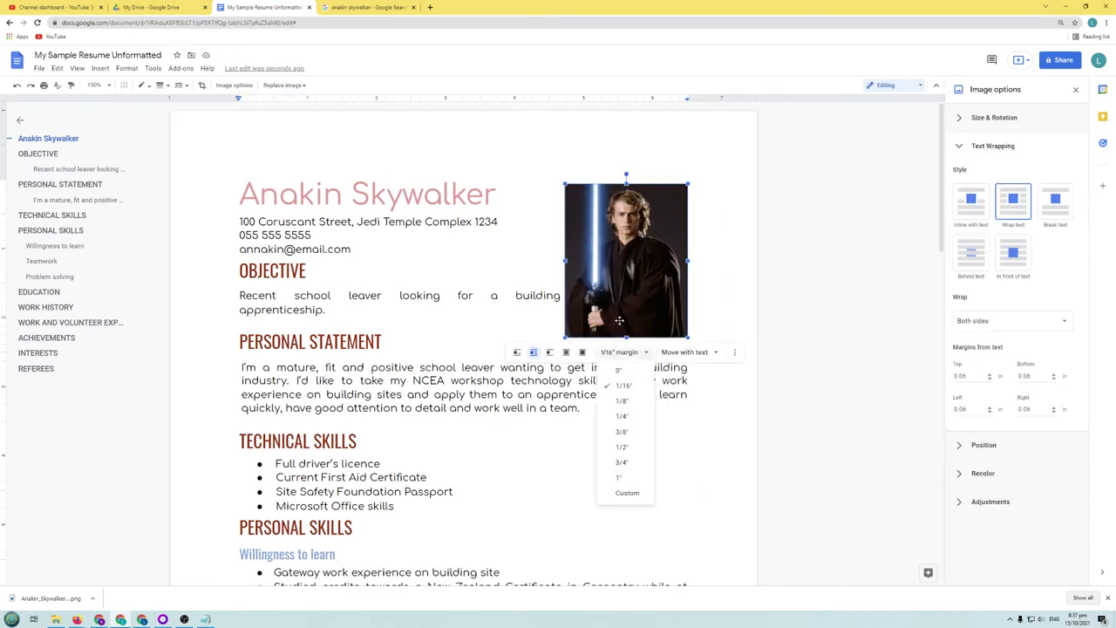
click(619, 320)
Step: Move the wrapped portrait down into the Personal Statement paragraph so the text flows on both sides of it
drag(639, 271, 569, 445)
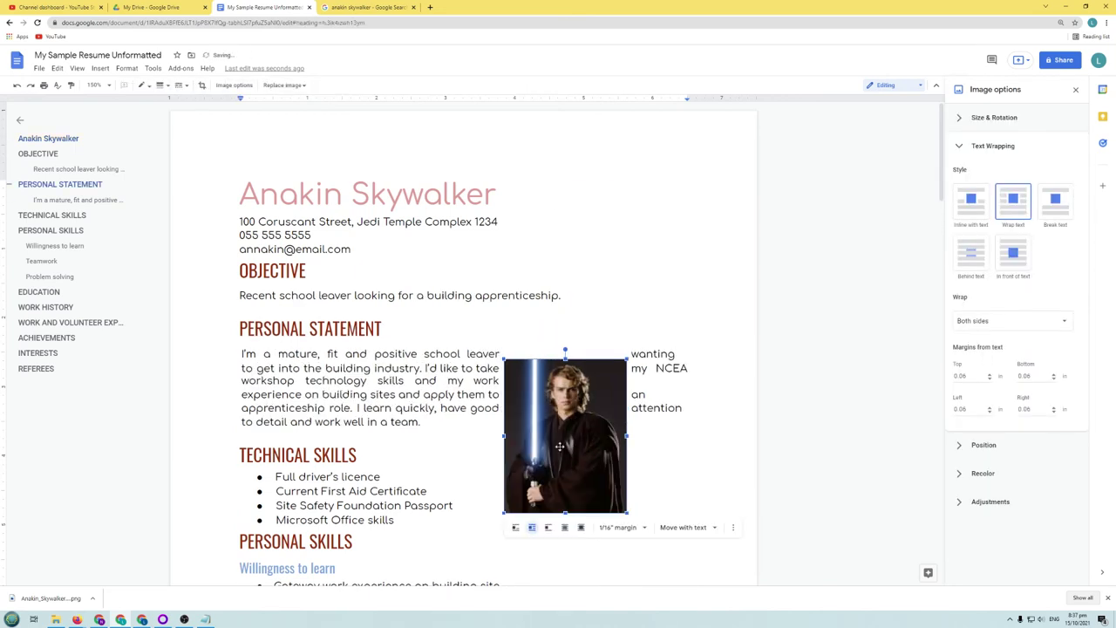
click(669, 407)
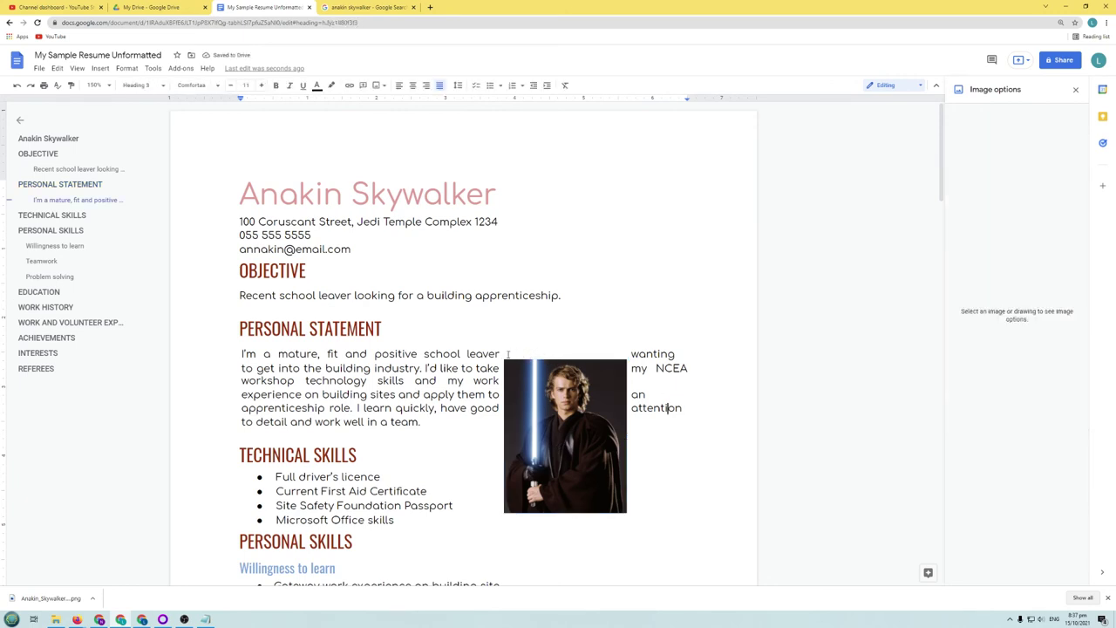
drag(569, 394, 566, 402)
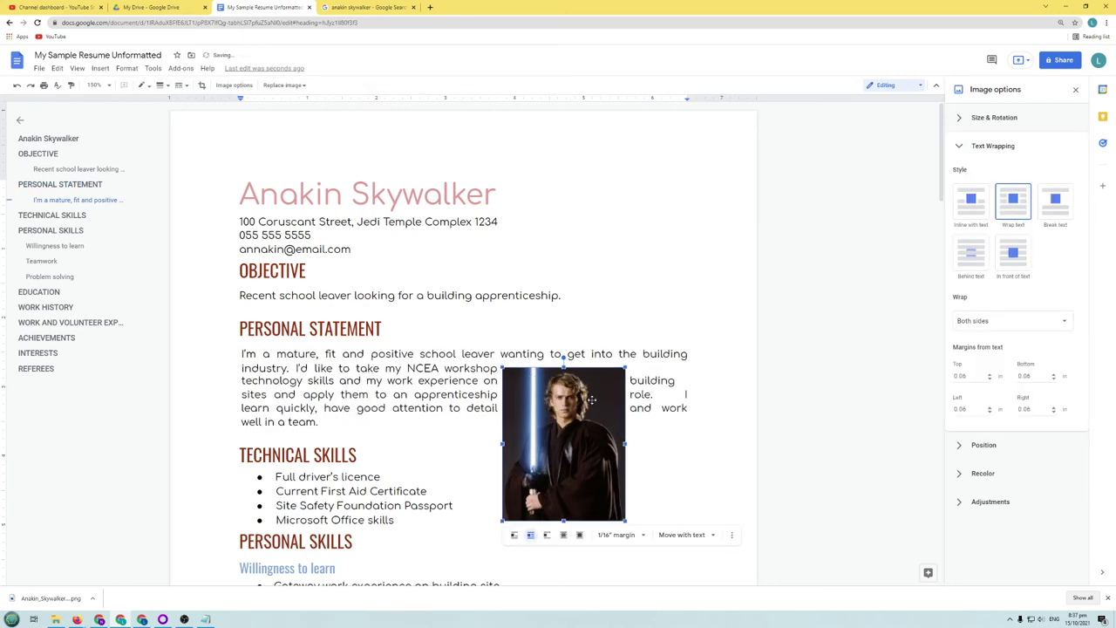
click(534, 365)
drag(508, 353, 589, 359)
click(539, 370)
Step: Set the portrait's top margin from text to 0 inches and nudge the portrait within the Personal Statement paragraph
drag(967, 376, 939, 380)
text(0)
drag(584, 415, 580, 415)
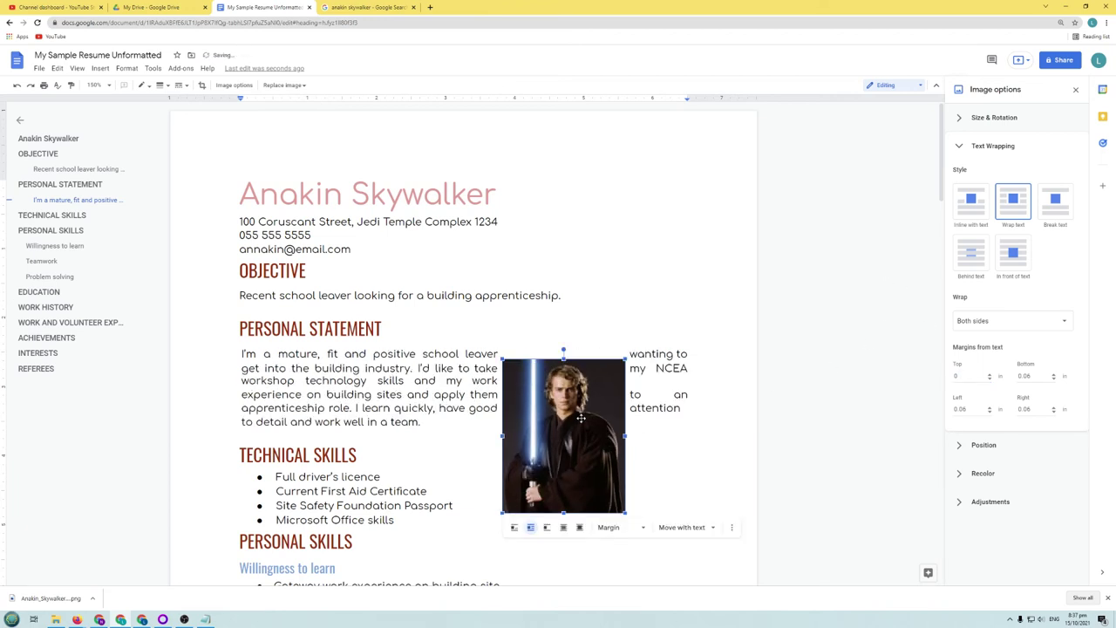
click(652, 407)
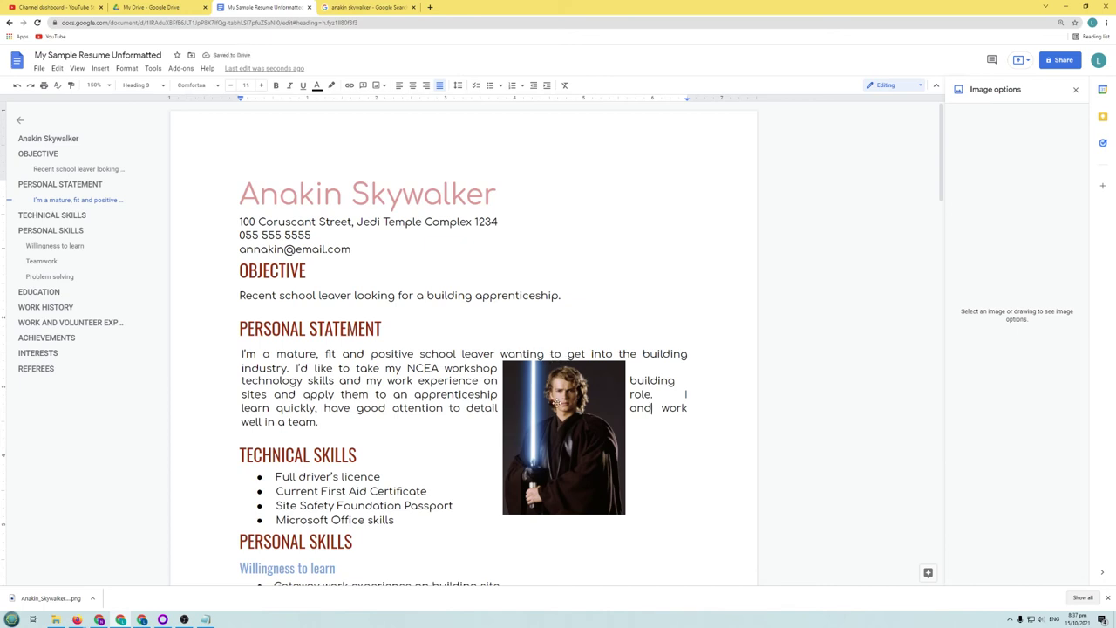
Step: Set the portrait's left margin from text to 0 inches
click(557, 401)
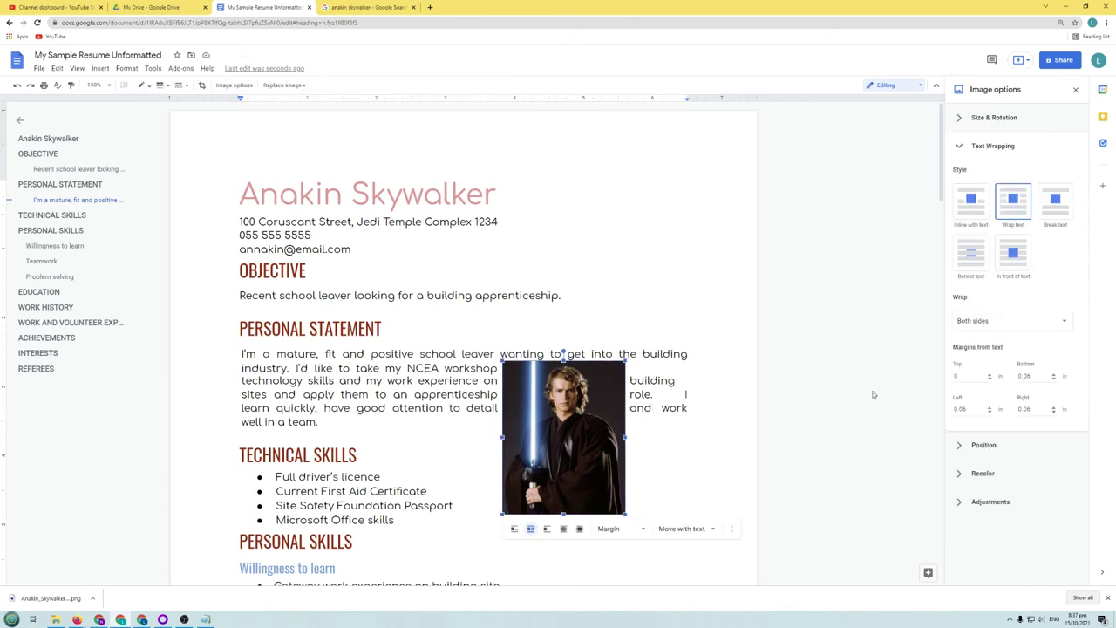
double_click(970, 403)
text(0)
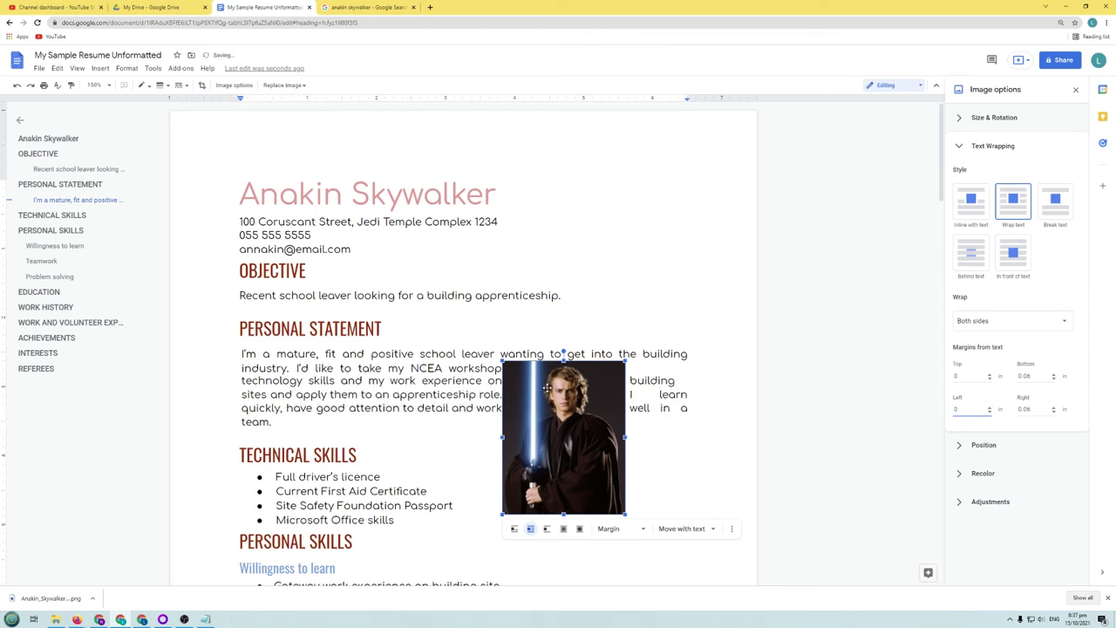
click(480, 381)
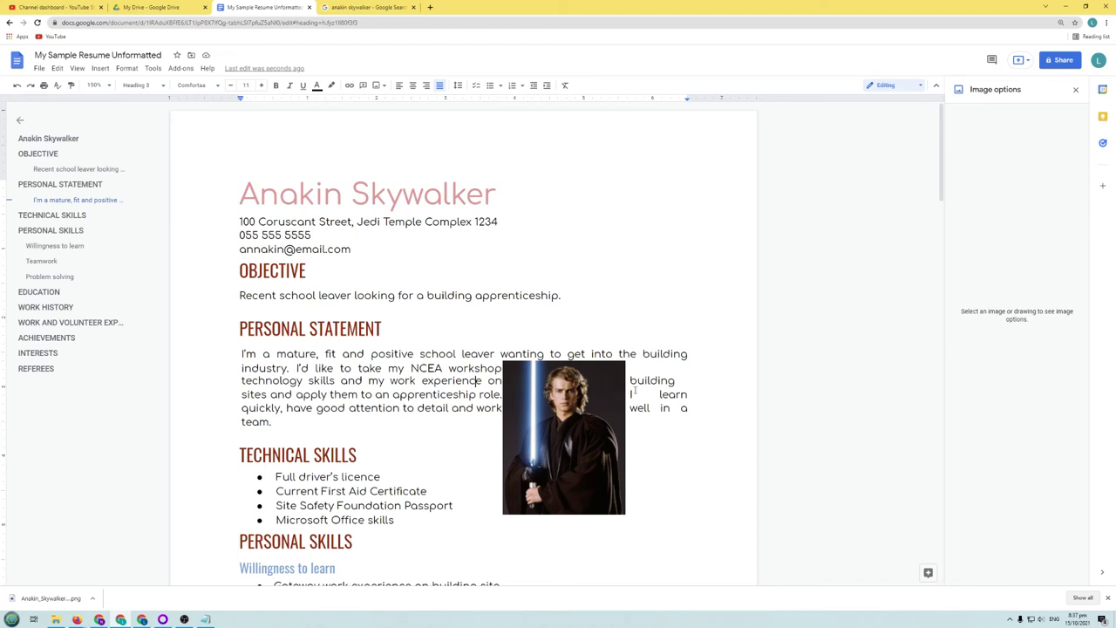
Step: Set the portrait's left margin from text to 0.1 inches
click(588, 425)
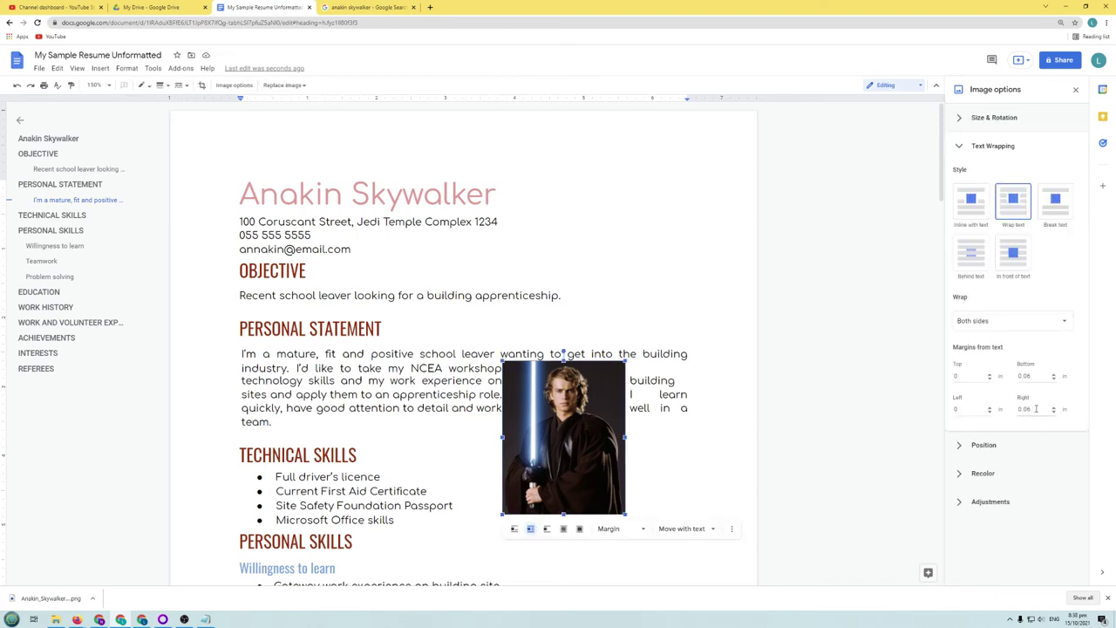
click(984, 410)
text(0.1)
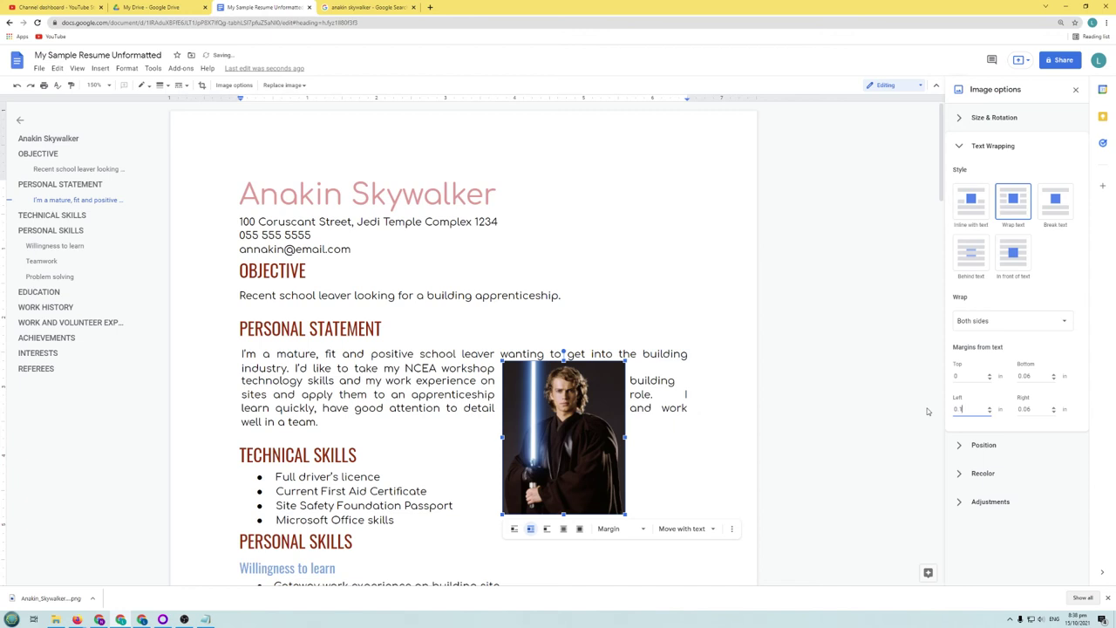
click(682, 418)
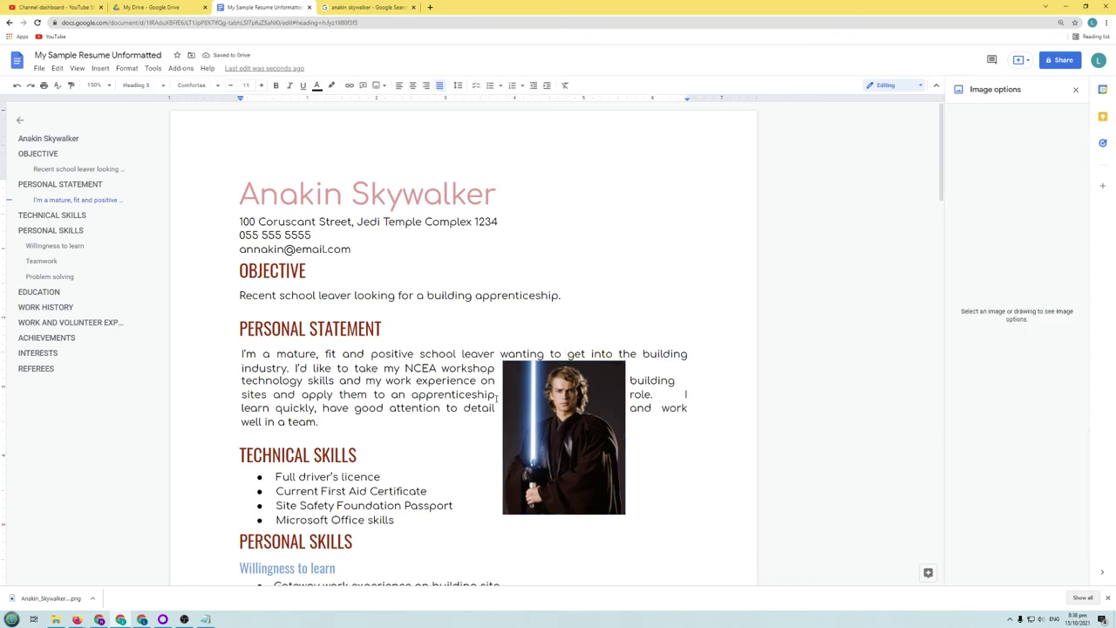
Step: Set a uniform 1/16 inch text margin on the portrait and move it back beside the name heading at the right page margin
click(574, 408)
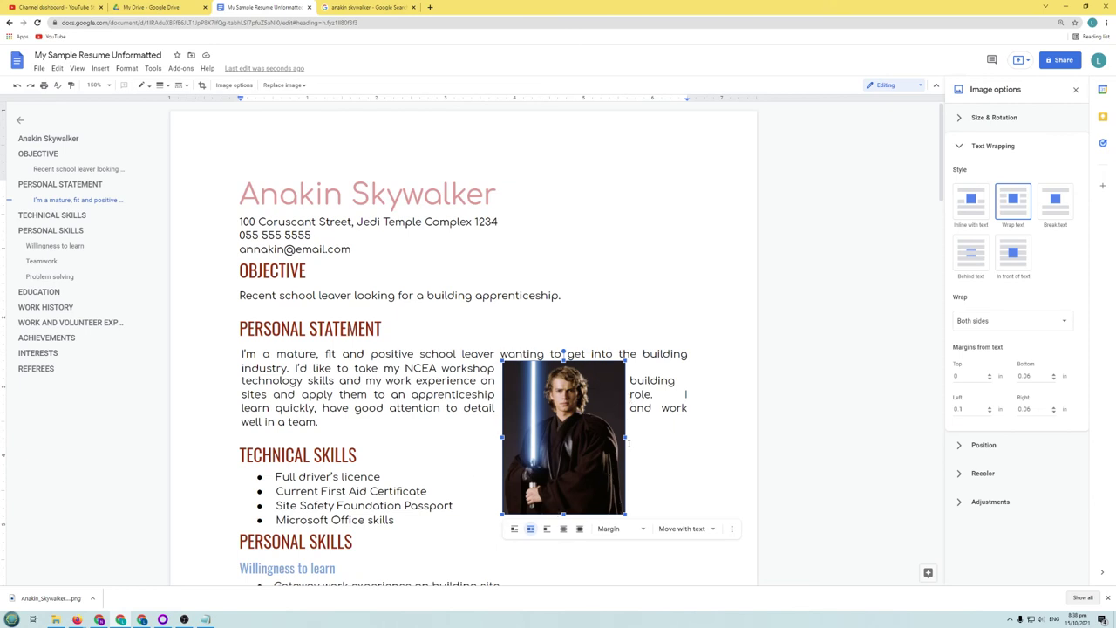
click(632, 529)
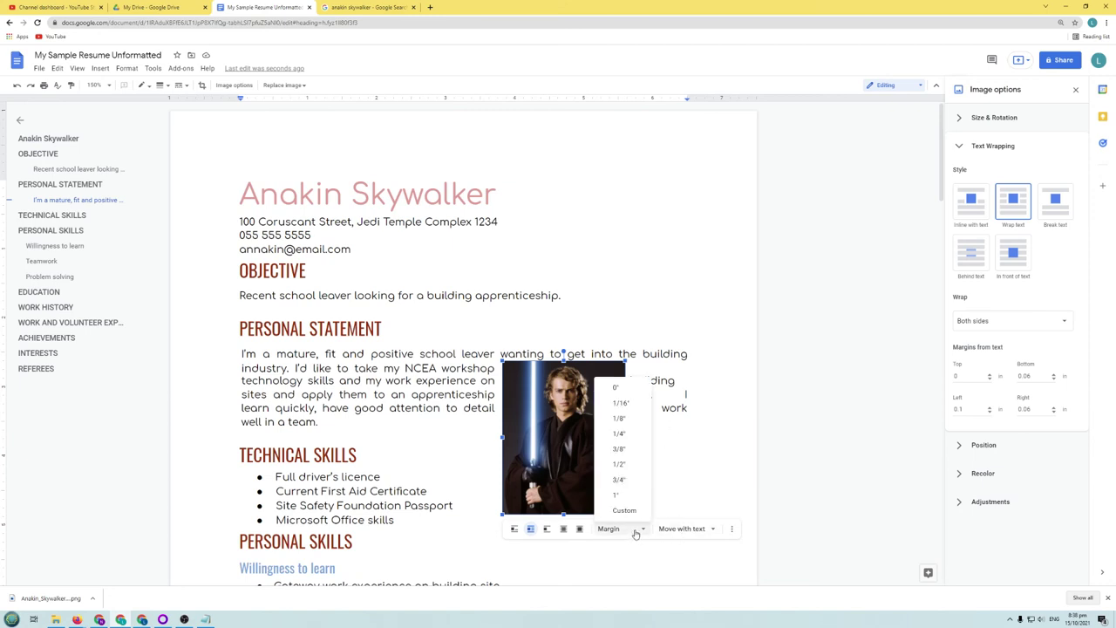
click(622, 404)
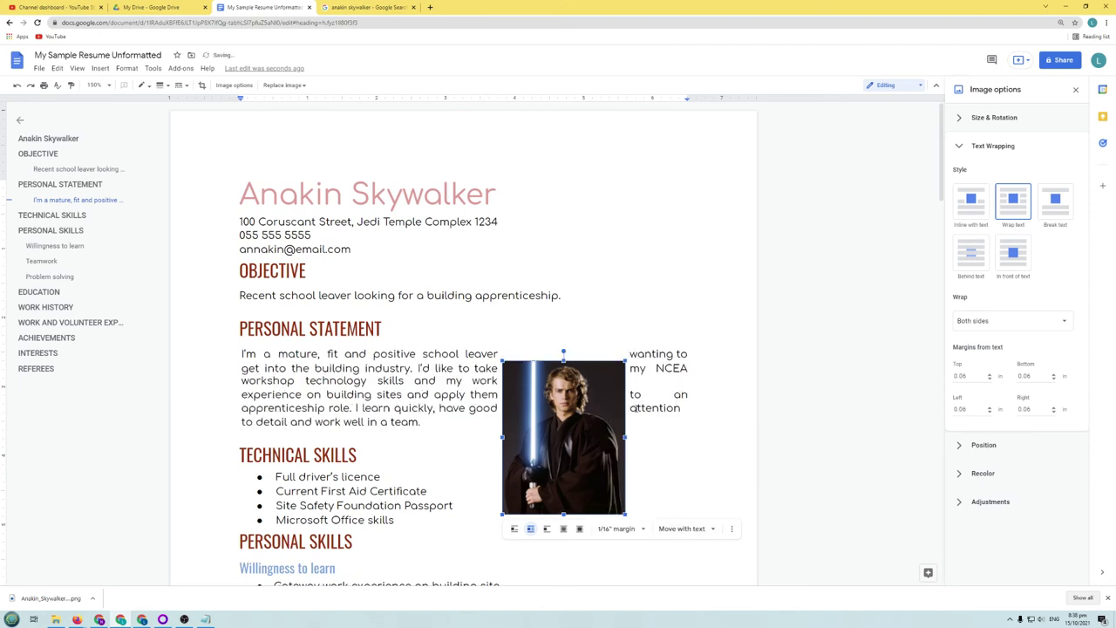
drag(567, 445, 628, 275)
click(608, 453)
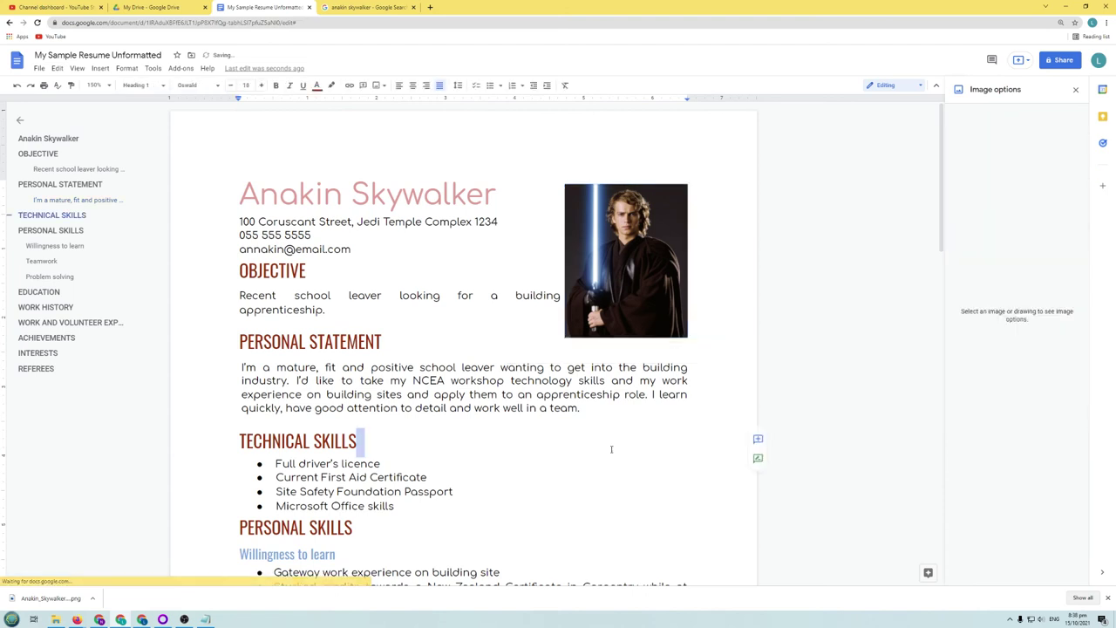
Step: Open the portrait's size and rotation options and set its rotation angle to 45 degrees
click(624, 286)
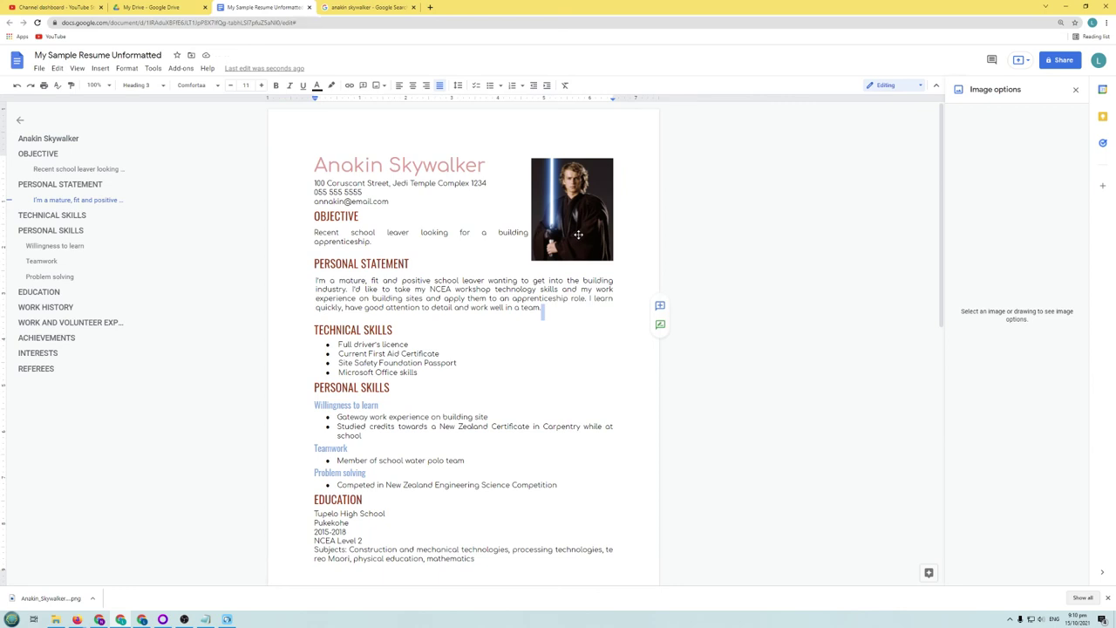
click(578, 235)
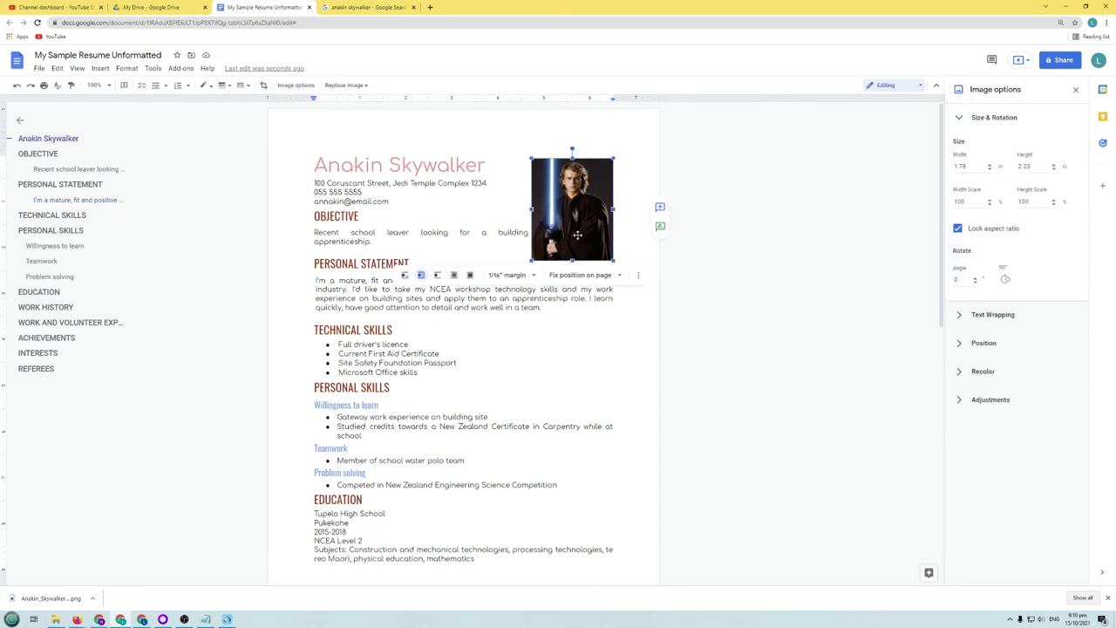
click(639, 278)
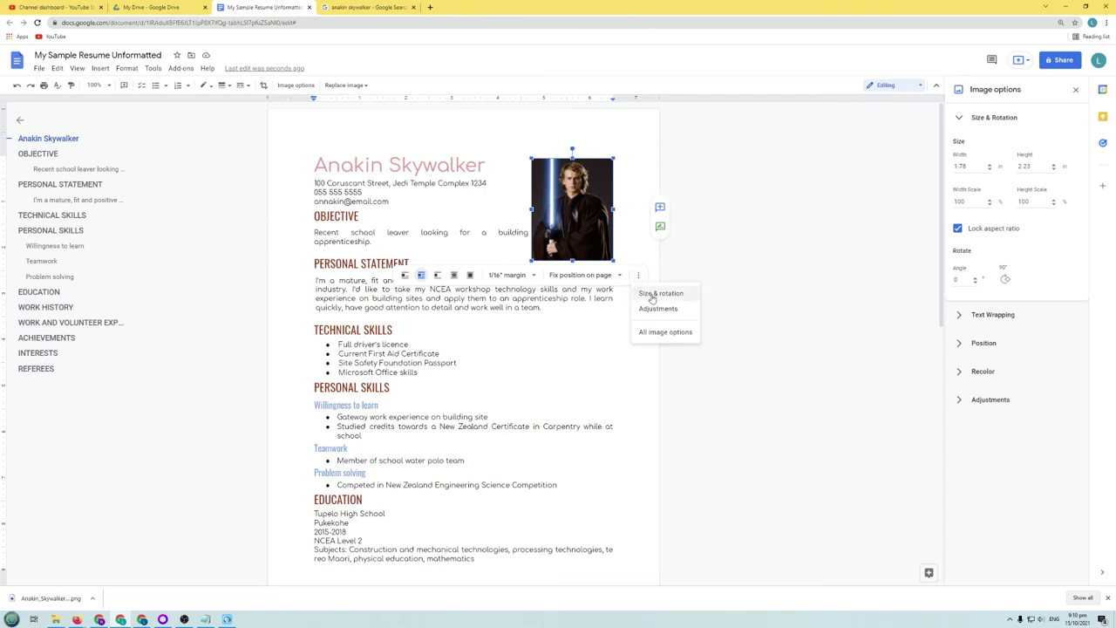
click(658, 296)
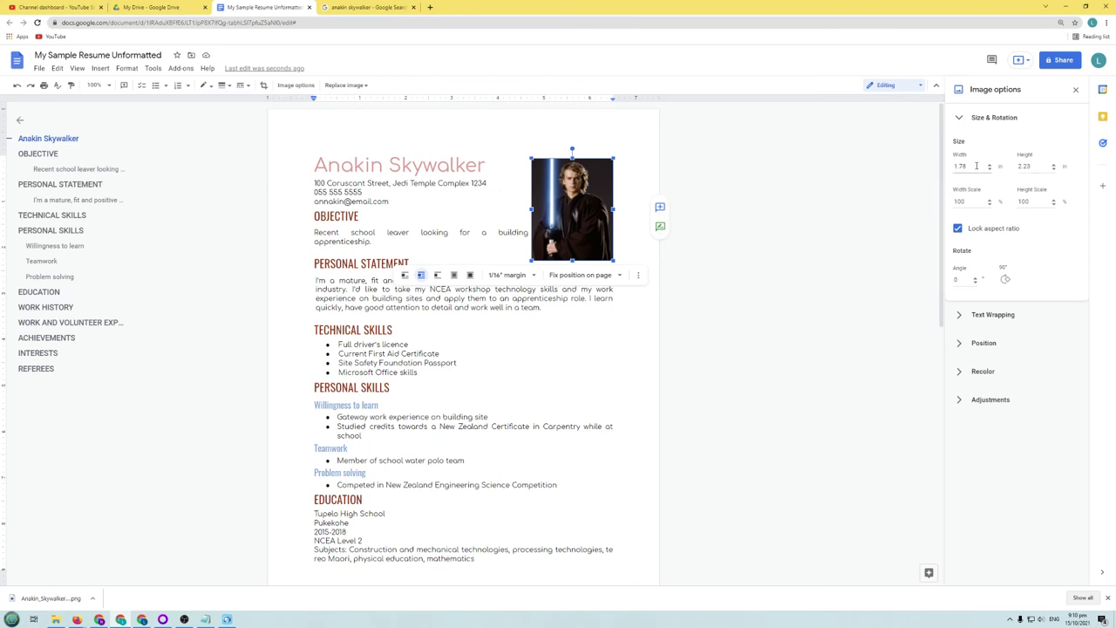
click(969, 166)
click(969, 279)
text(45)
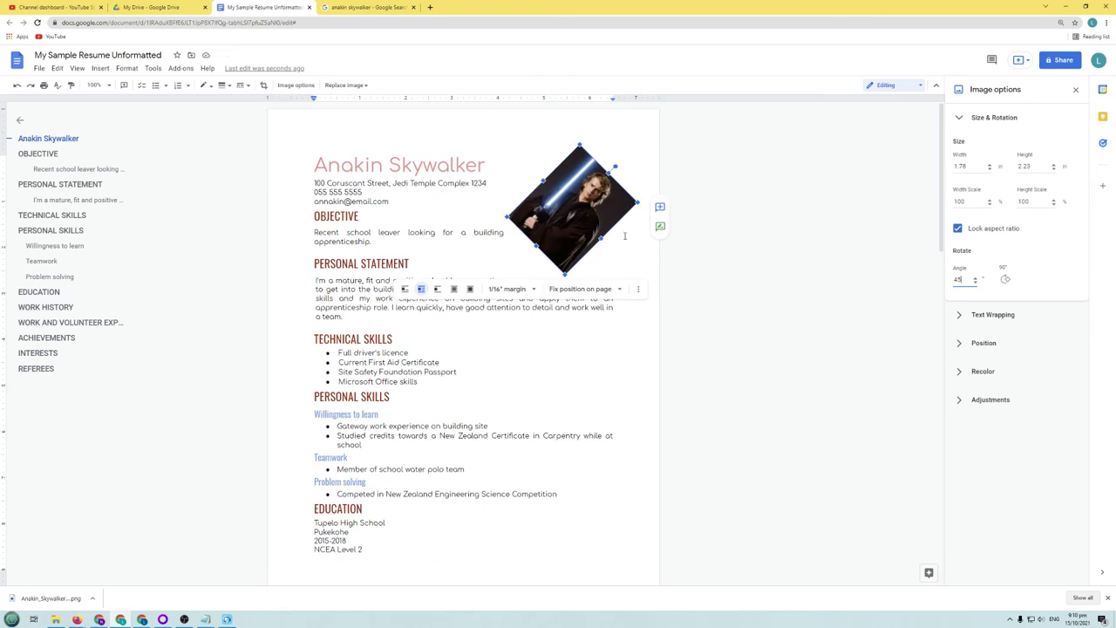
Step: Rotate the tilted portrait by 90 degrees four times, and set its rotation angle to 0 degrees
click(1003, 282)
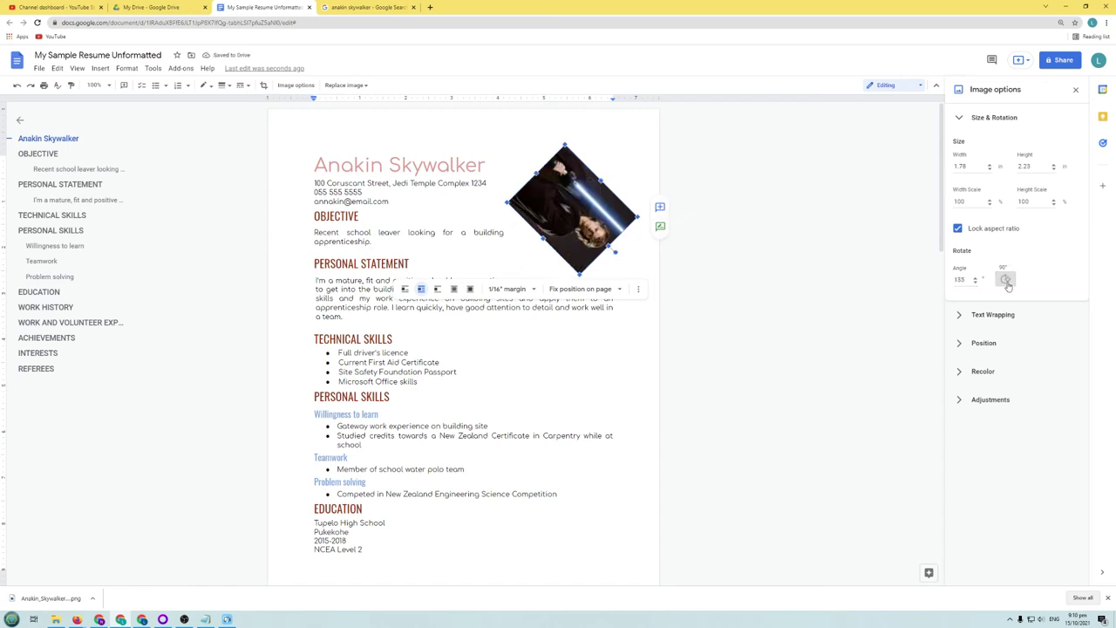
click(1005, 281)
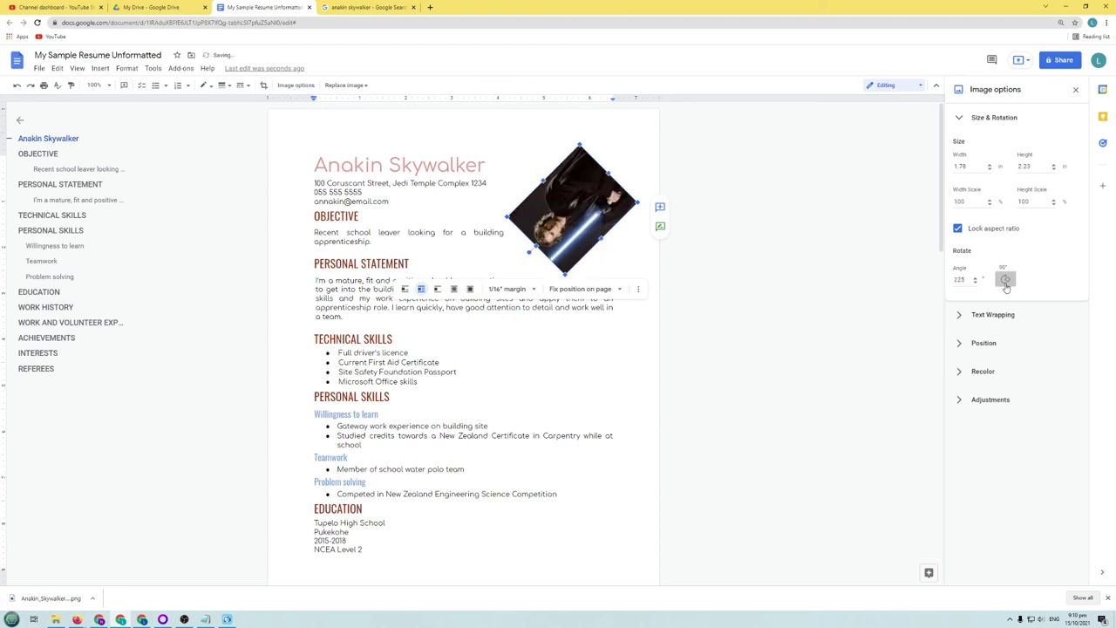
click(1005, 281)
click(1006, 281)
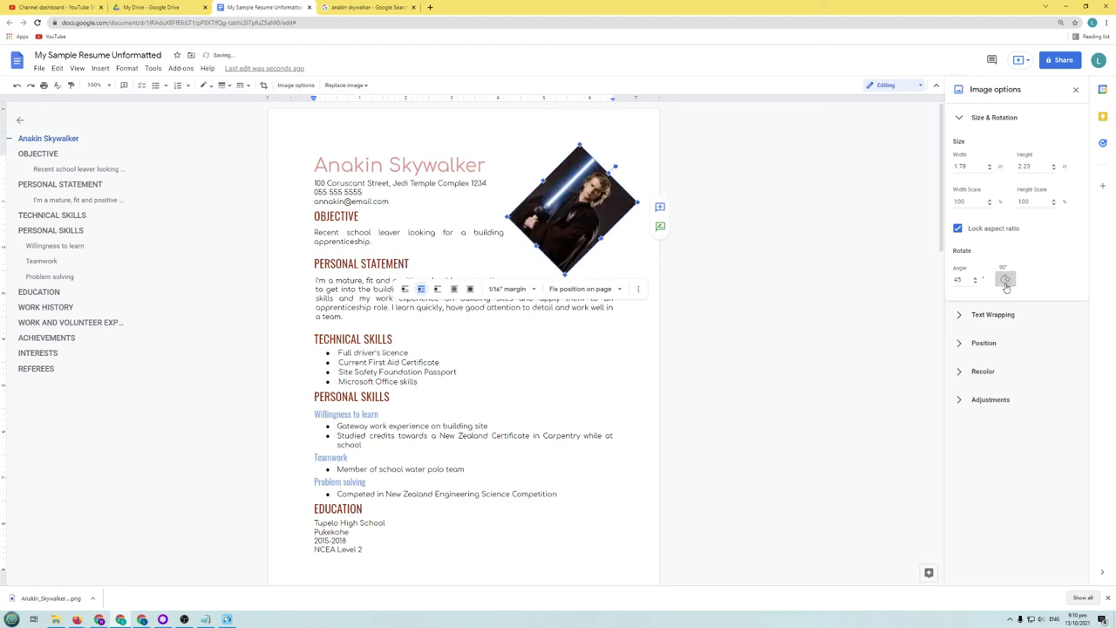
drag(965, 280, 933, 276)
text(0)
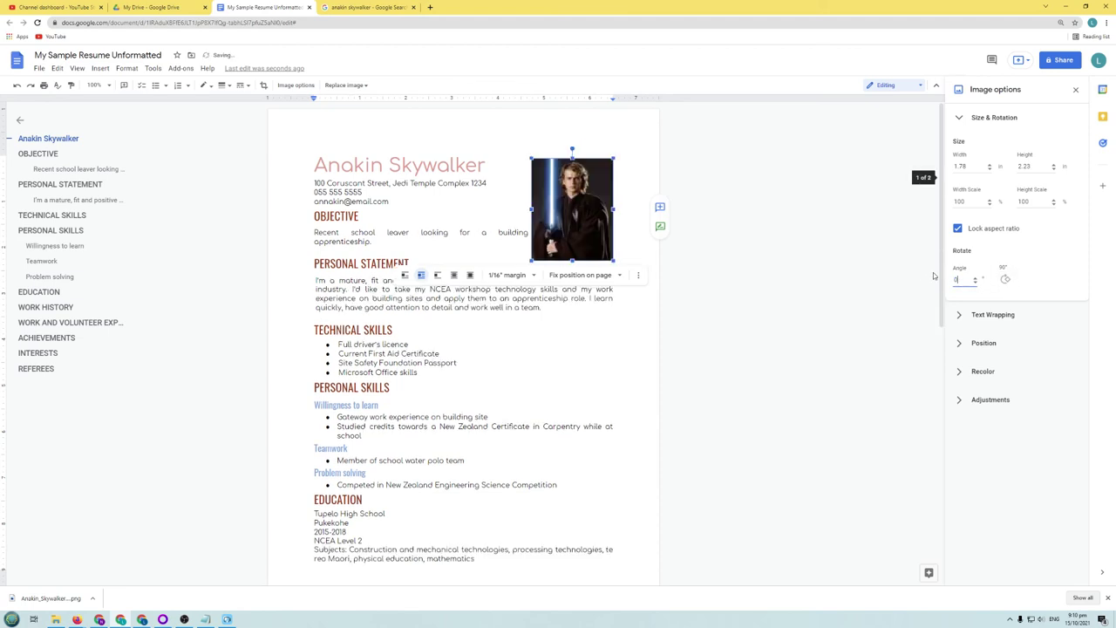
Step: Turn the upright portrait through a full circle in four 90-degree rotations
click(1007, 280)
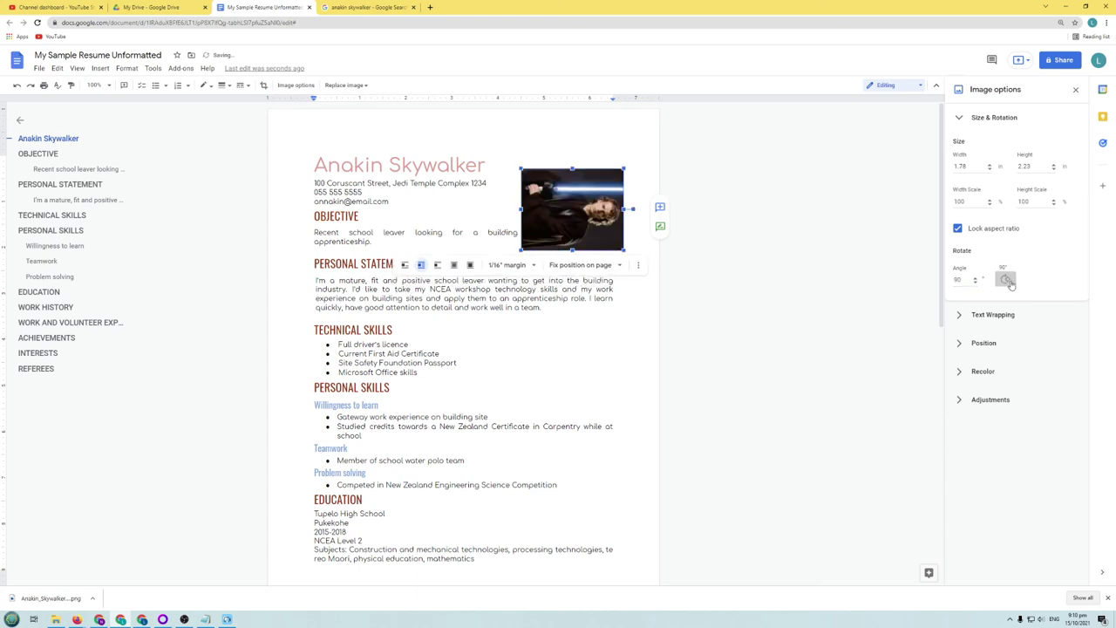
click(1007, 281)
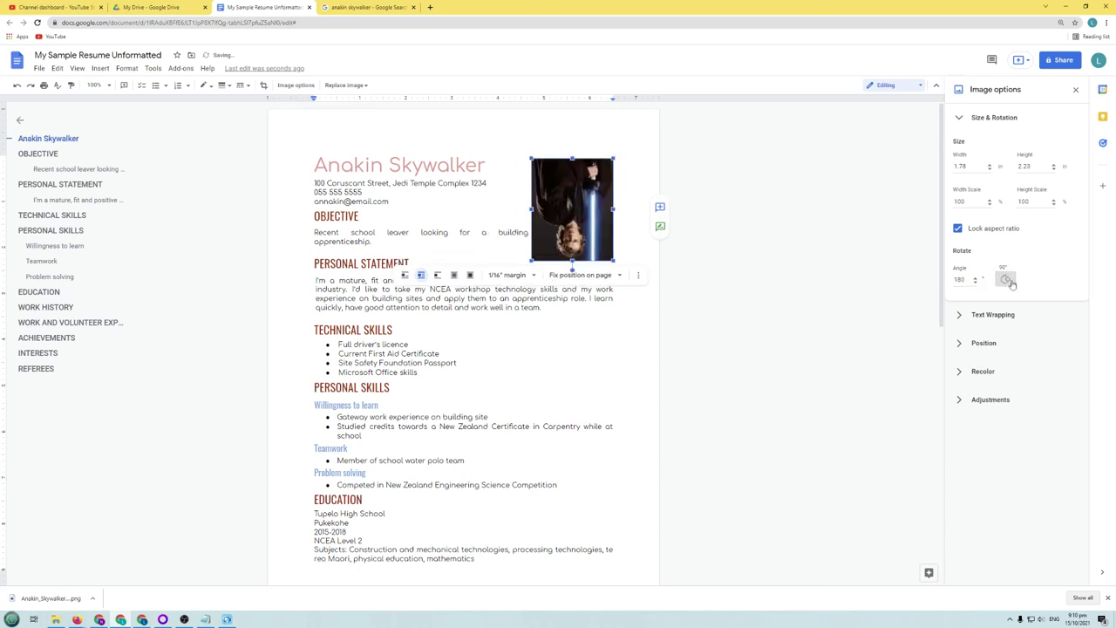
click(1006, 281)
click(1007, 281)
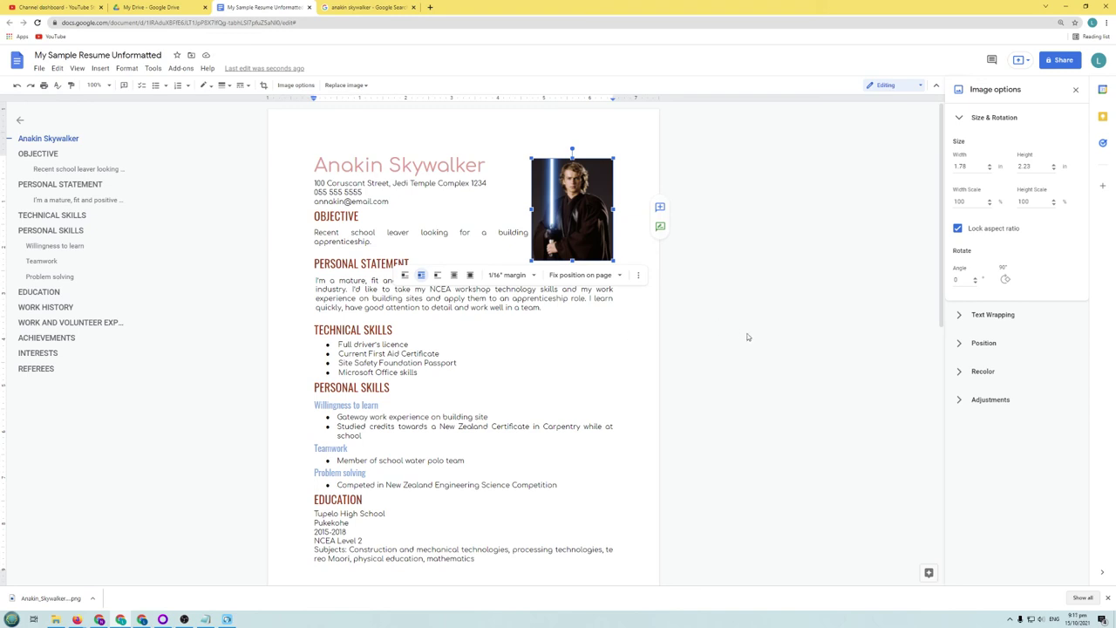
Step: Open the portrait's image adjustments, try maximum transparency, and return the transparency to its minimum
click(639, 275)
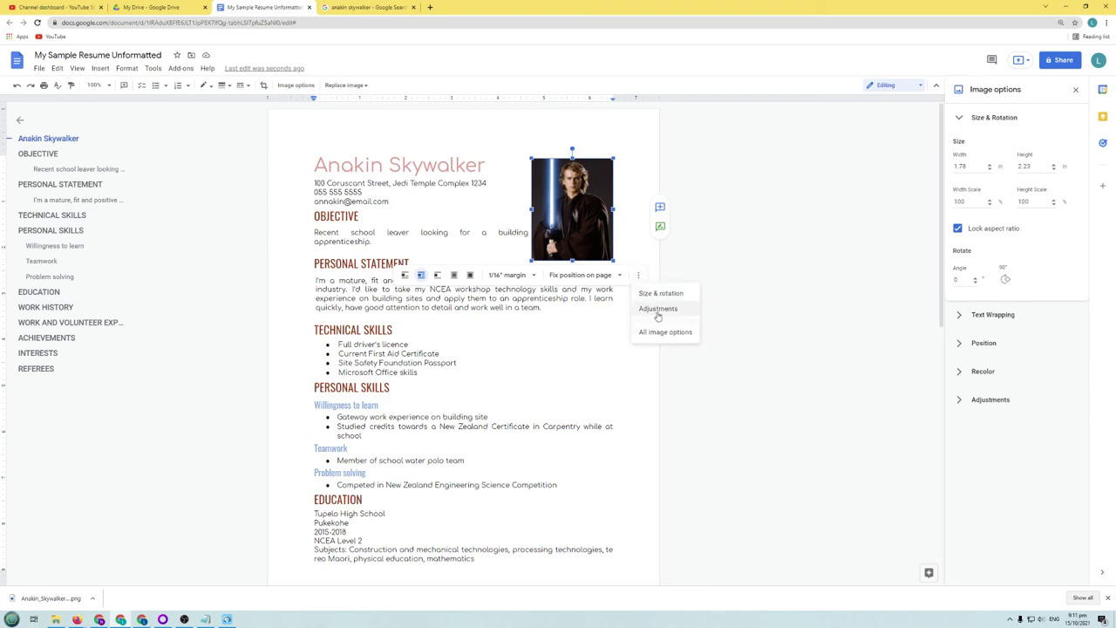
click(660, 311)
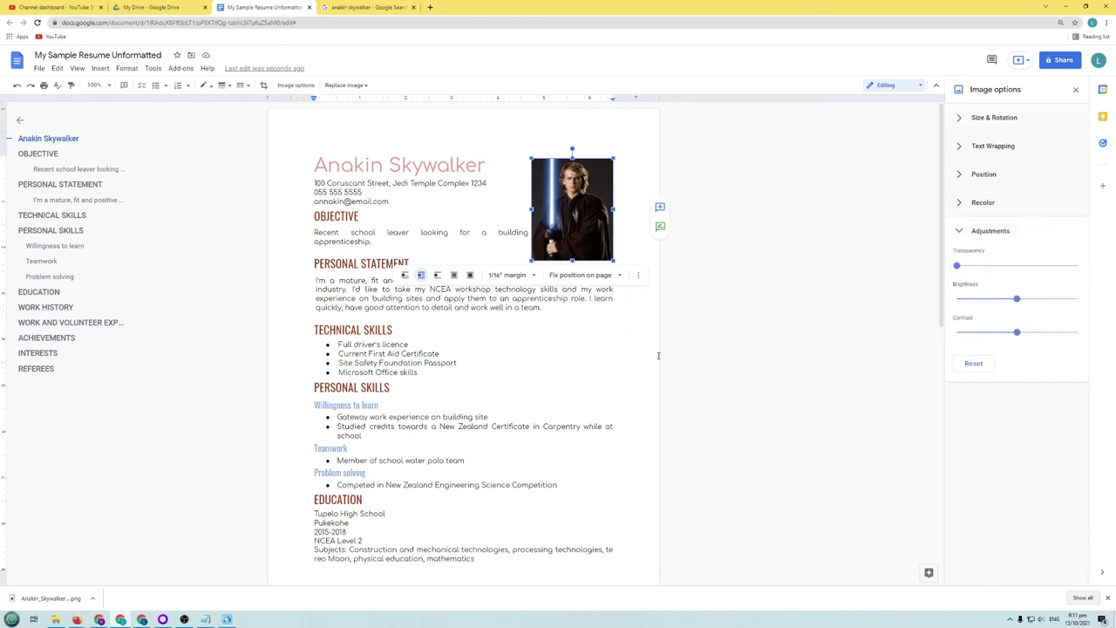
drag(958, 268, 1081, 273)
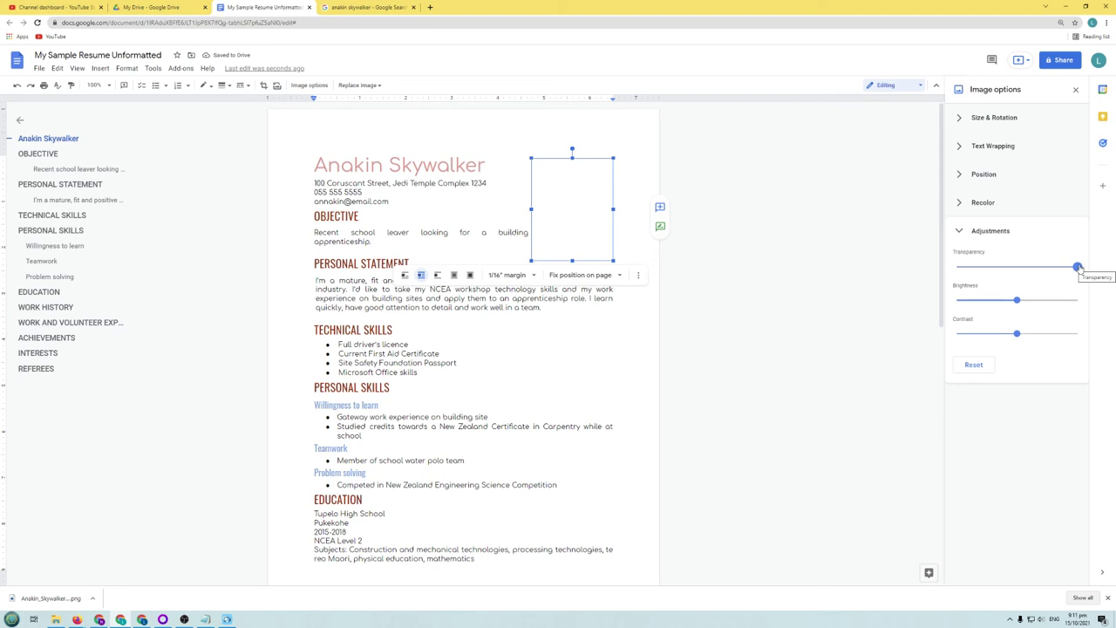
drag(1078, 268, 957, 266)
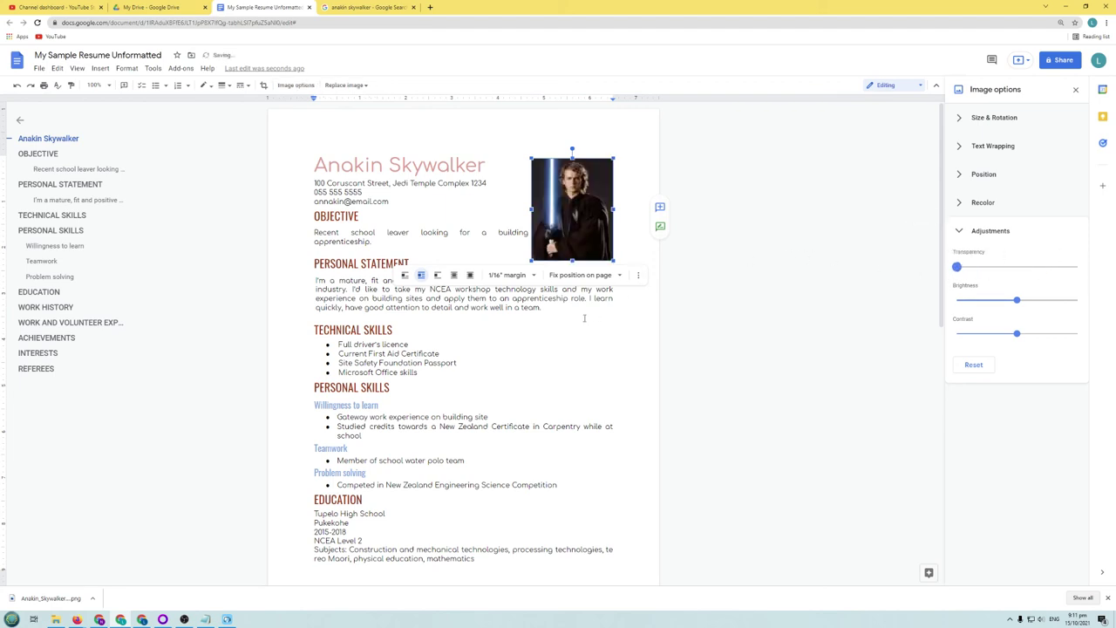
Step: Move the portrait down beside the Personal Statement section and place it behind the text
click(584, 318)
click(579, 223)
drag(579, 223, 580, 285)
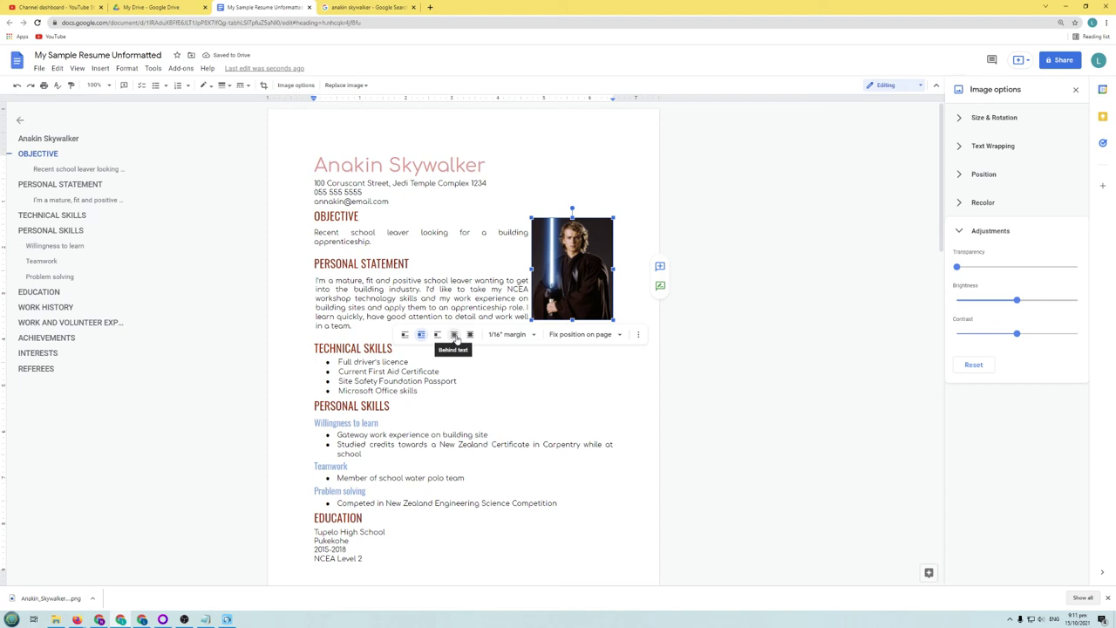
click(454, 336)
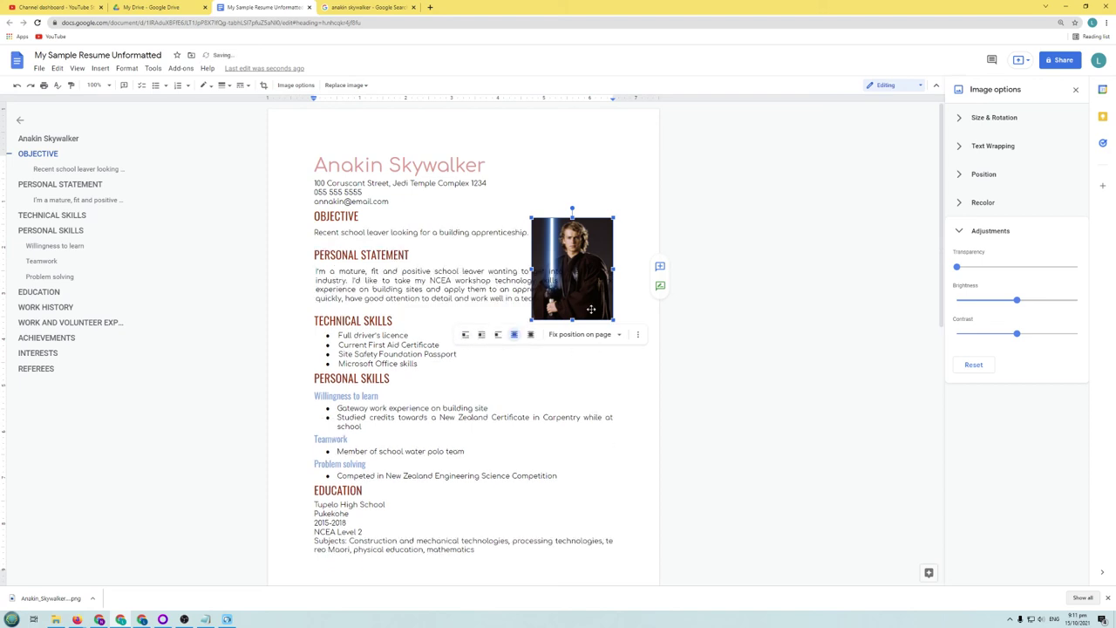
Step: Try a high transparency on the portrait behind the text, and return its transparency to the minimum
drag(957, 267, 1058, 267)
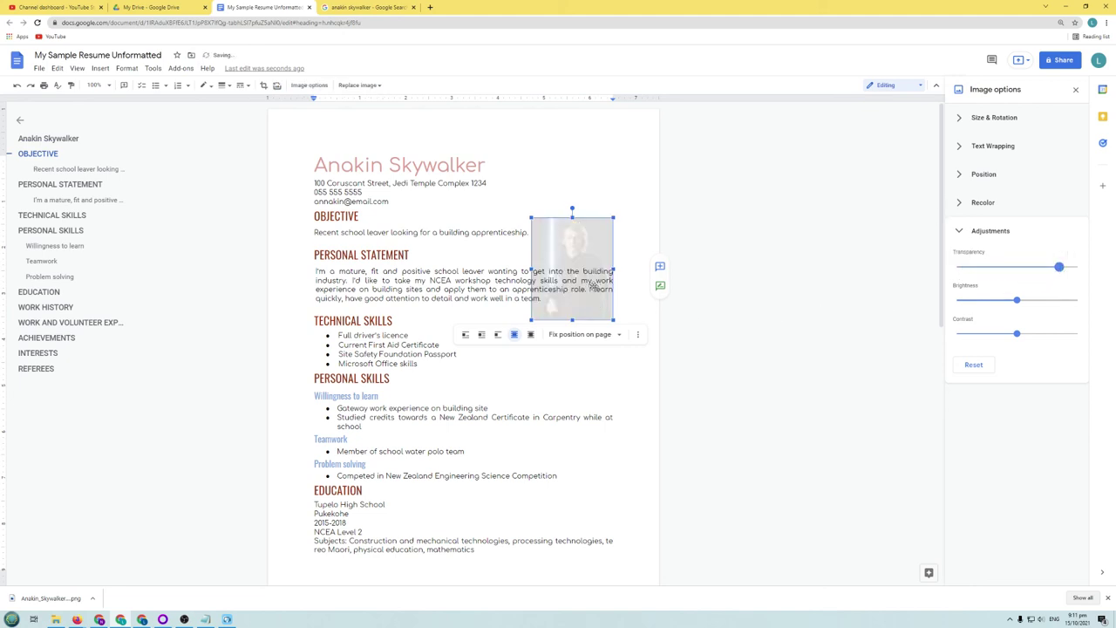
click(591, 387)
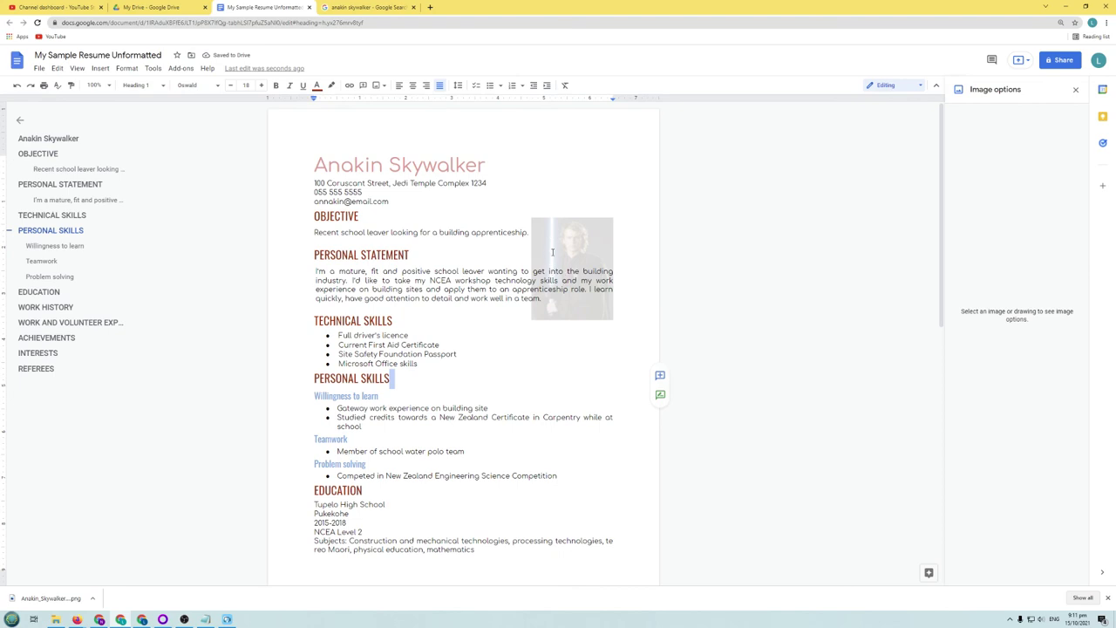
click(576, 237)
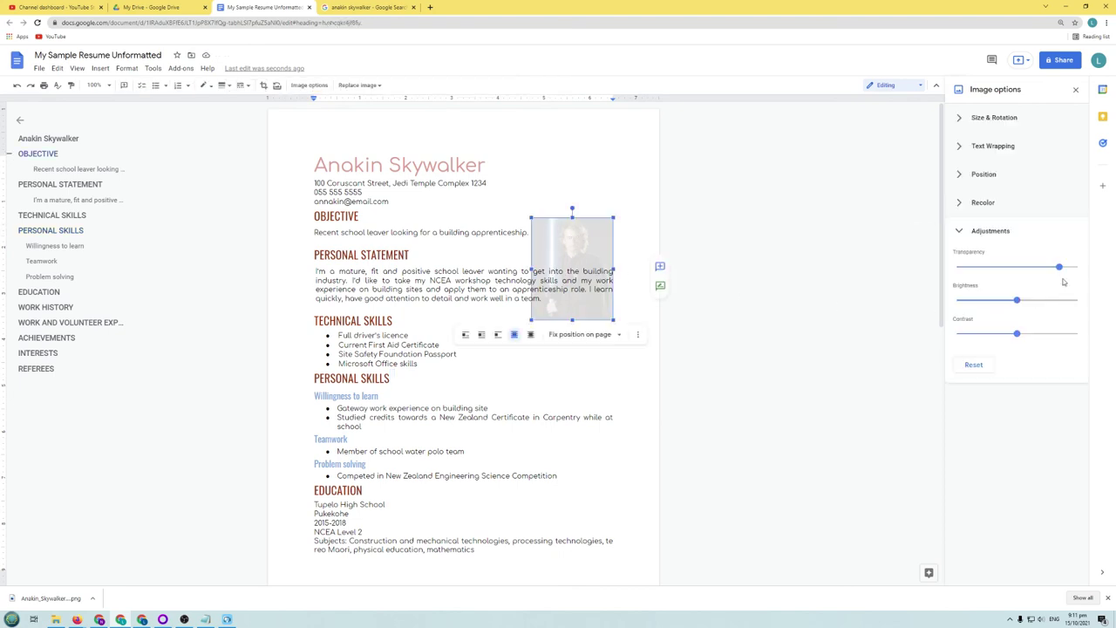
drag(1058, 270, 956, 268)
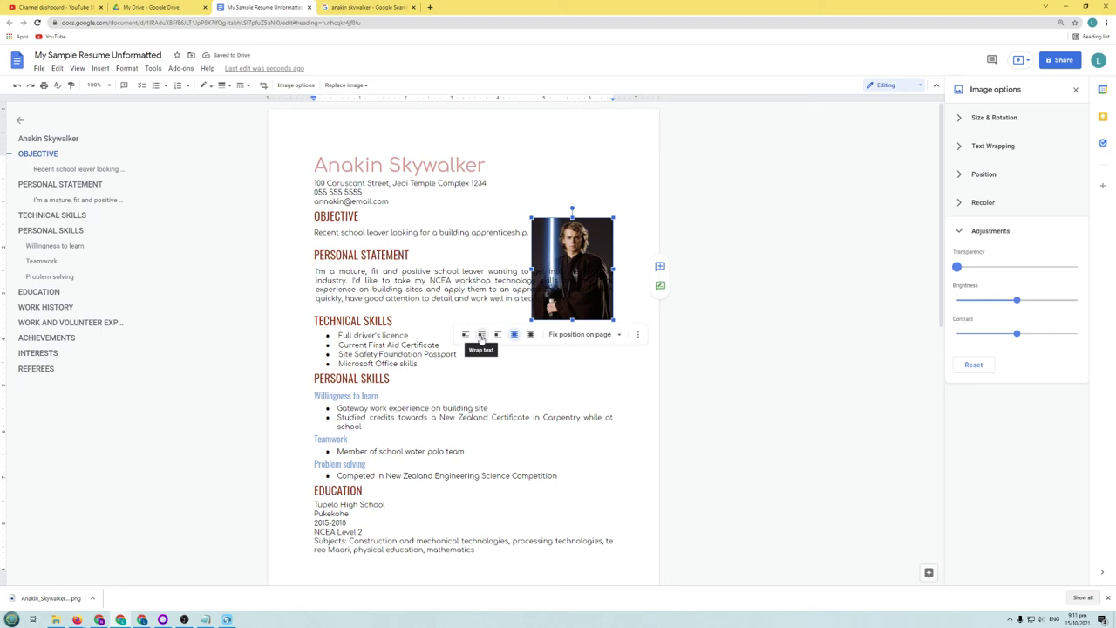
Step: Wrap the text around the portrait and move it back up beside the name heading at the right margin
click(481, 336)
drag(579, 273, 587, 209)
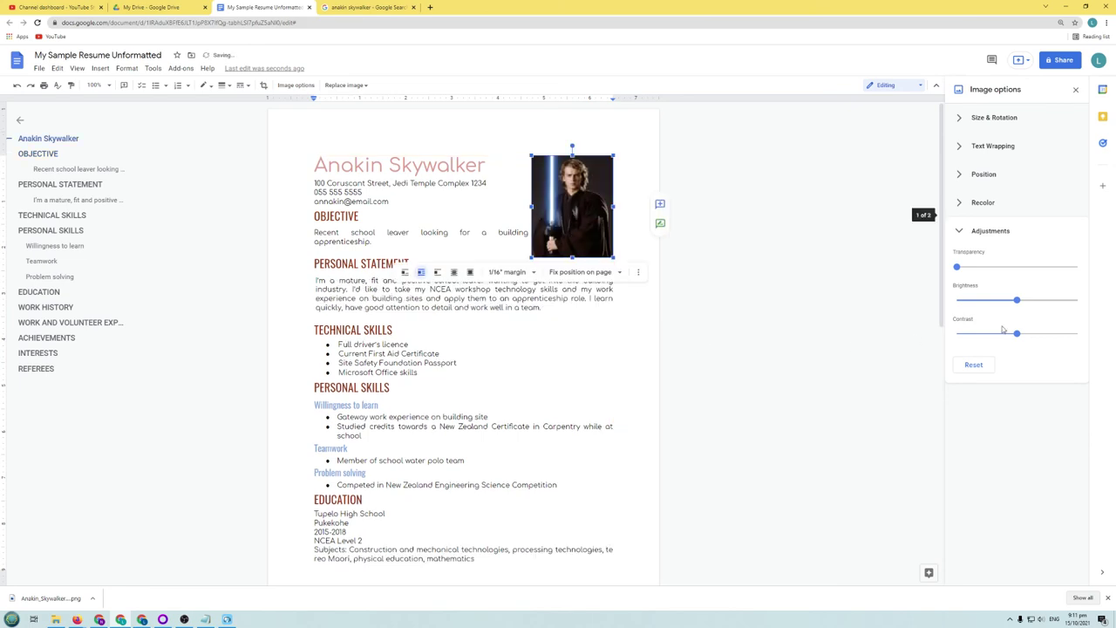
click(723, 328)
click(723, 270)
Step: Try darker and brighter settings and a contrast change on the portrait, and reset its image adjustments
mouse_move(1016, 300)
mouse_down()
mouse_move(1050, 300)
mouse_move(984, 304)
mouse_move(1019, 306)
mouse_up()
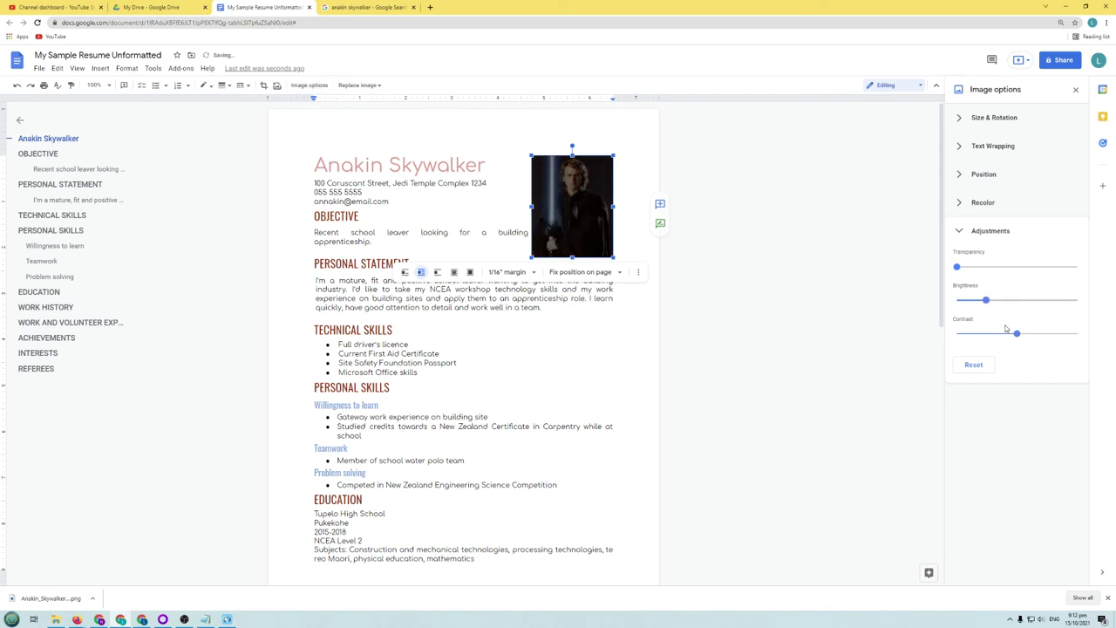
key(Right)
key(Right)
key(Right)
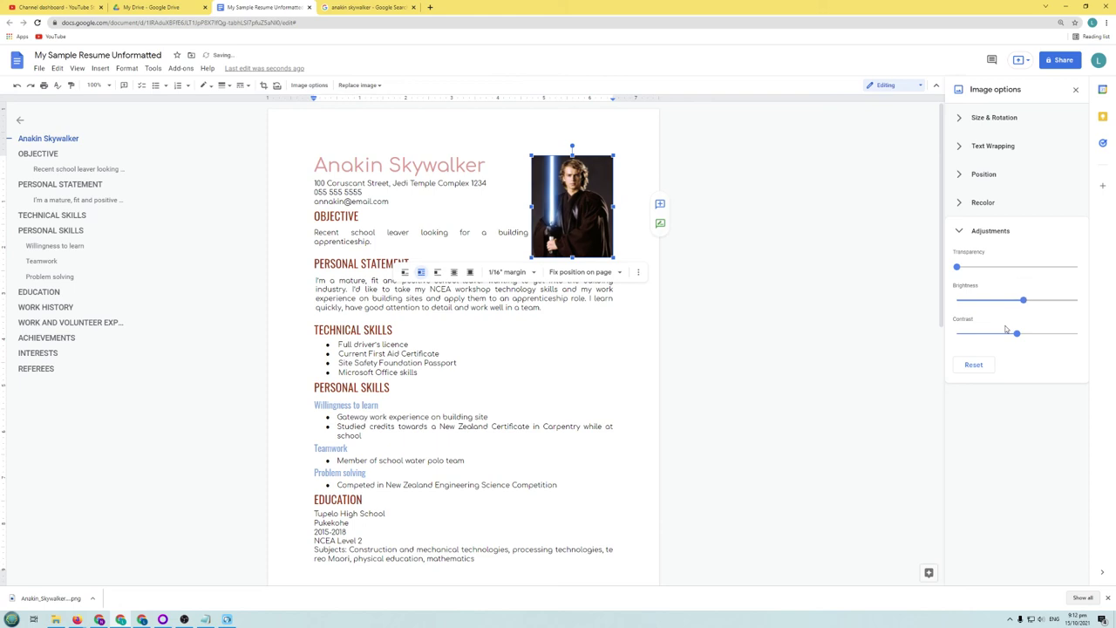
mouse_move(1016, 335)
mouse_down()
mouse_move(988, 335)
mouse_move(1047, 335)
mouse_move(1019, 336)
mouse_up()
click(972, 366)
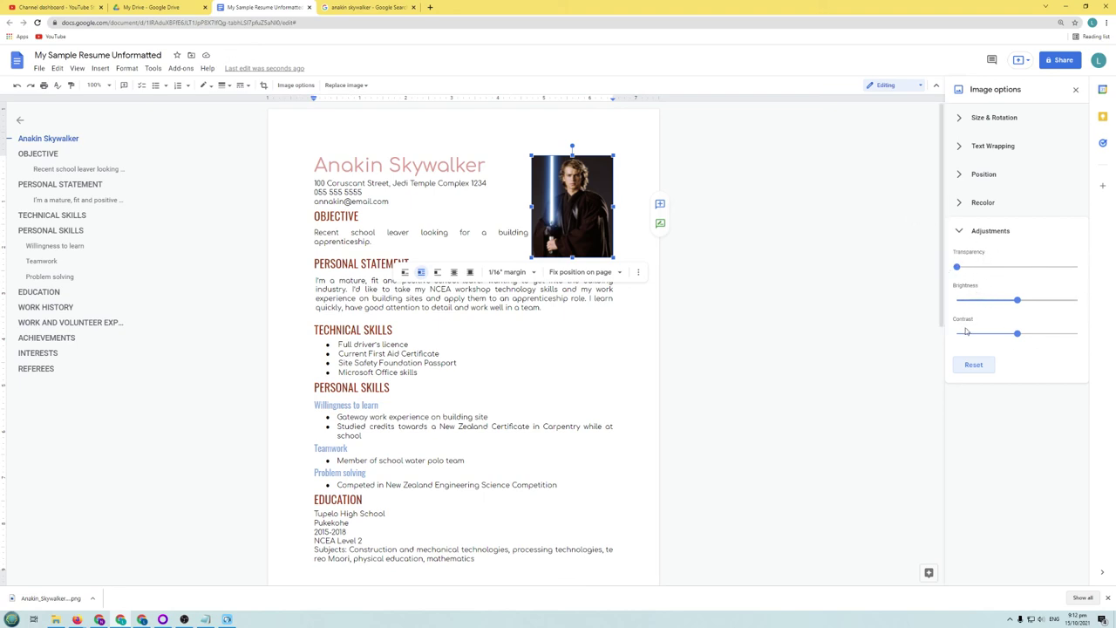
Step: Open the portrait's recolor options and try the Light 7 and Light 5 recolors
click(988, 204)
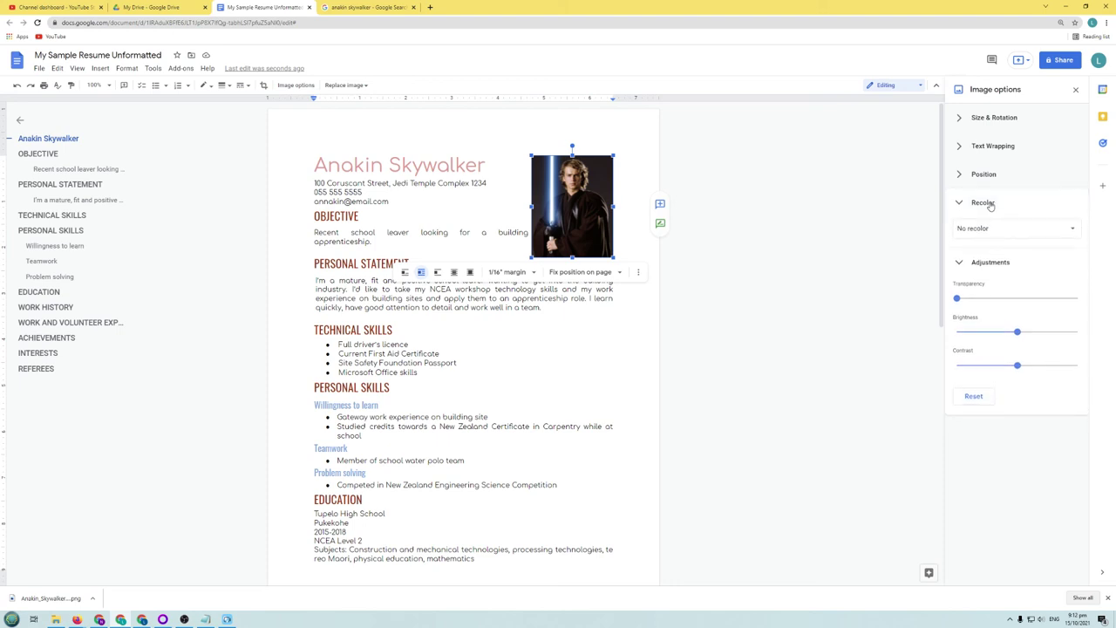
click(1016, 228)
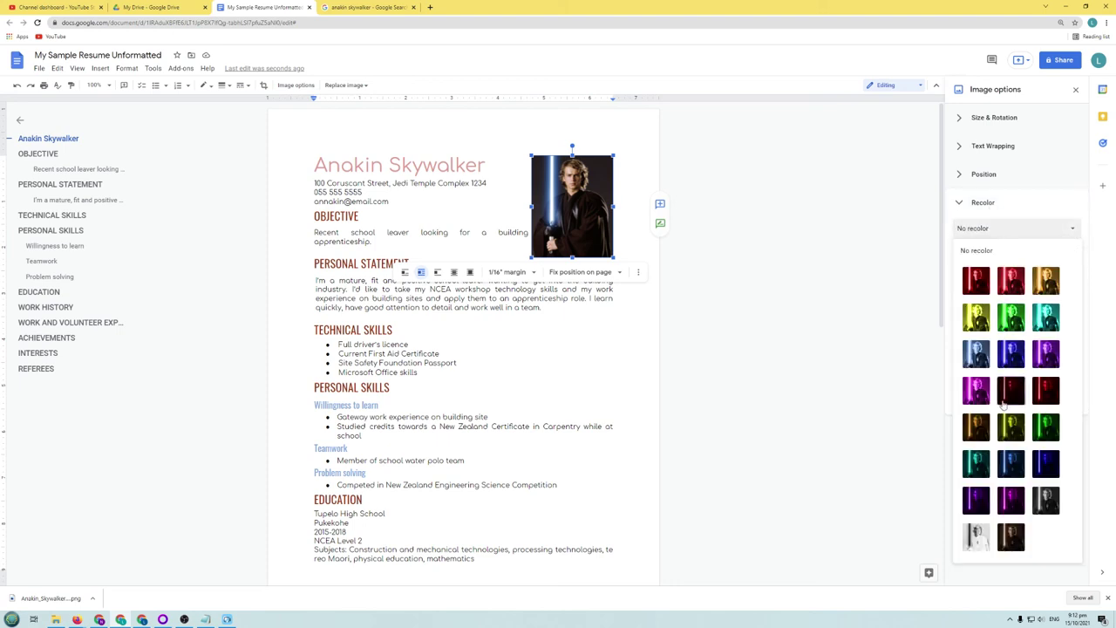
click(975, 354)
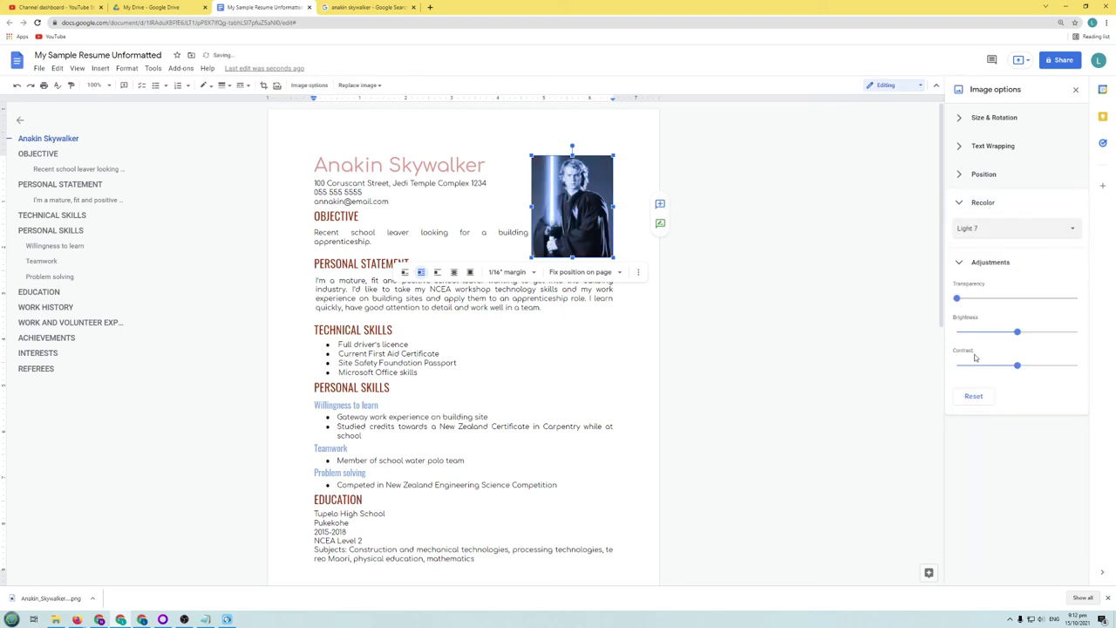
click(1017, 232)
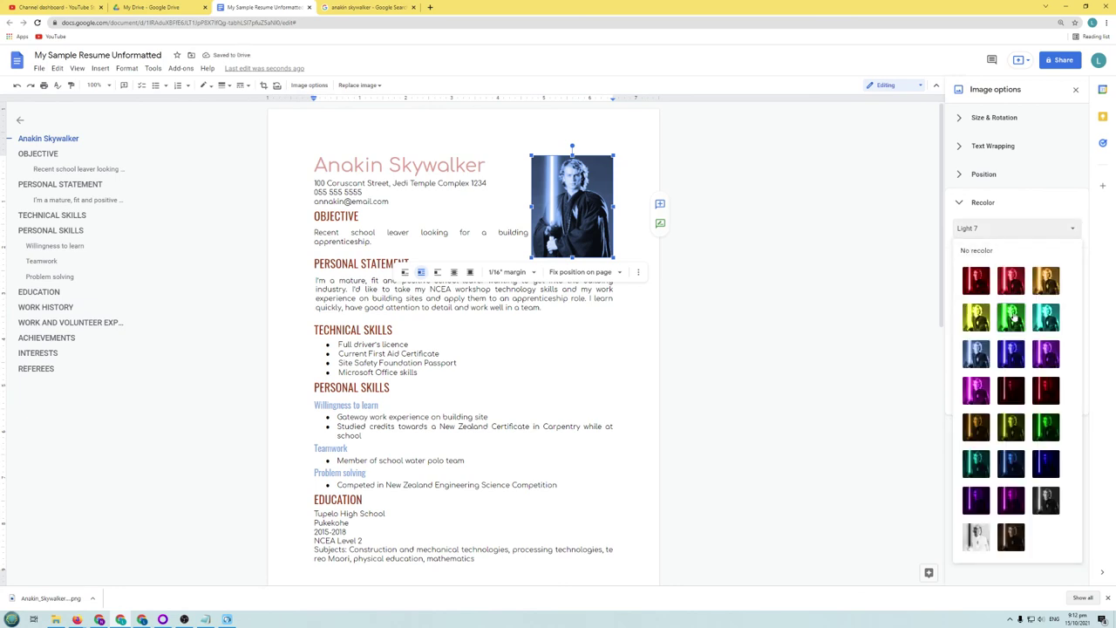
click(1014, 316)
Step: Try the Negative and Grayscale recolors on the portrait, and deselect it to view the effect
click(1033, 229)
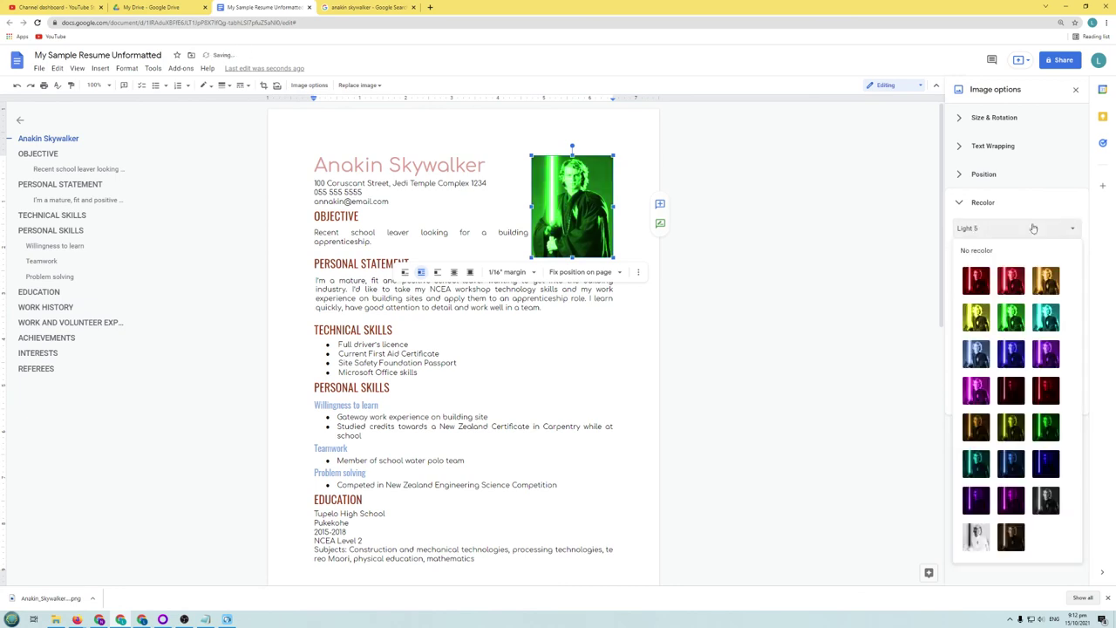
click(973, 539)
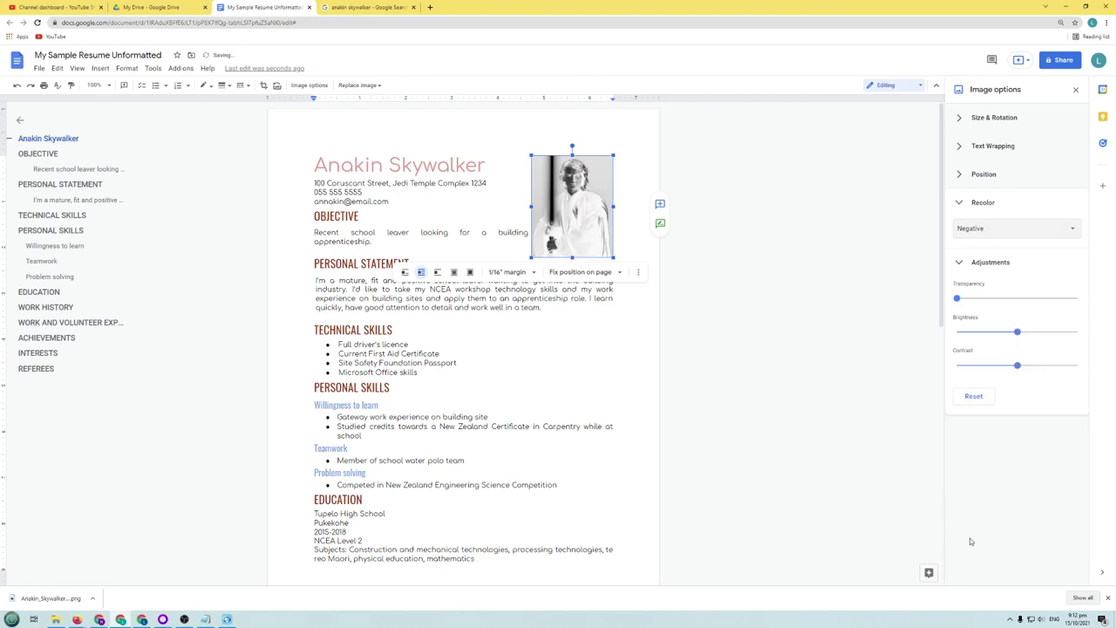
click(1069, 230)
click(1047, 502)
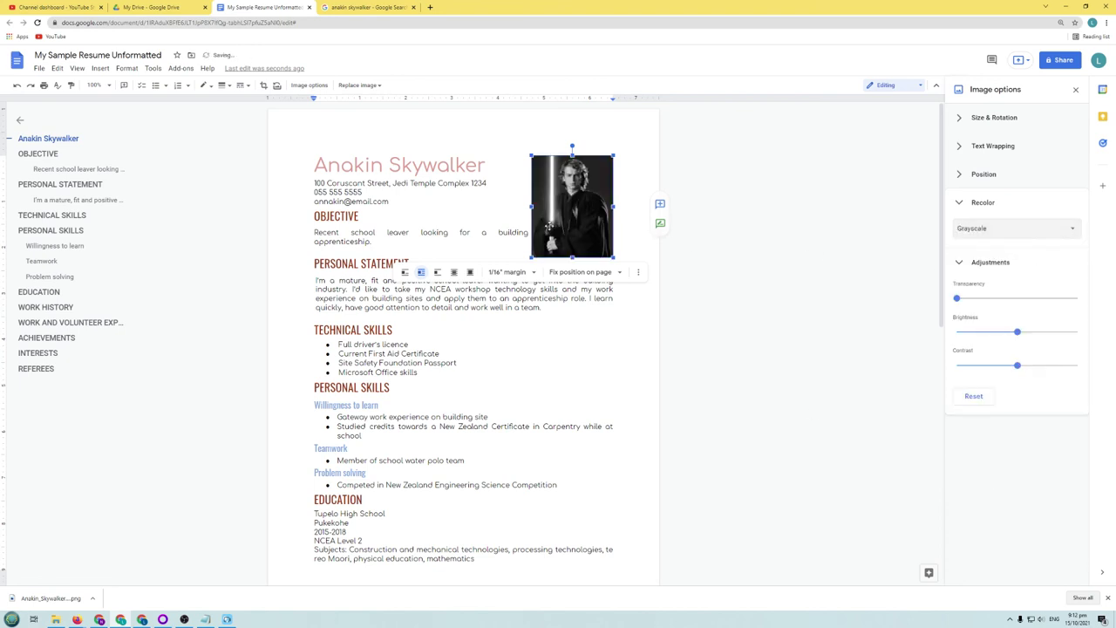
click(590, 352)
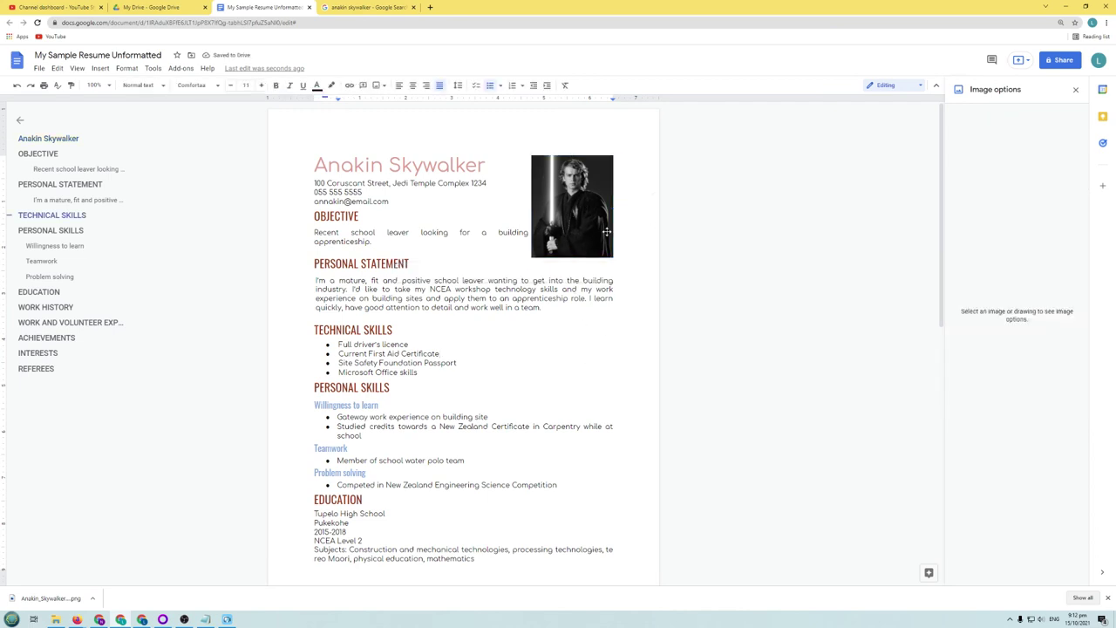
Step: Reselect the portrait and set its recolor to No recolor
click(589, 237)
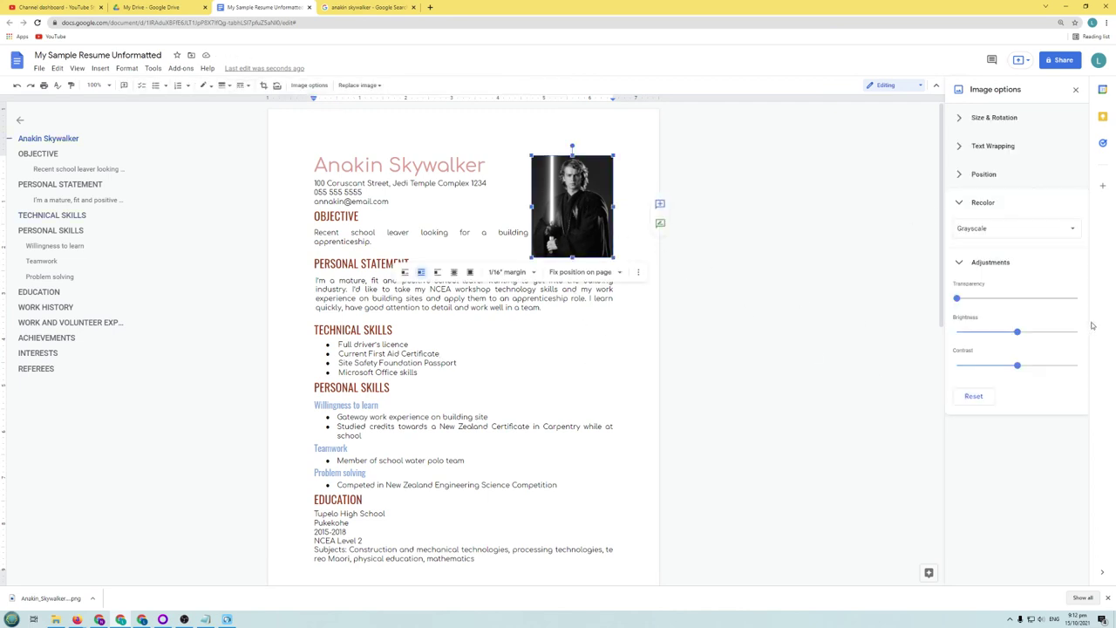
click(1064, 230)
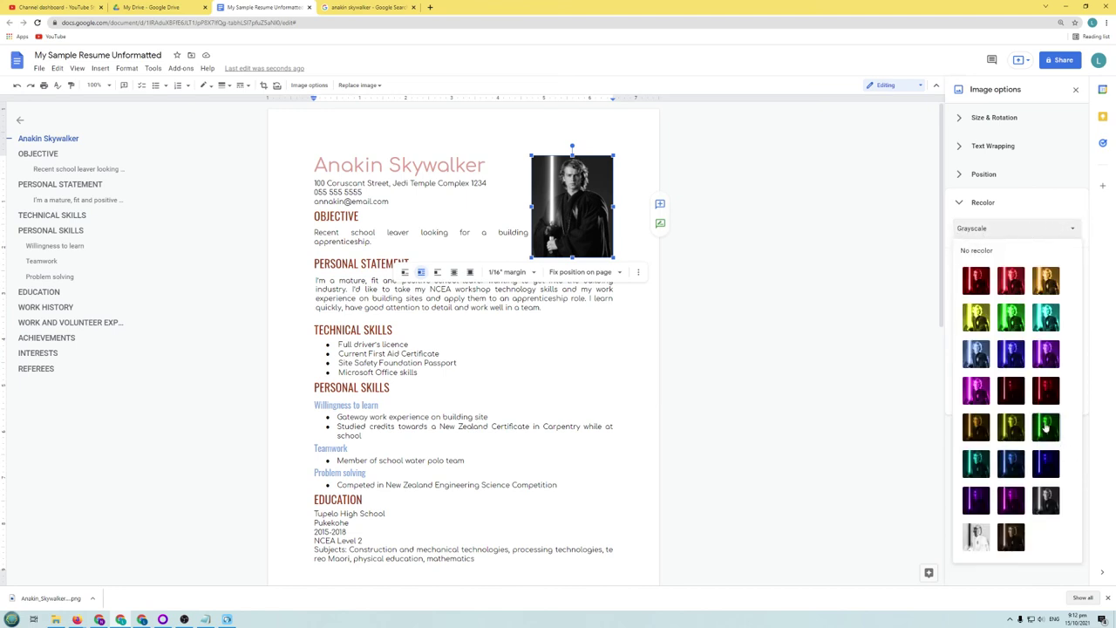
click(976, 251)
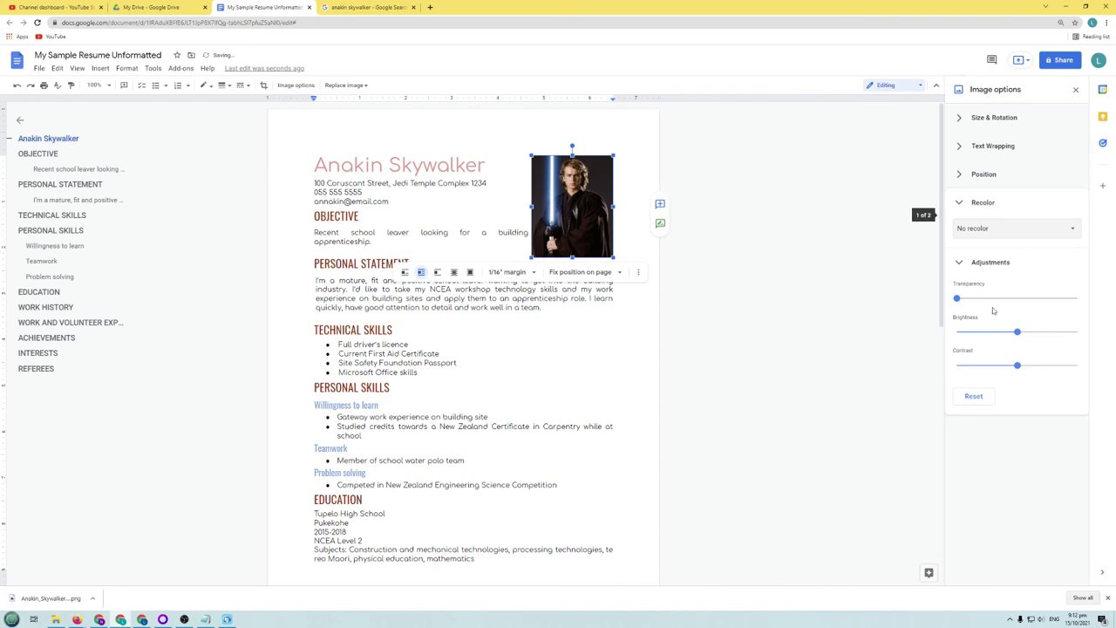